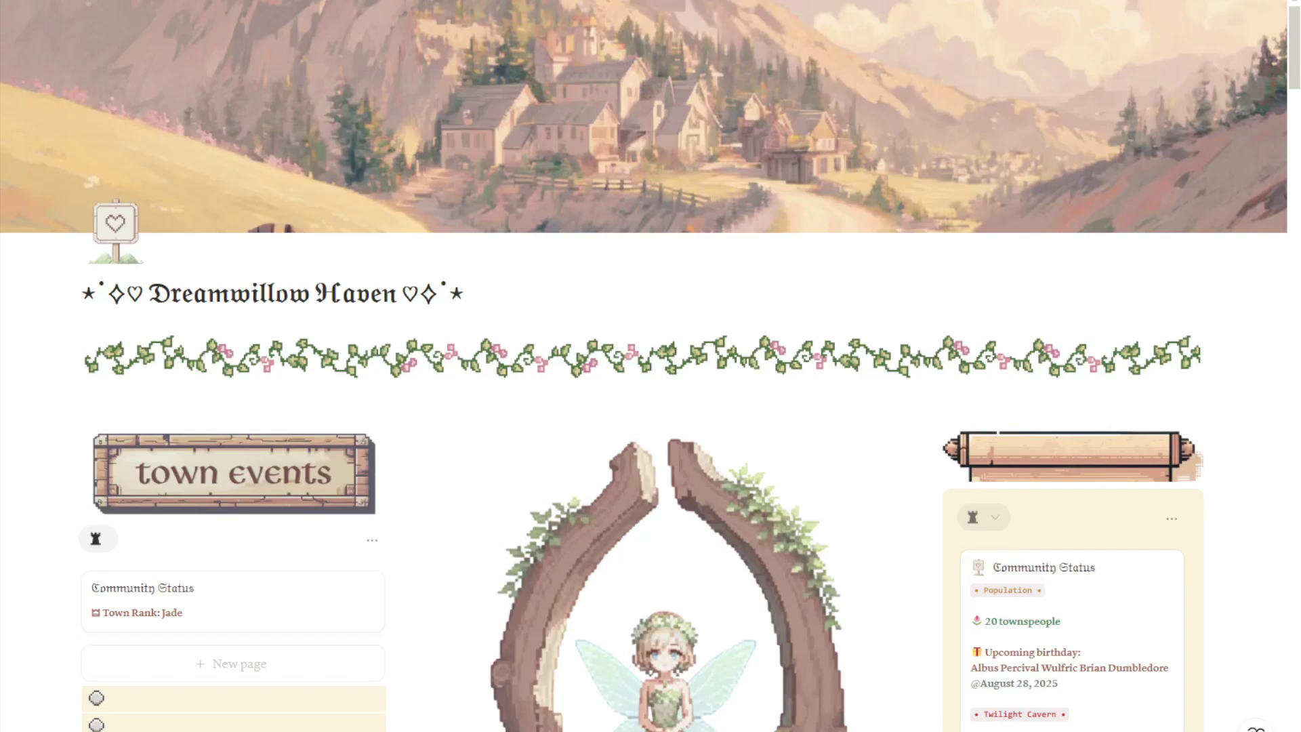
Scroll down to the Updates card for the July 29, 2025 template, showing migration steps and fixes.
scroll(651, 366, down, 2)
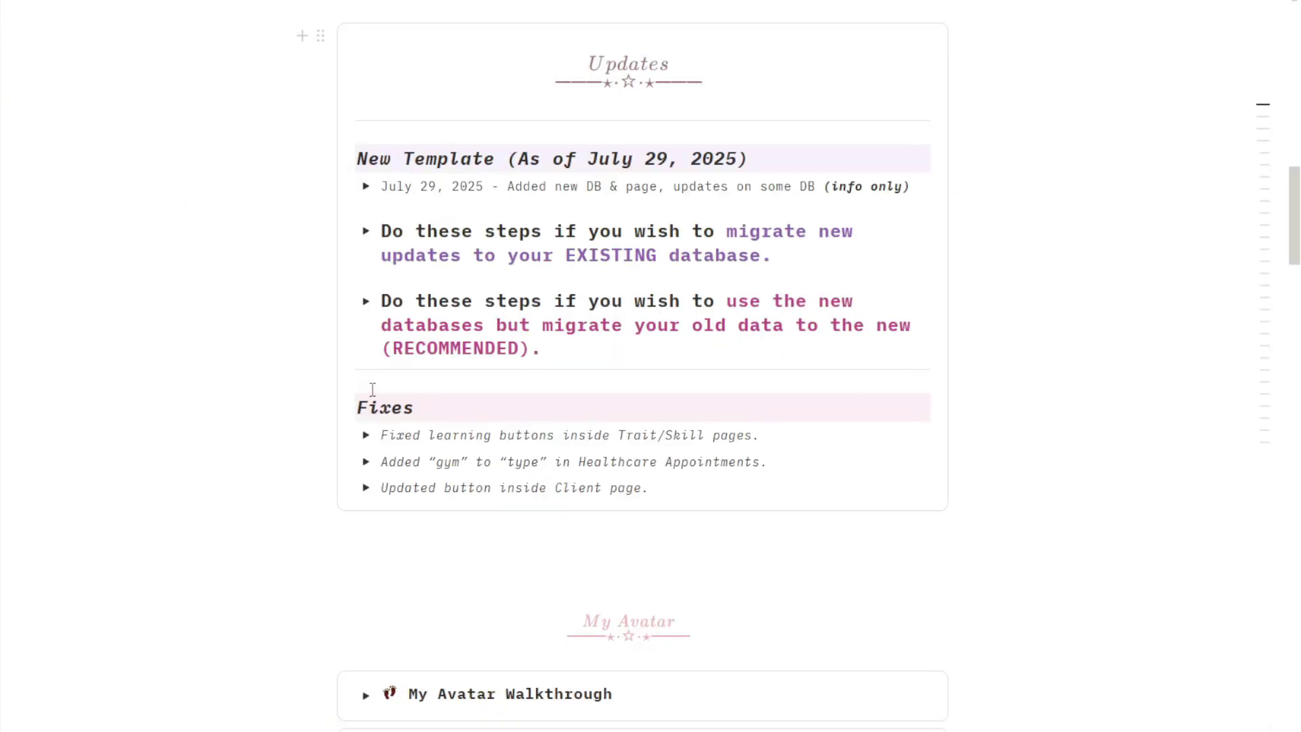
scroll(388, 410, up, 2)
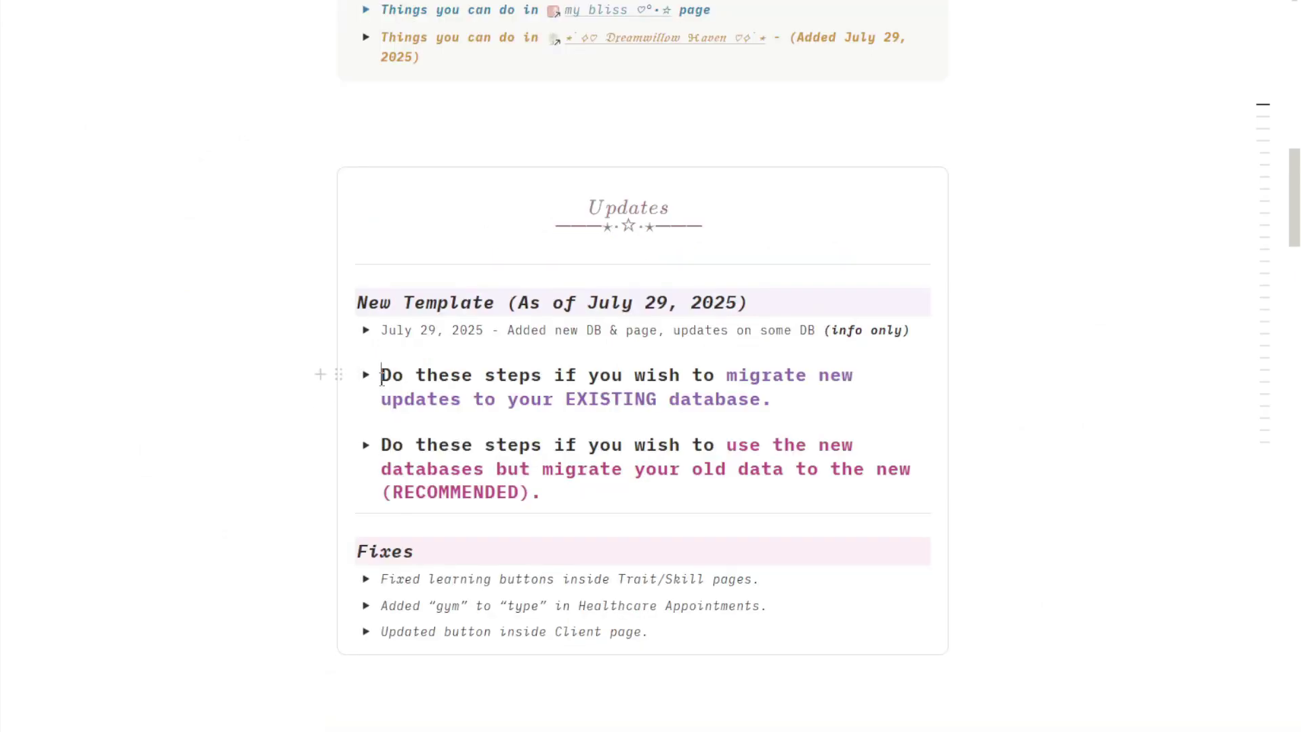
click(113, 323)
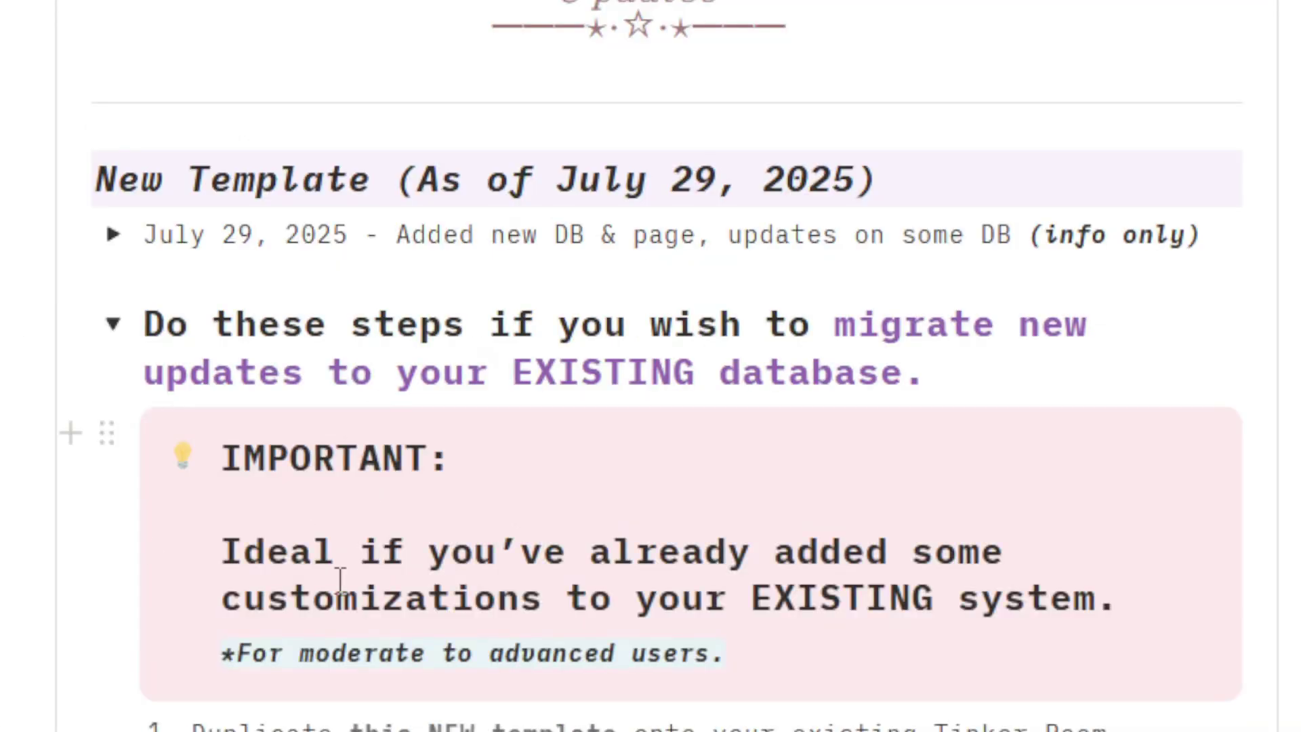
click(234, 654)
shift+click(720, 652)
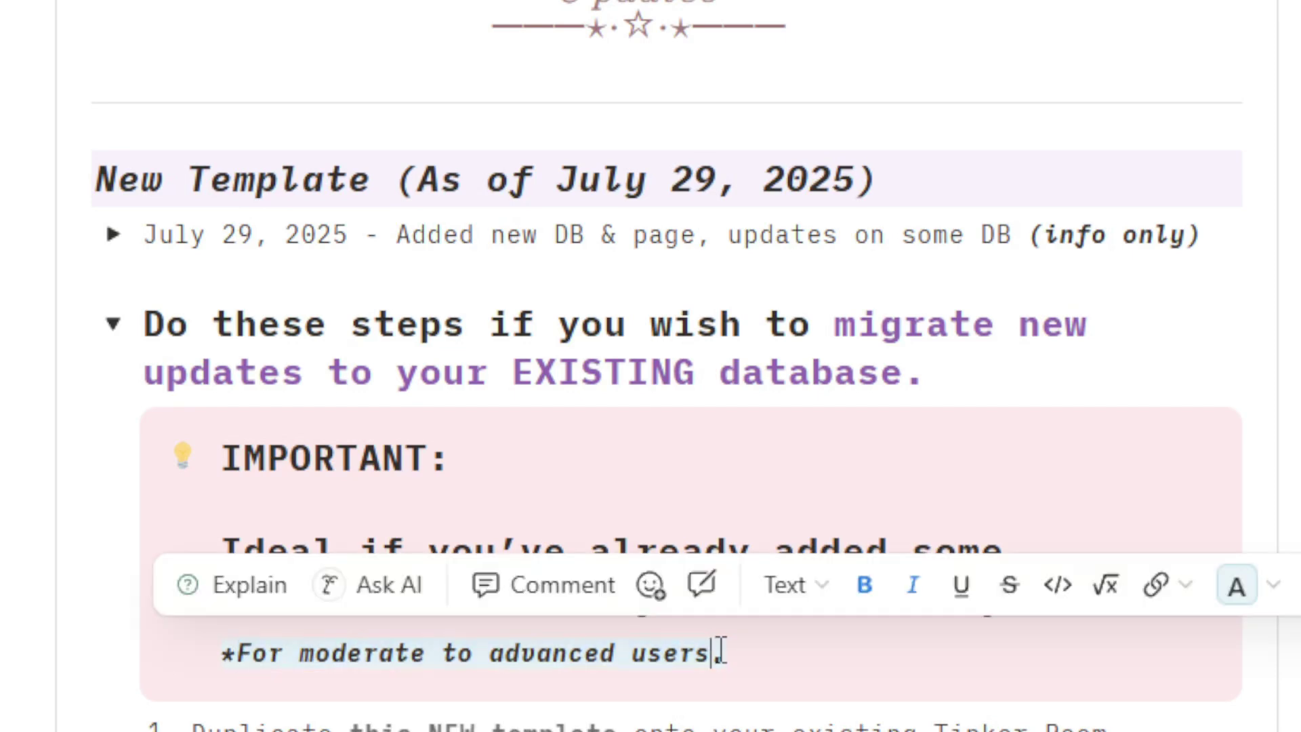
click(740, 650)
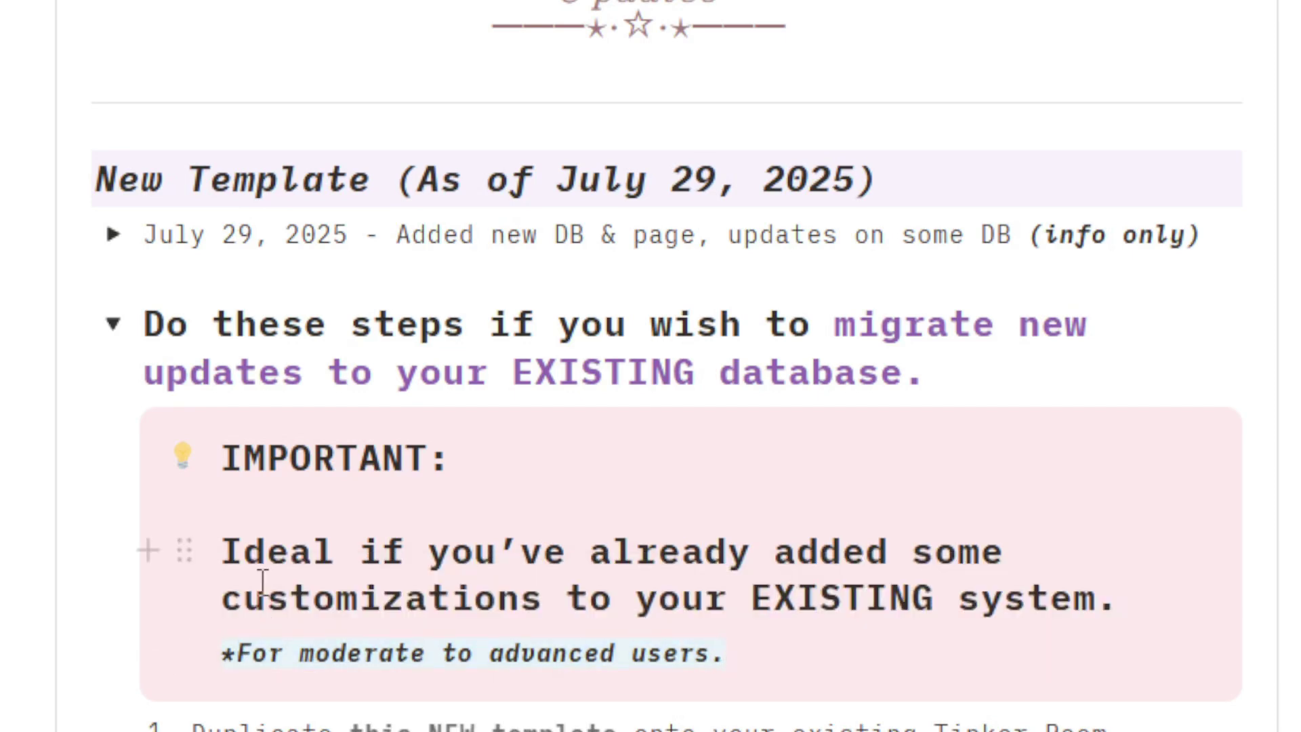
drag(244, 598, 706, 600)
click(1078, 598)
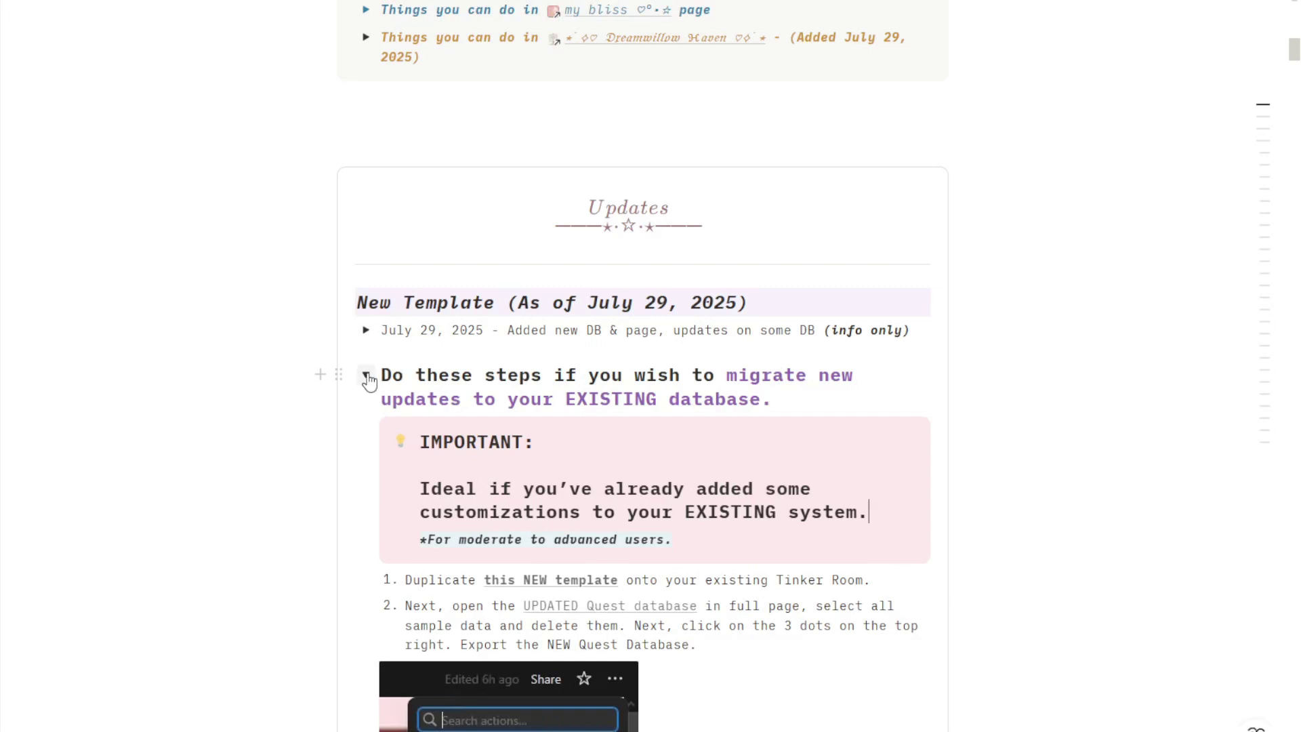
click(366, 374)
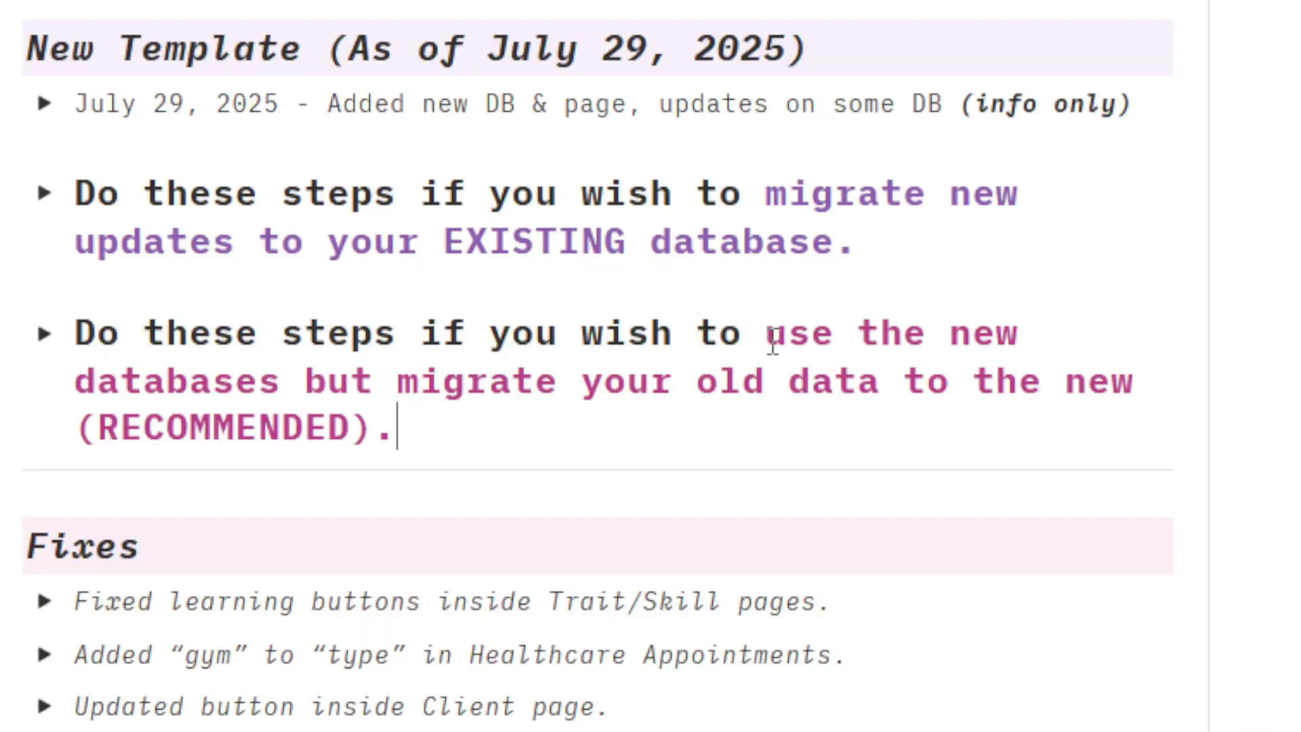
click(191, 380)
click(626, 380)
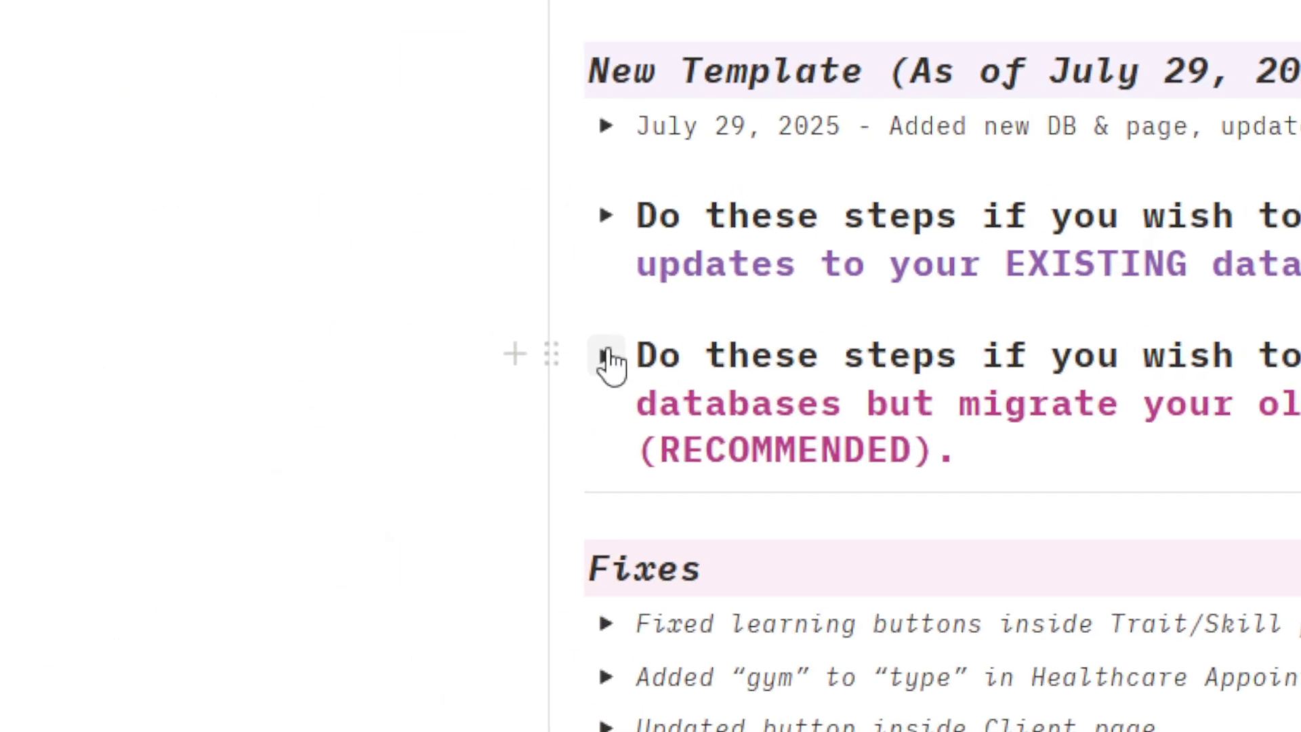
click(607, 358)
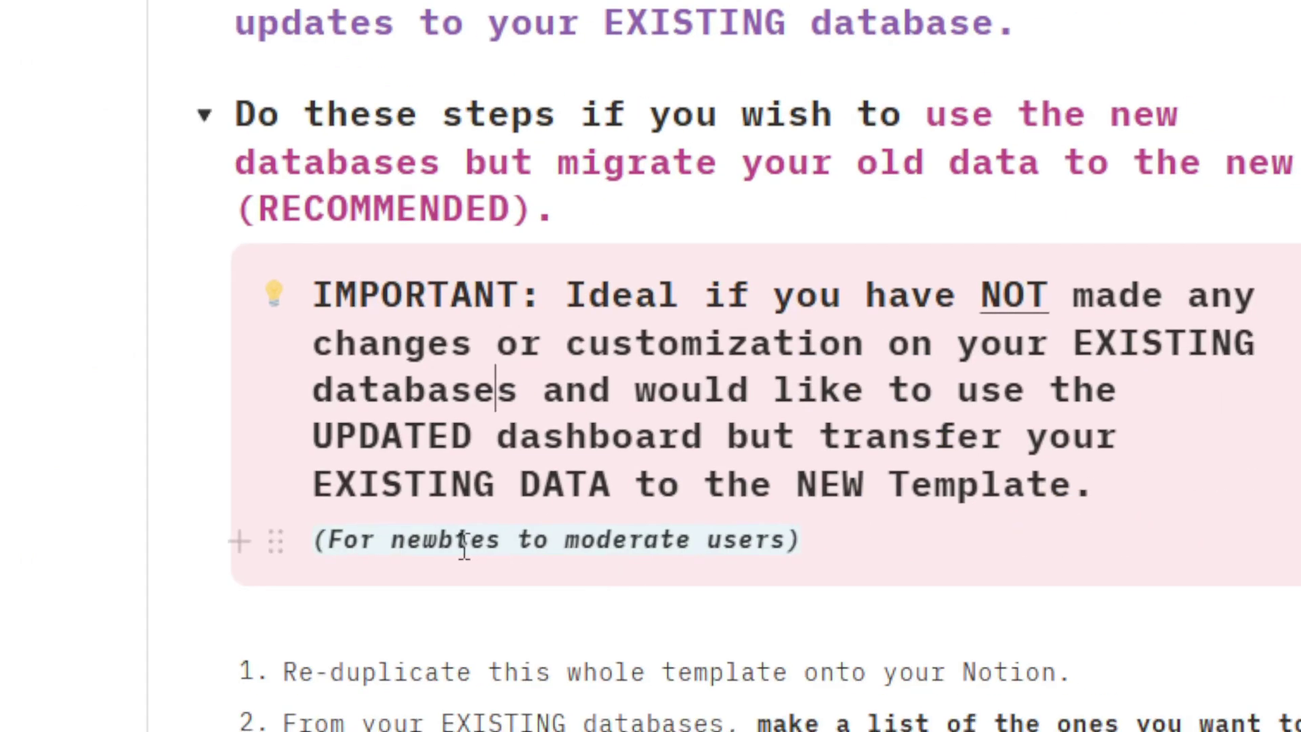
drag(597, 613, 858, 612)
click(1060, 616)
drag(368, 342, 987, 342)
click(982, 341)
click(903, 393)
click(386, 438)
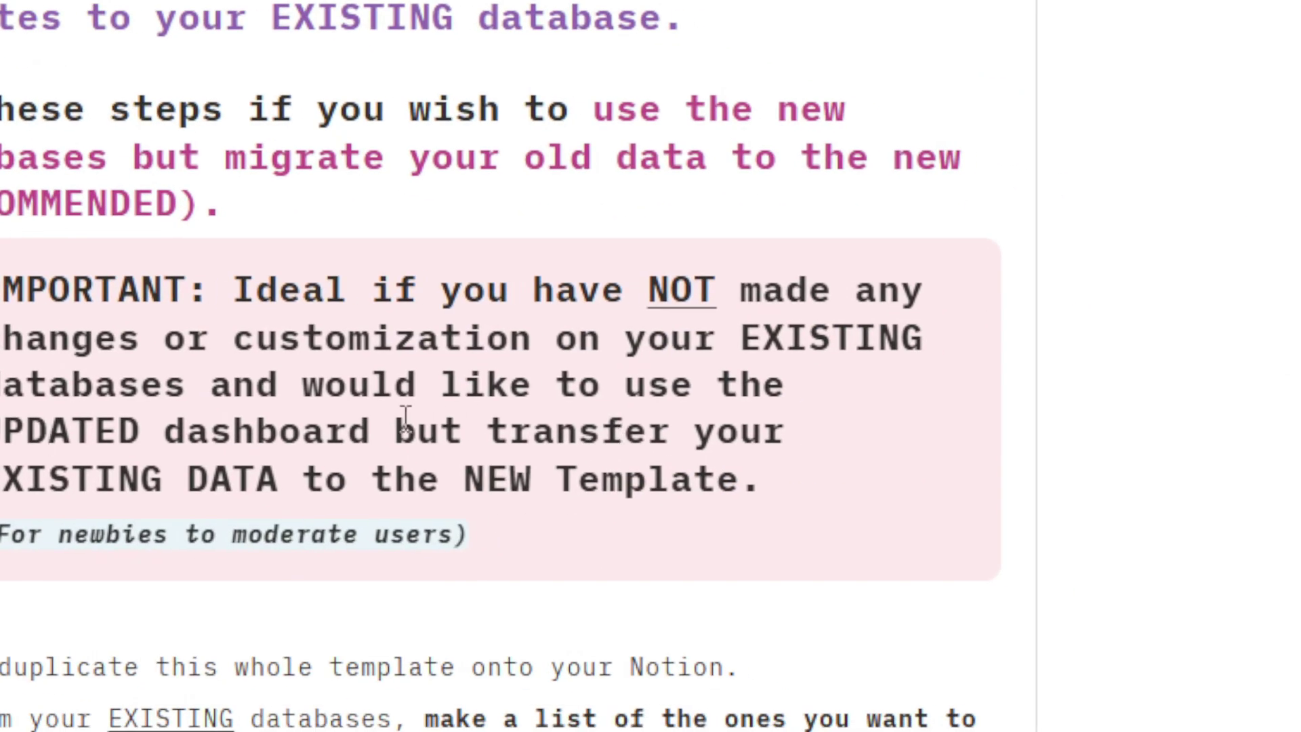
click(116, 384)
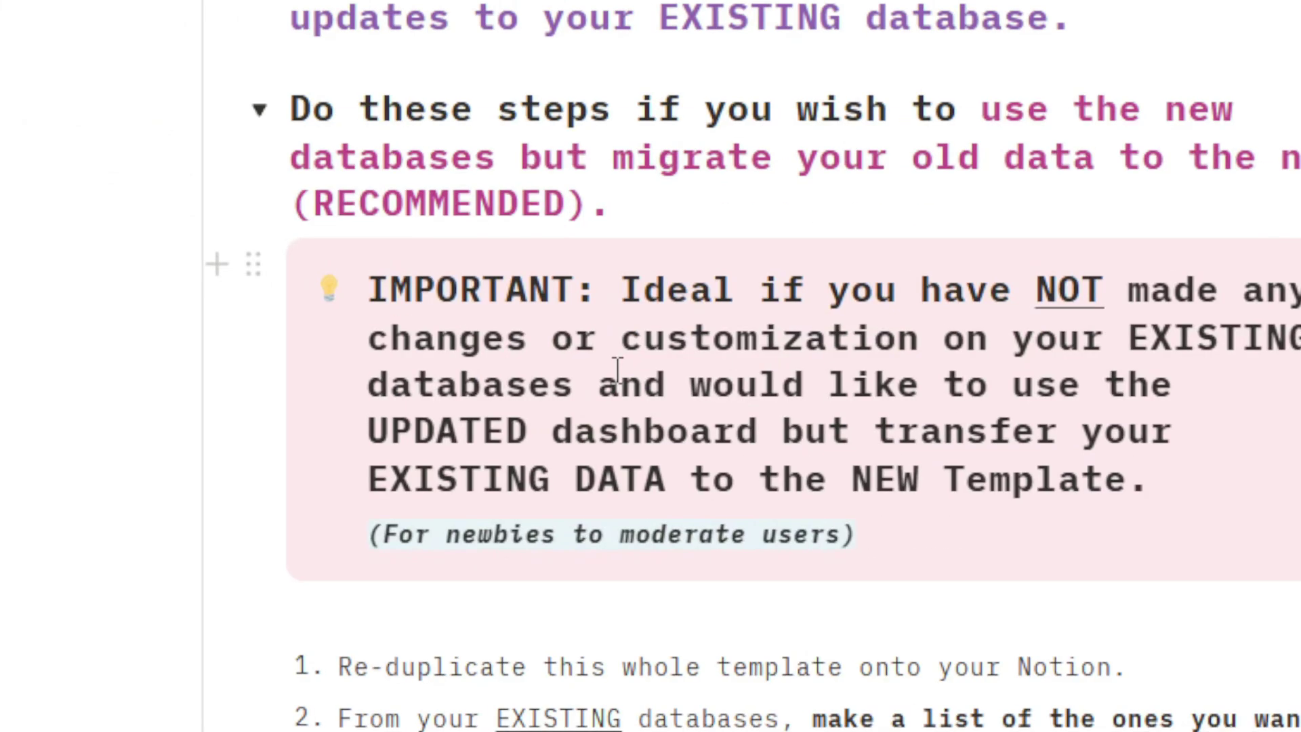
scroll(692, 352, down, 4)
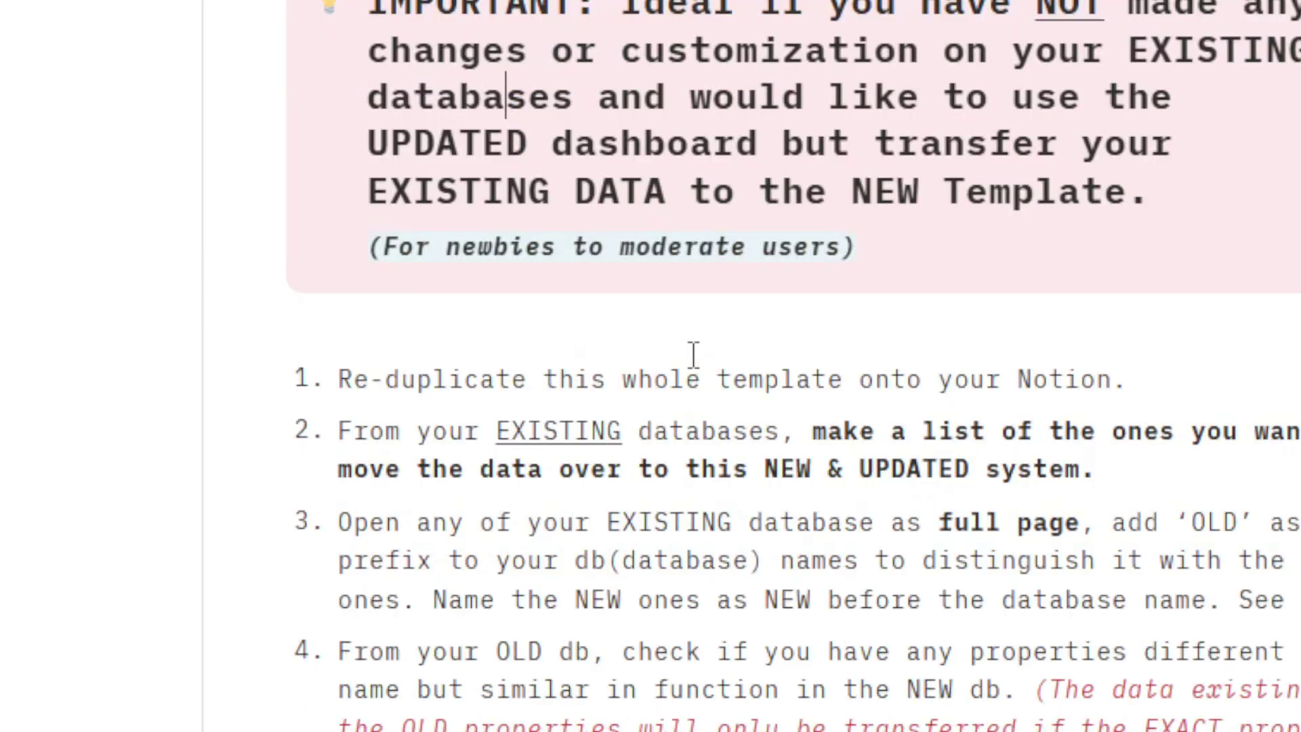
click(1161, 198)
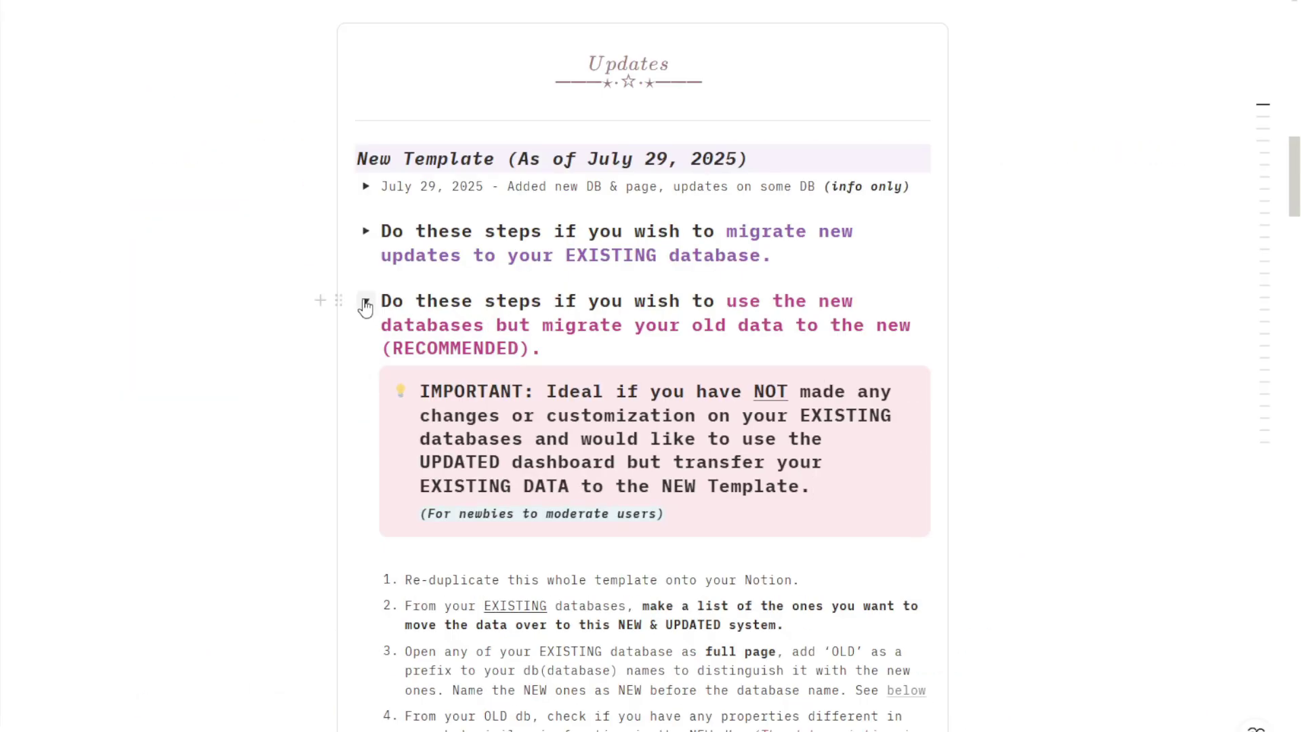
Collapse the recommended migration steps, return to the top, and open the Dreamwillow Haven page.
click(97, 99)
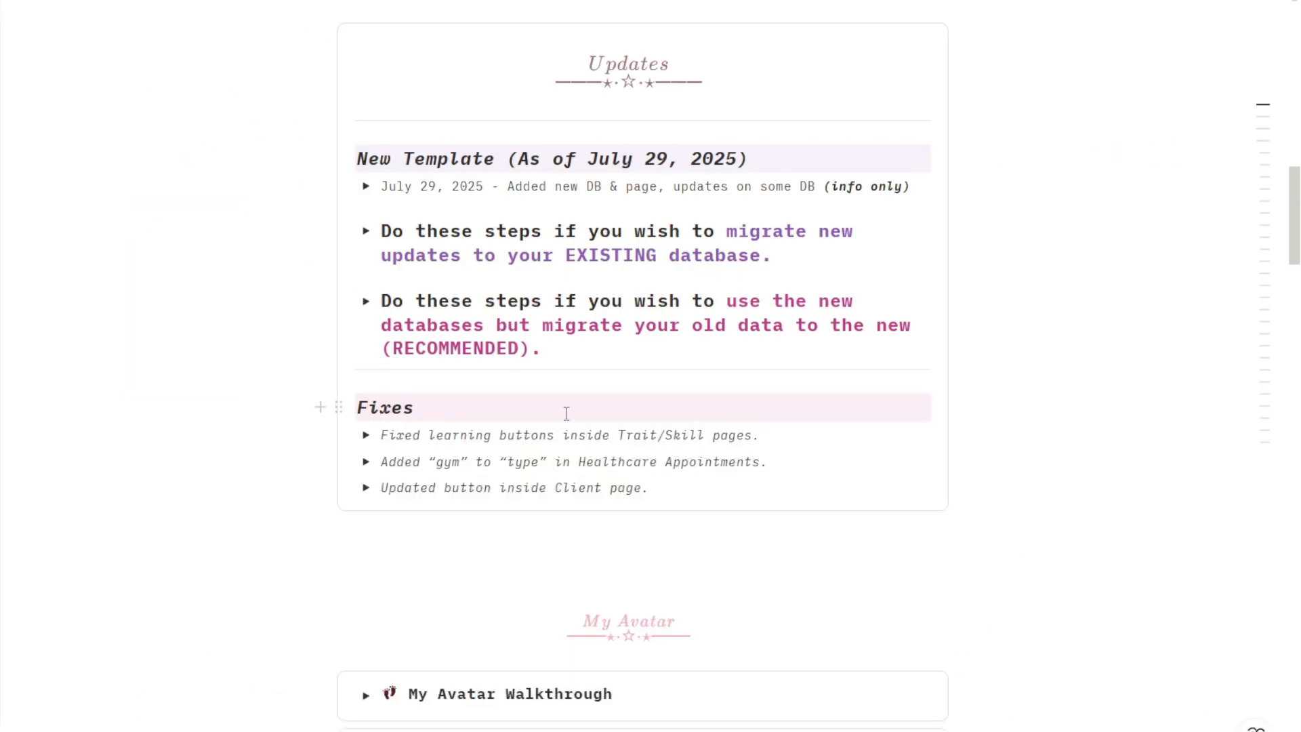
scroll(566, 406, up, 15)
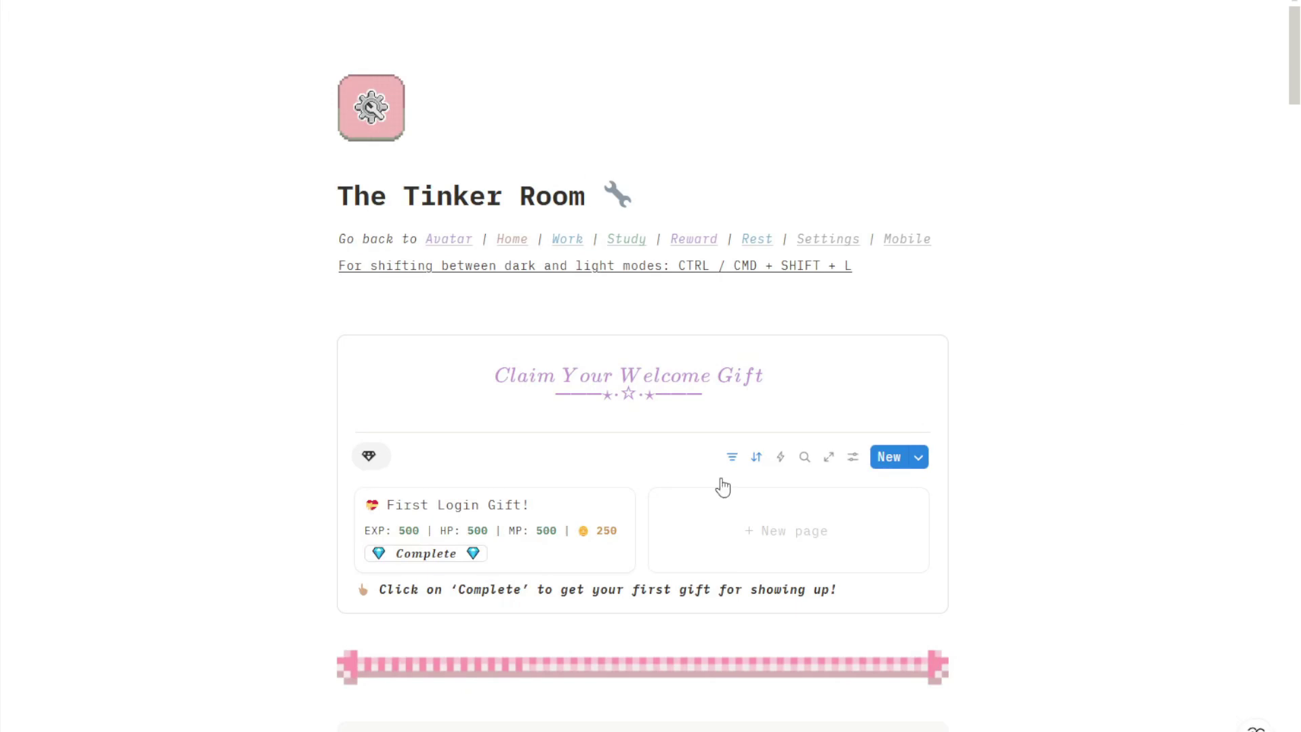
click(400, 11)
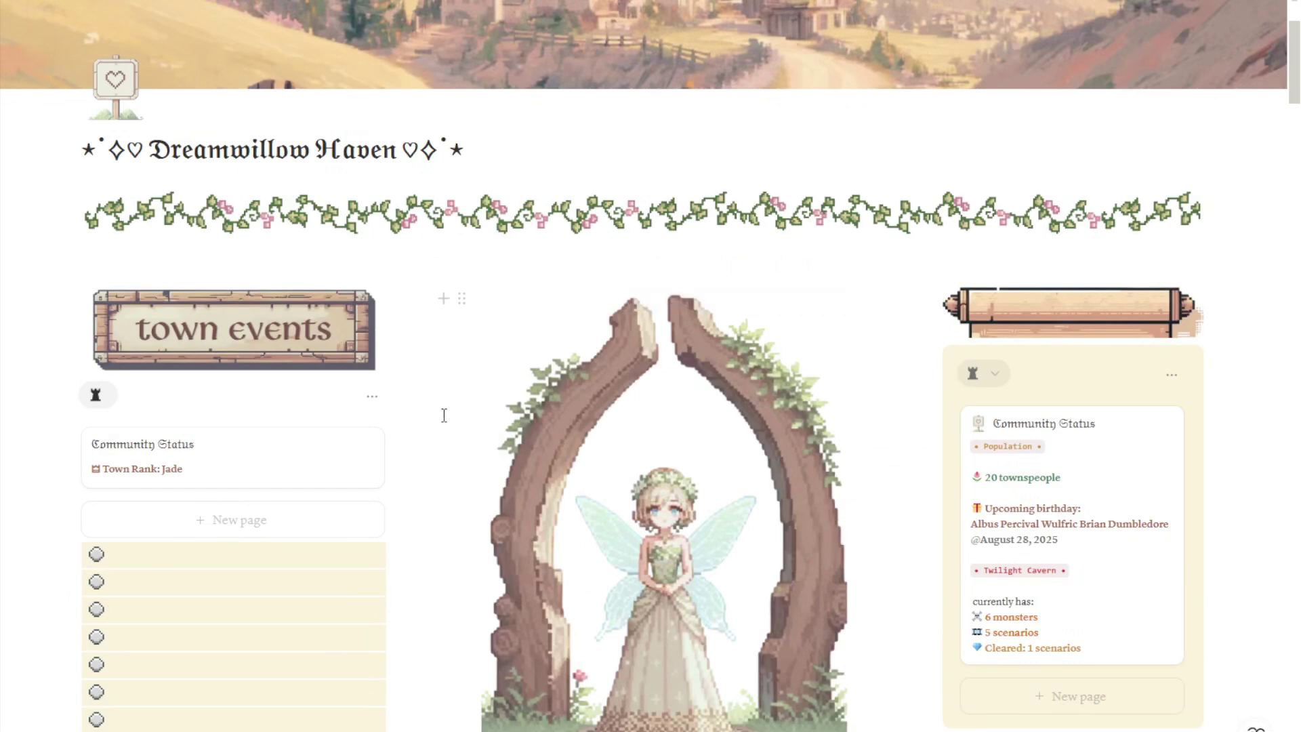
Scroll down to Community Status showing 20 townspeople, Town Rank Jade, and Twilight Cavern's monsters.
scroll(447, 431, down, 2)
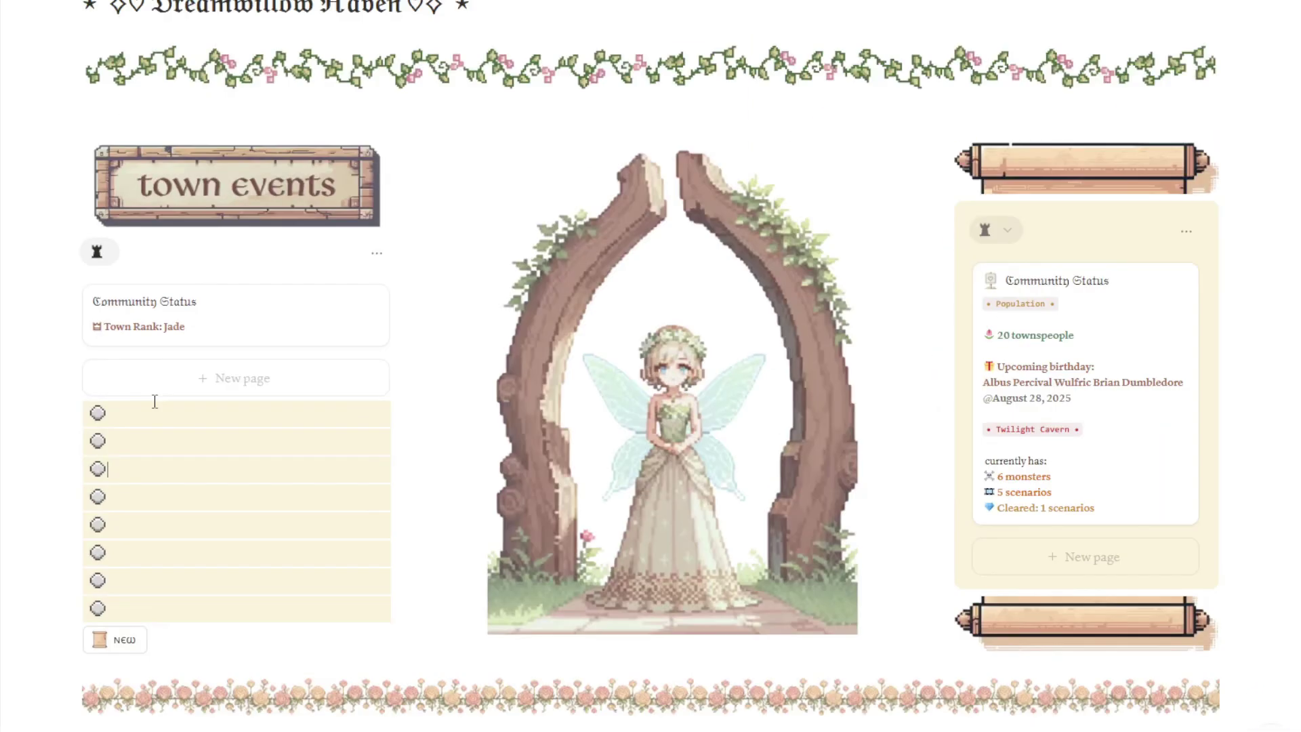
Scroll down to the Stats Traits list, from Endurance at Level 35 to Foresight at Level 12.
scroll(870, 417, down, 6)
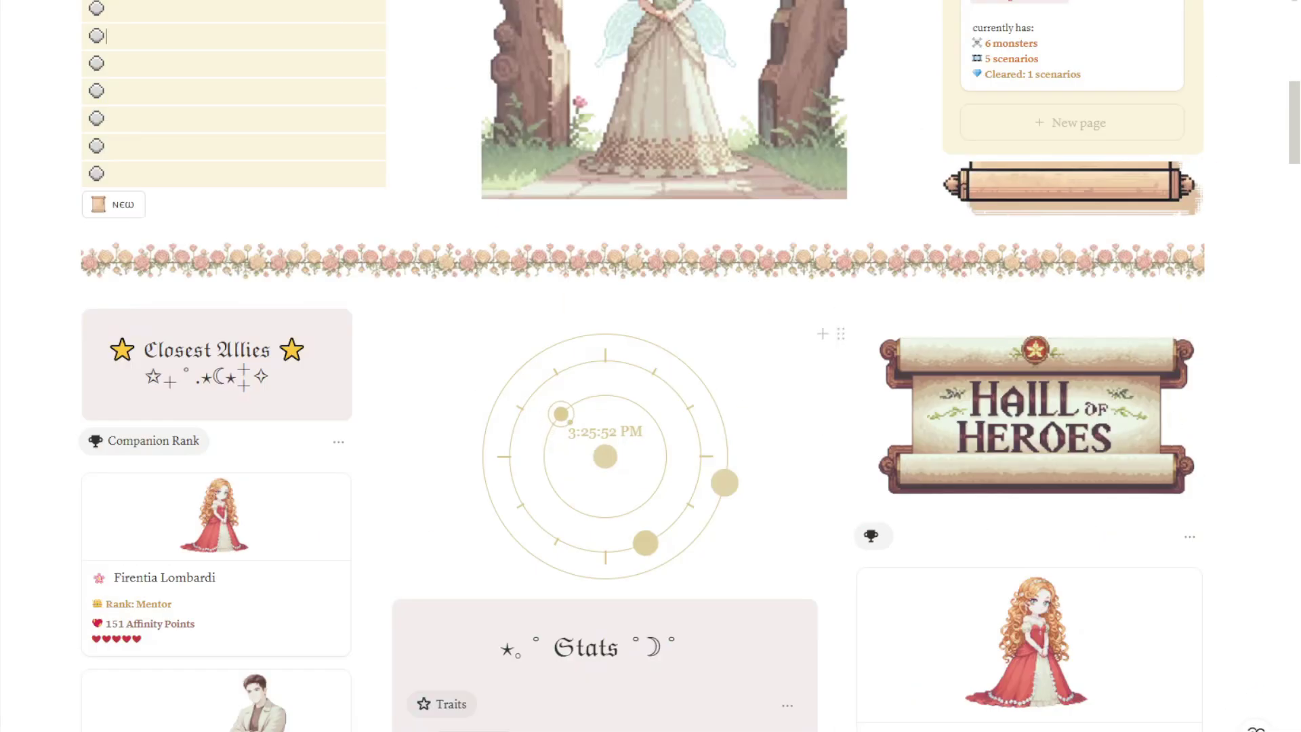
mouse_move(519, 420)
scroll(517, 418, down, 2)
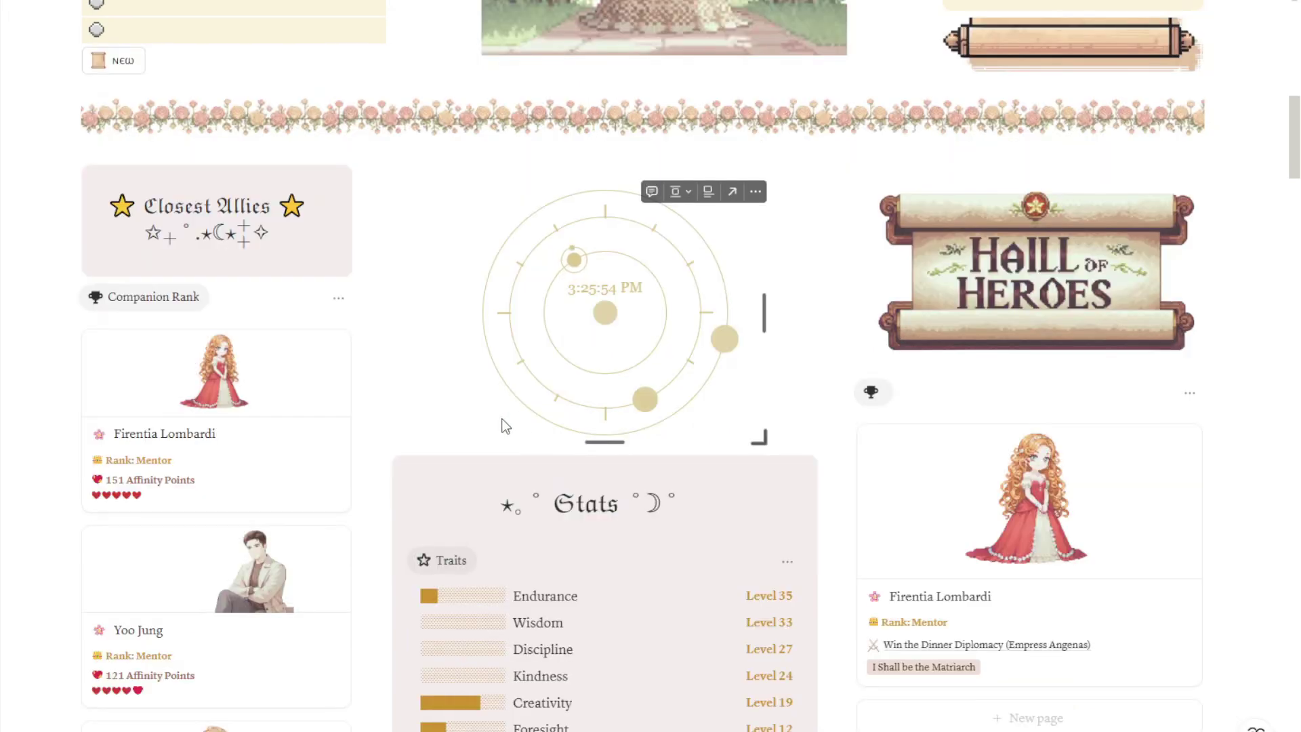
scroll(485, 416, down, 2)
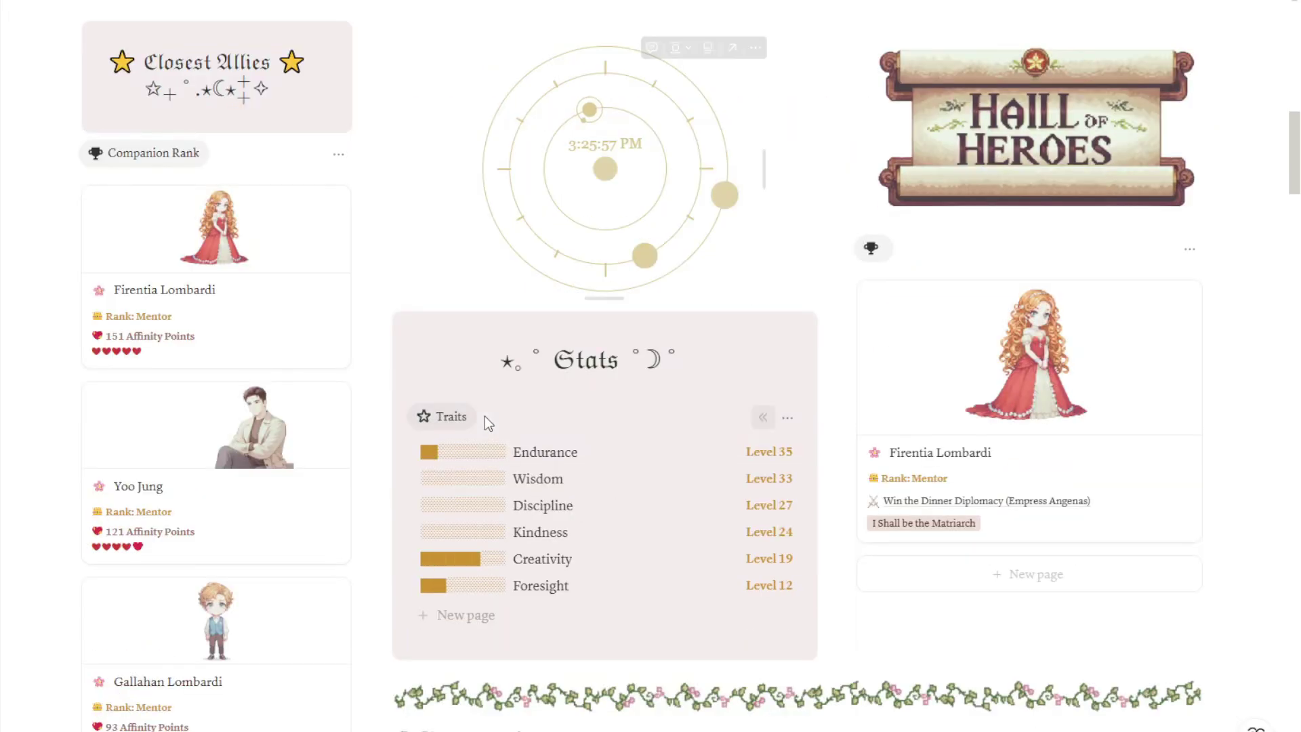
mouse_move(272, 276)
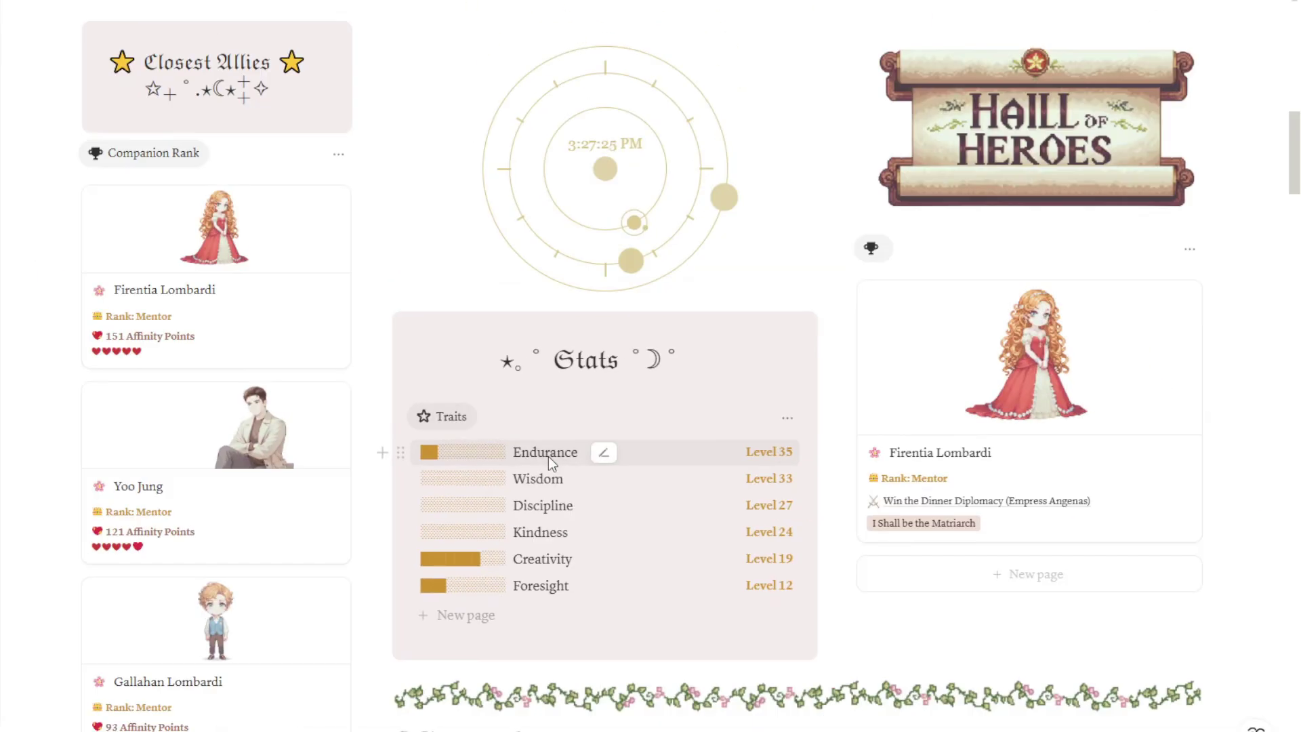
Scroll past the Townspeople gallery and Daily/Weekly to-dos to the six quests on today's Quest board.
scroll(552, 349, down, 3)
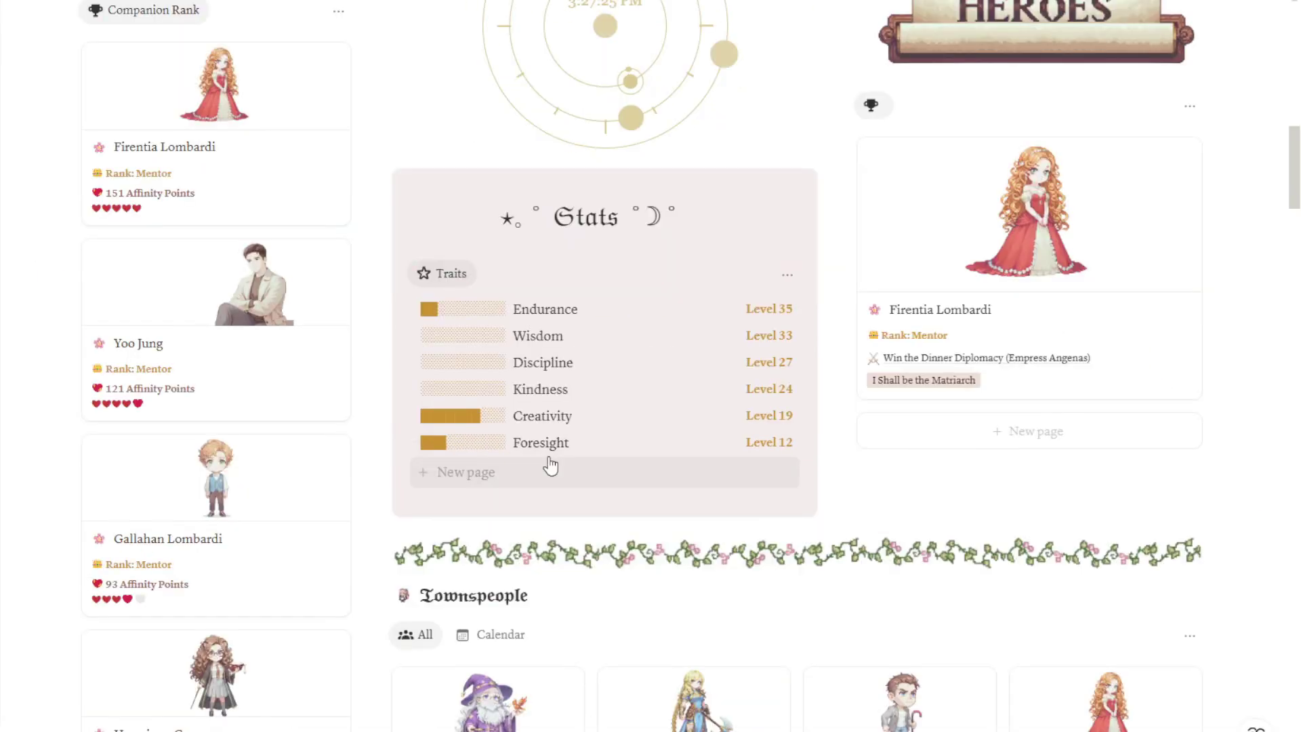
scroll(551, 466, down, 5)
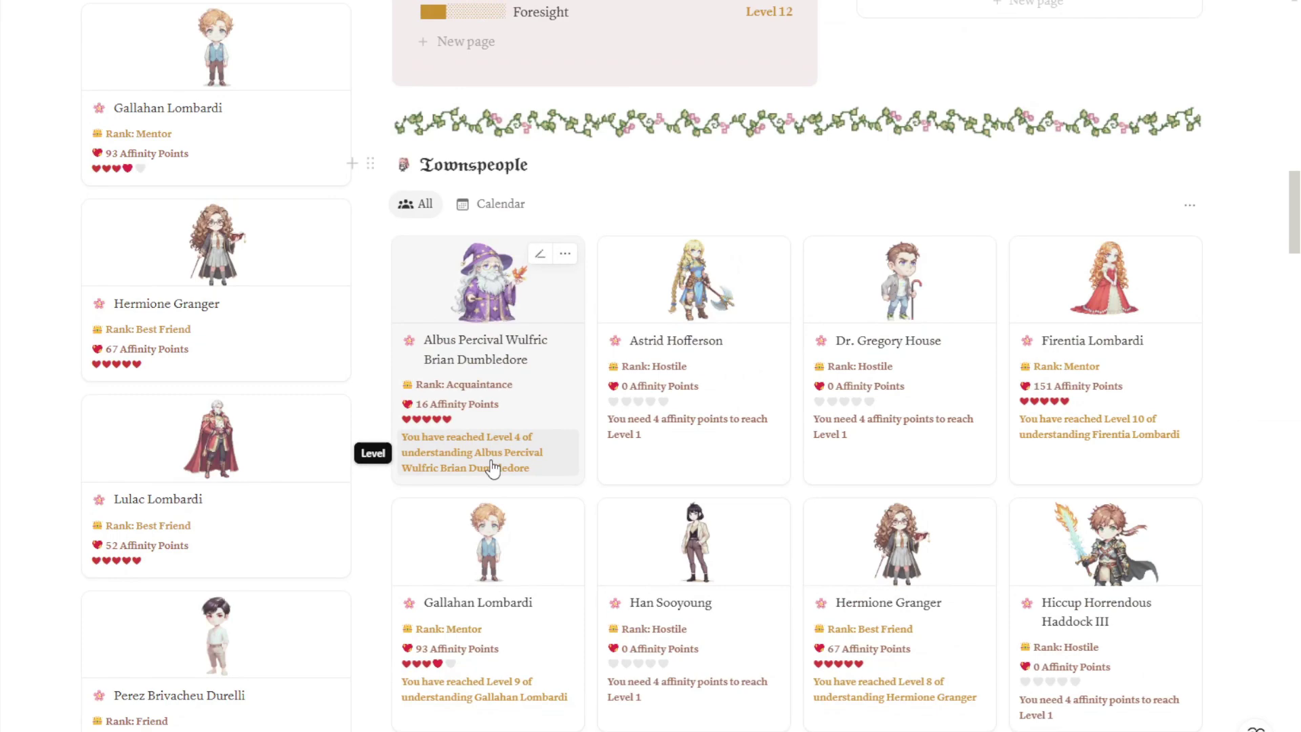
scroll(492, 467, down, 13)
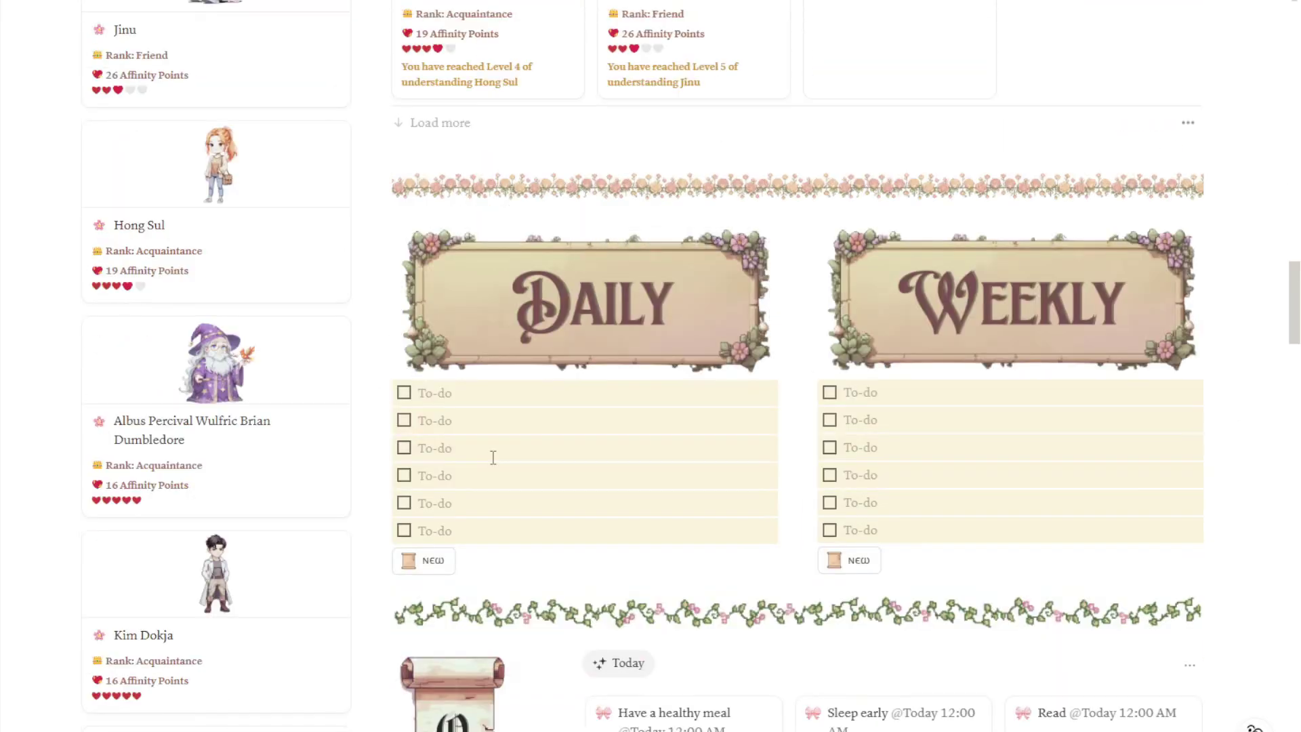
scroll(491, 457, up, 2)
scroll(491, 457, down, 2)
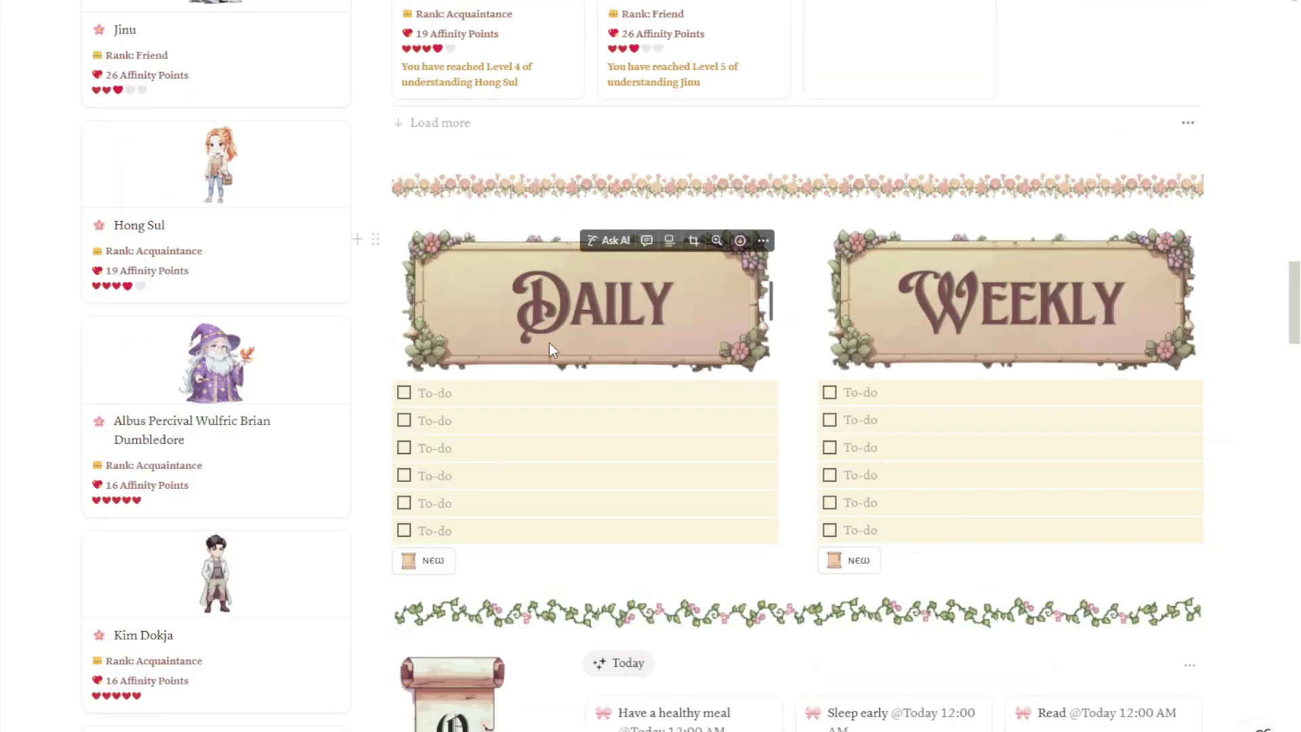
scroll(567, 396, down, 4)
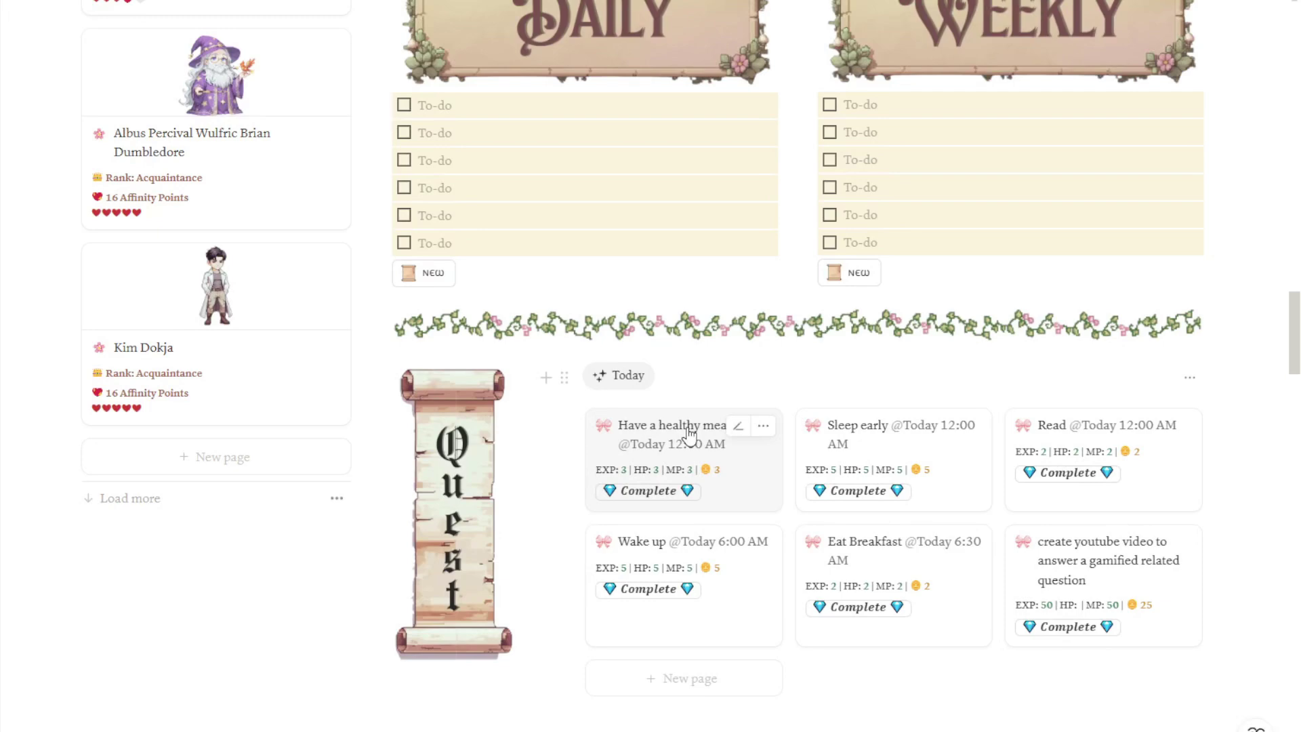
scroll(689, 432, down, 4)
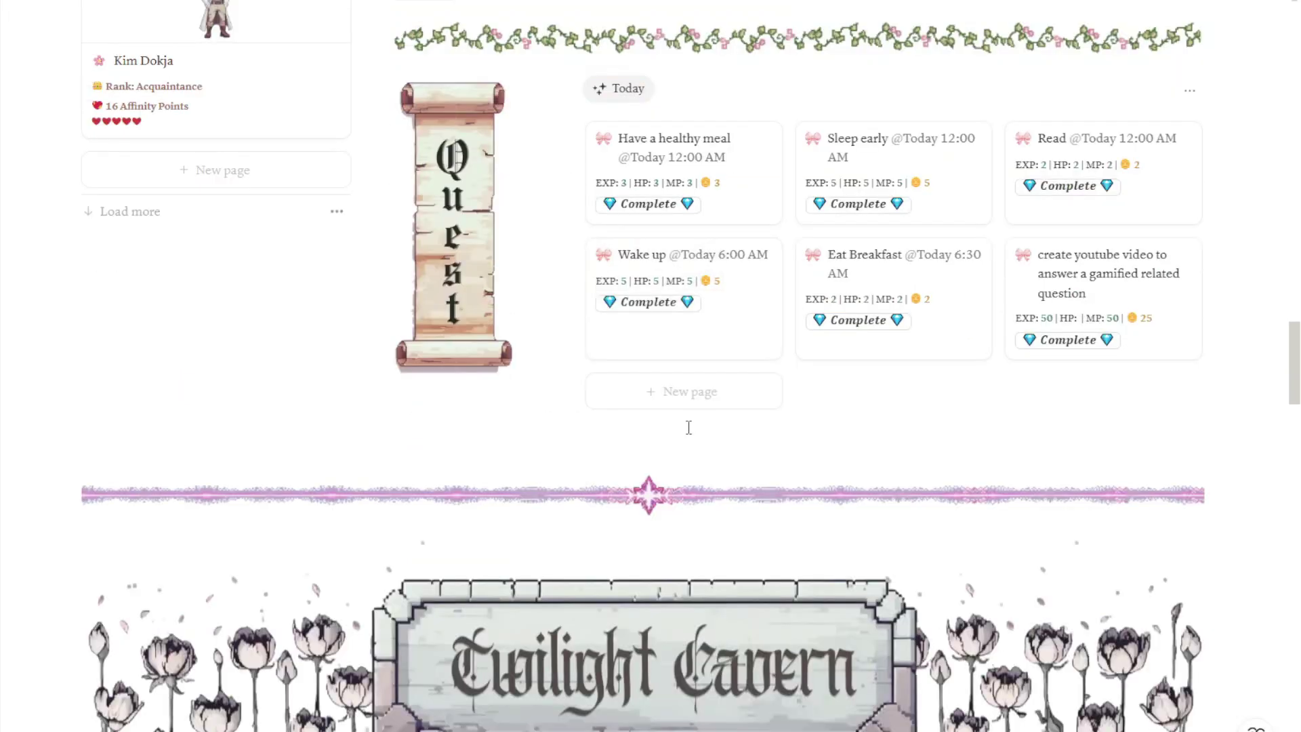
scroll(688, 427, down, 4)
scroll(688, 426, down, 4)
scroll(688, 427, up, 2)
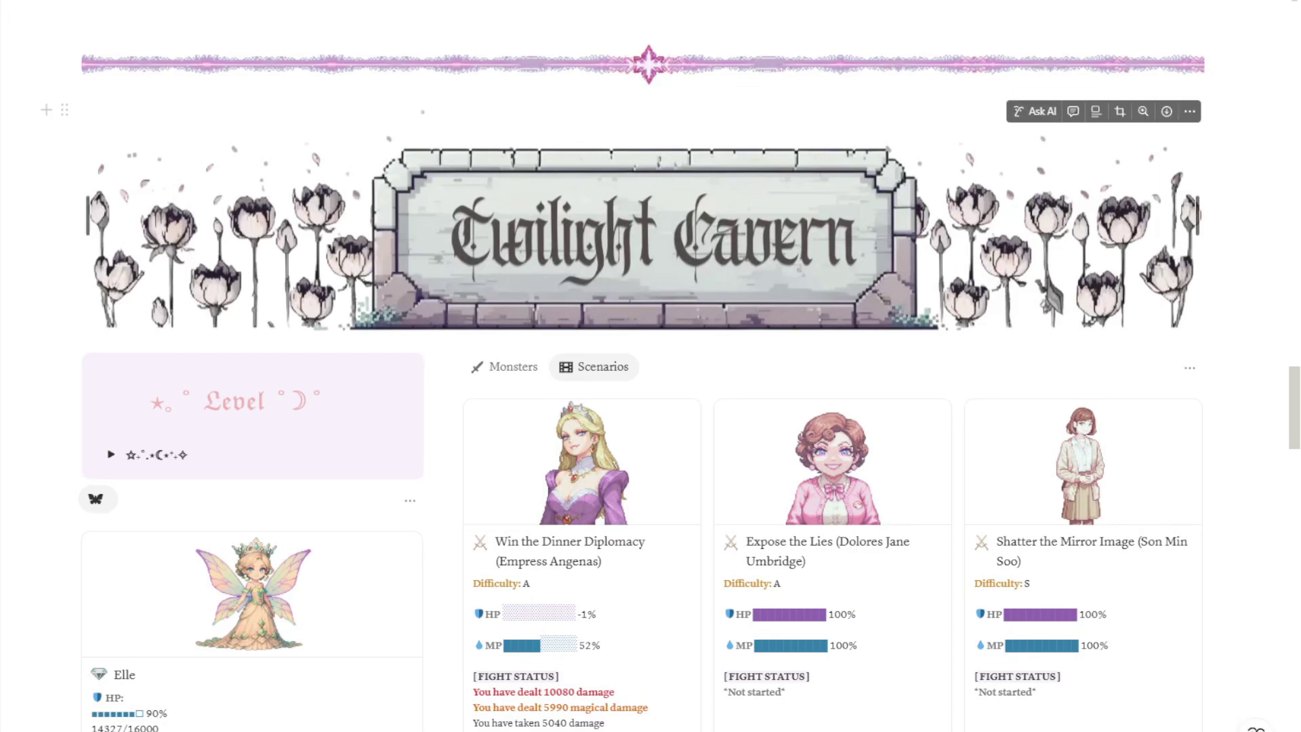
scroll(651, 366, down, 2)
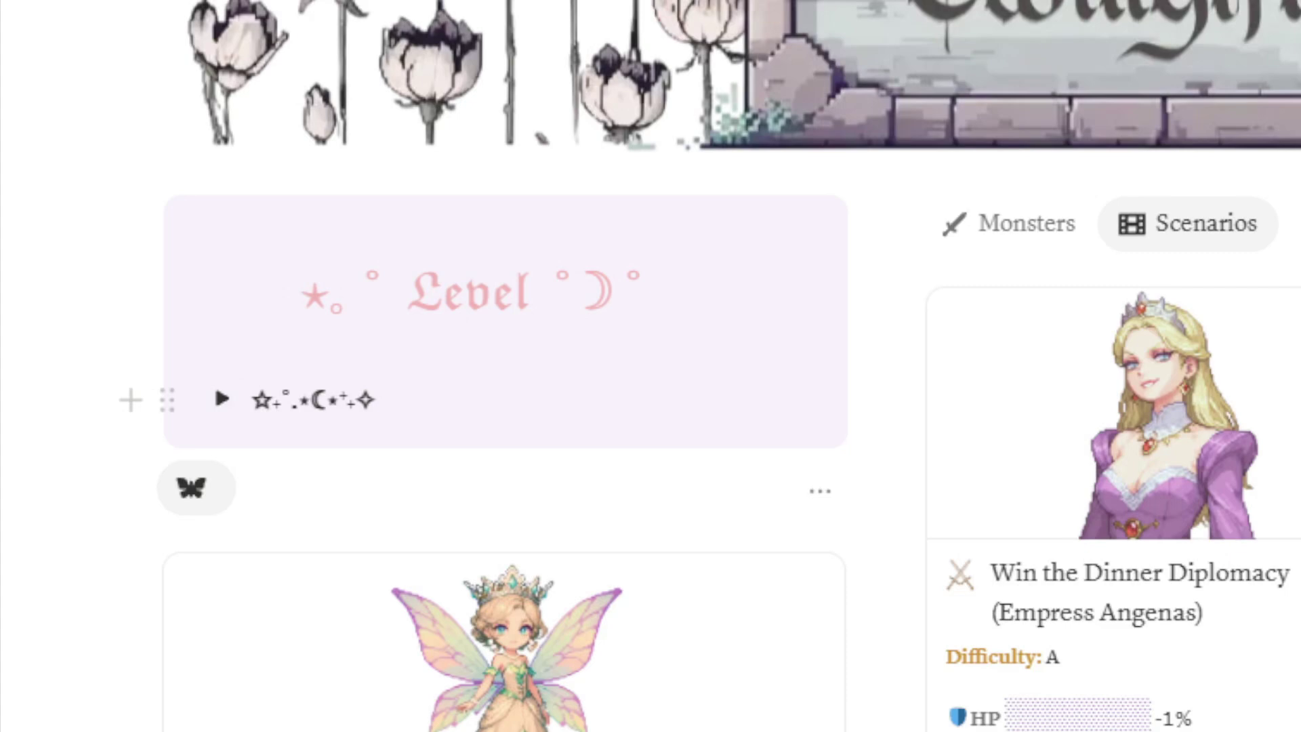
scroll(223, 400, down, 2)
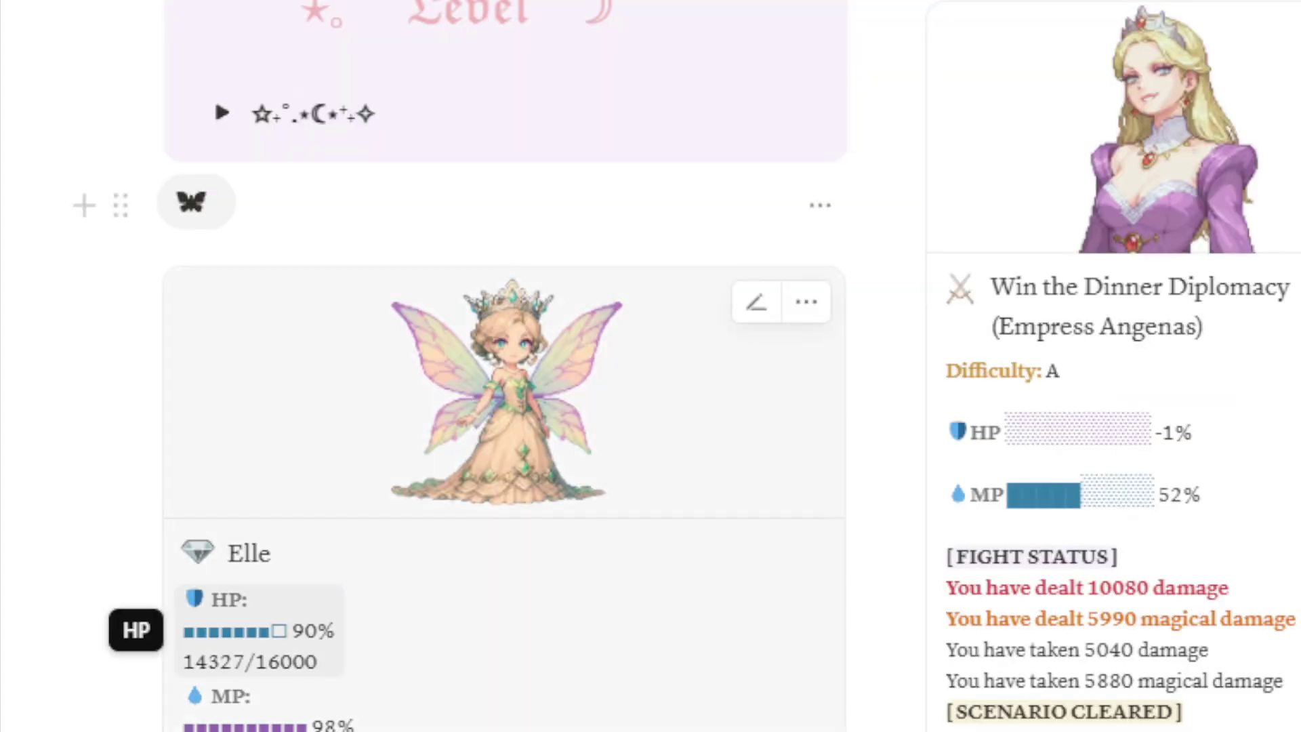
scroll(223, 610, down, 3)
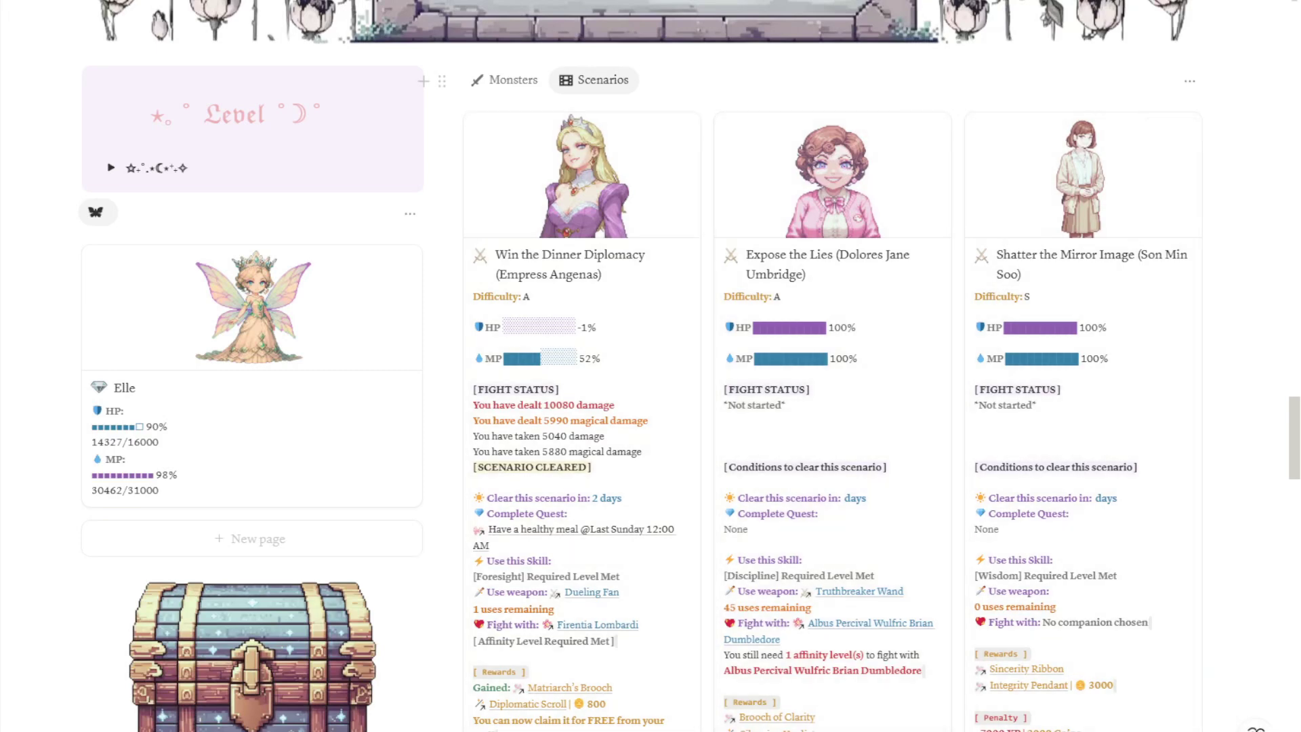
scroll(475, 535, down, 4)
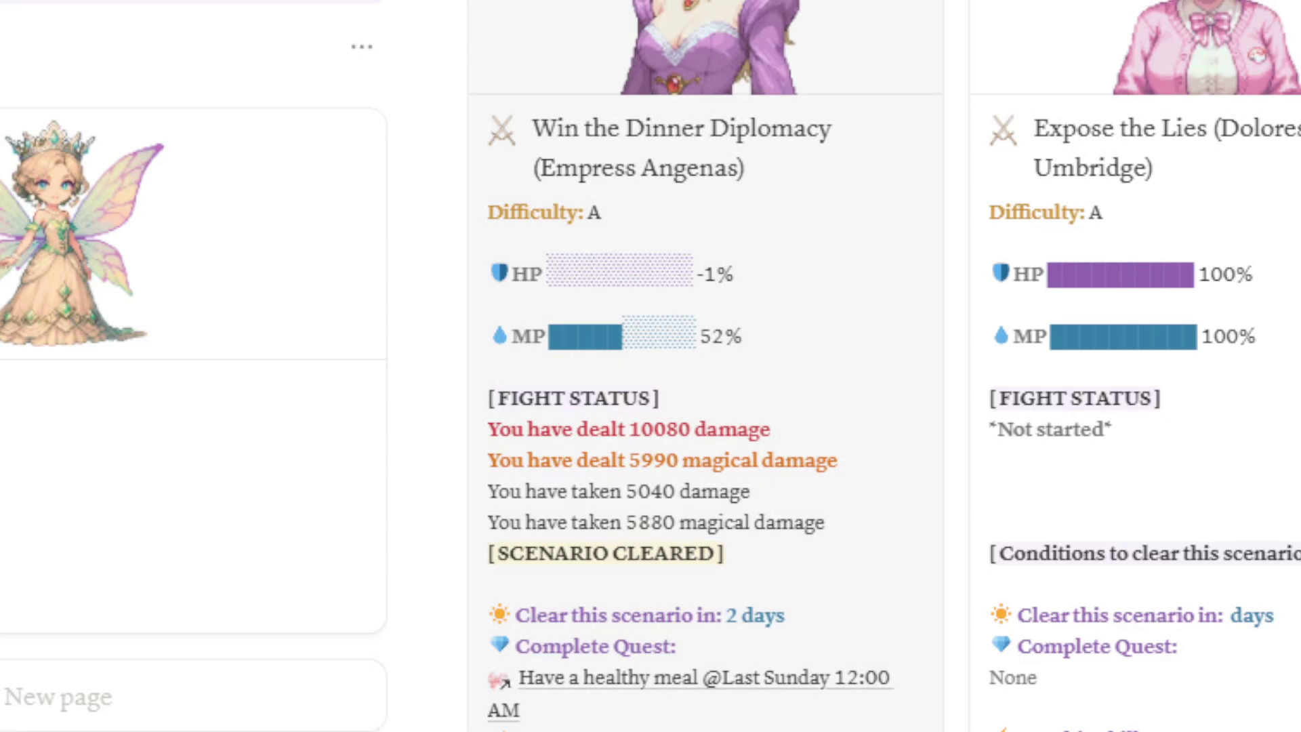
scroll(650, 366, down, 5)
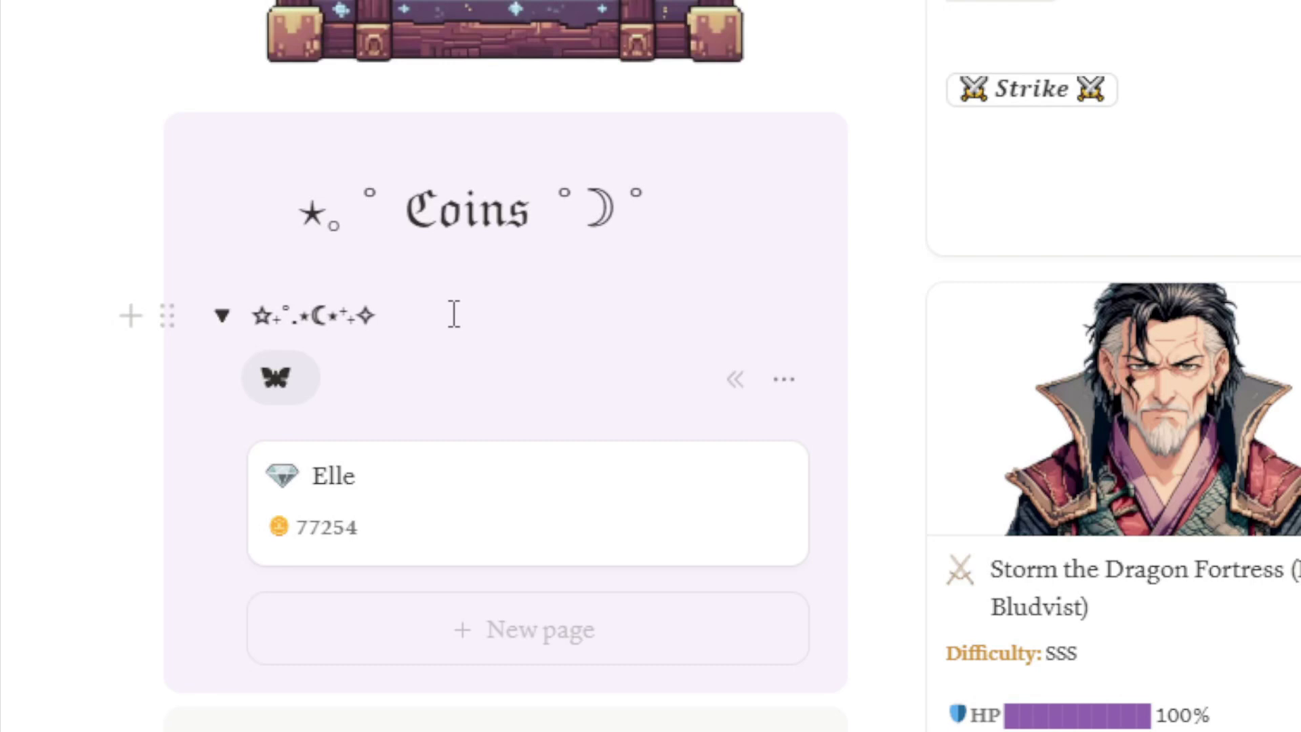
scroll(454, 314, down, 10)
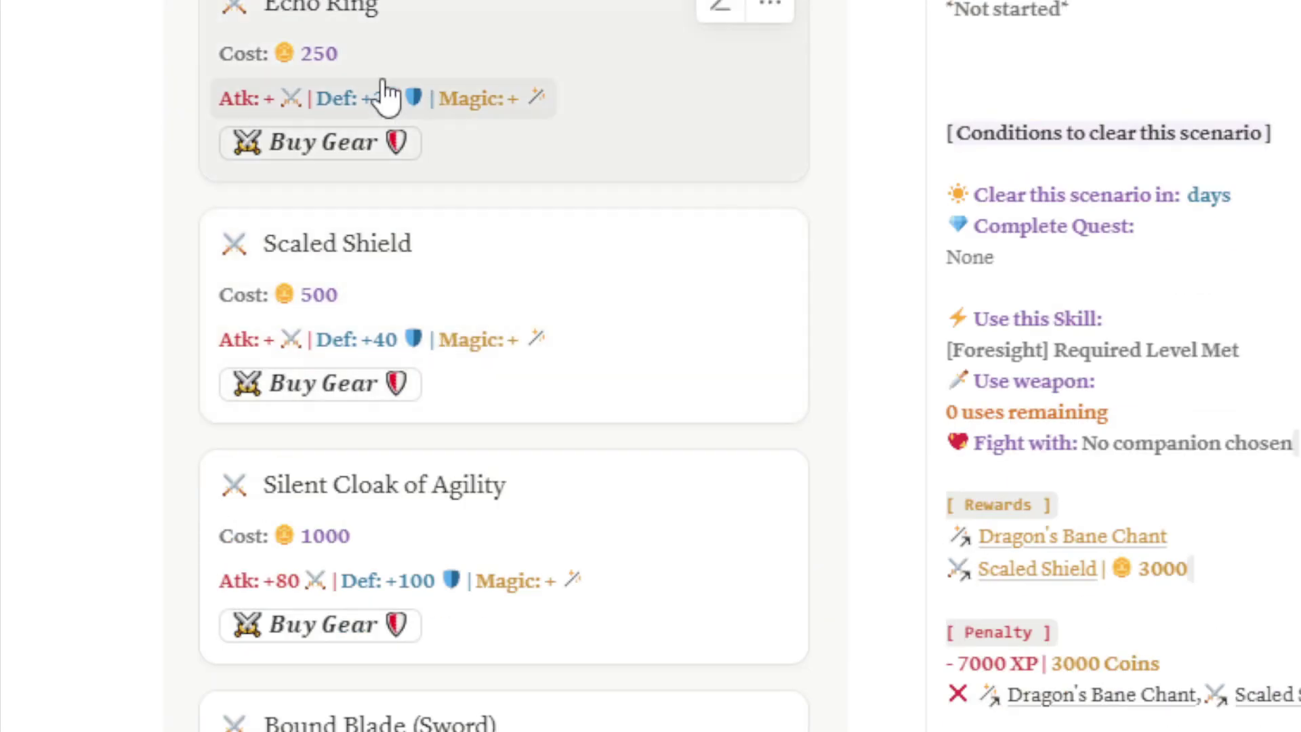
scroll(293, 359, up, 5)
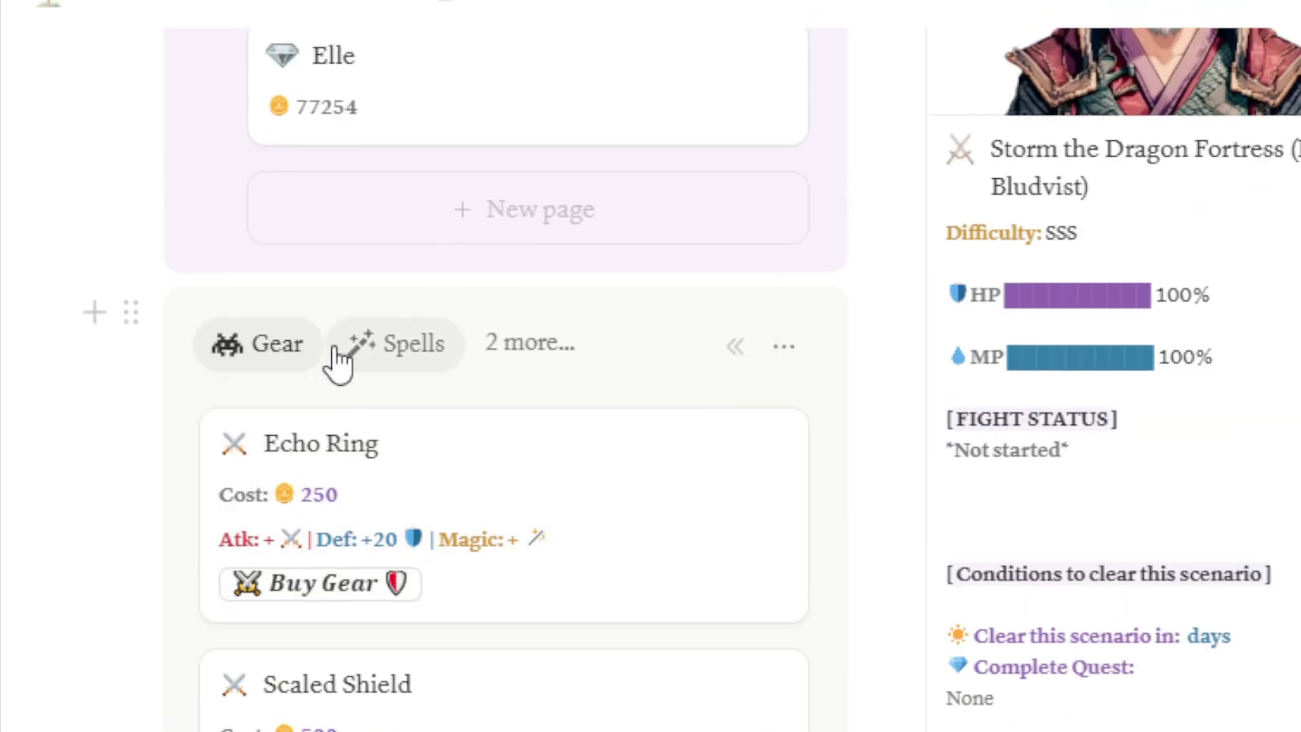
click(363, 349)
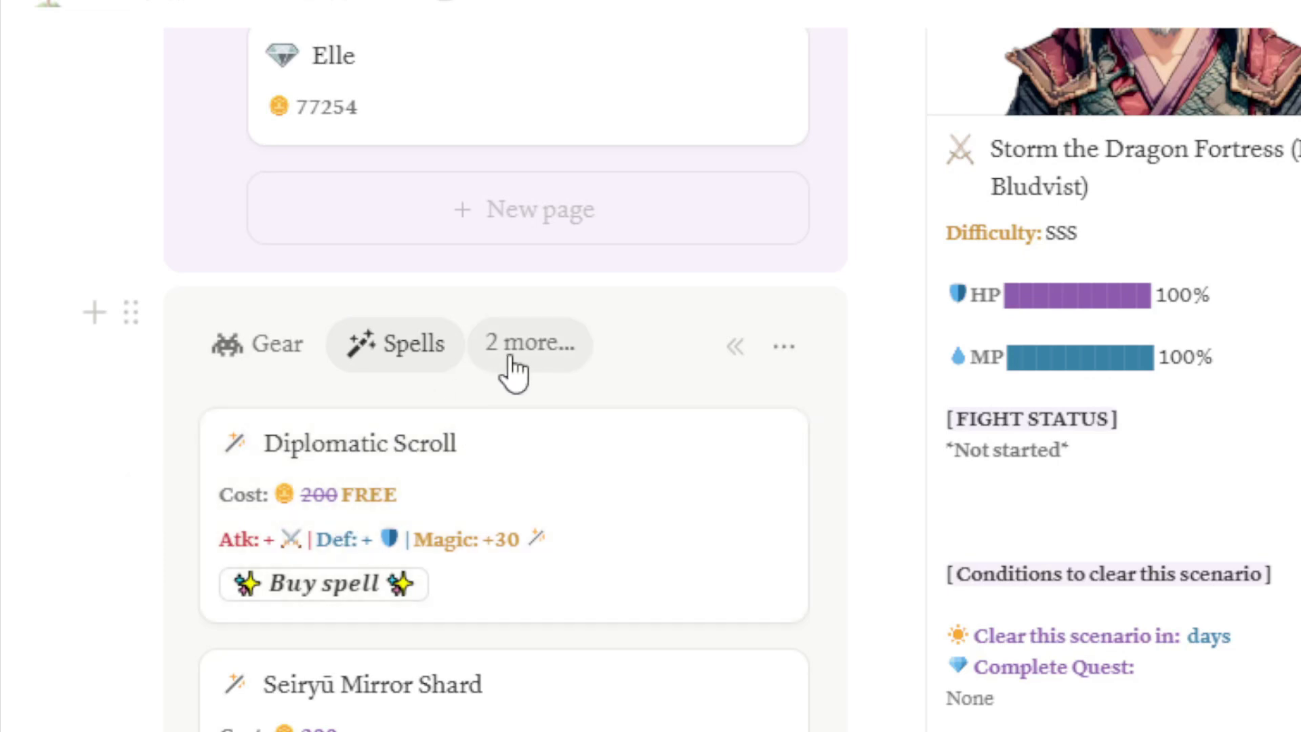
click(509, 359)
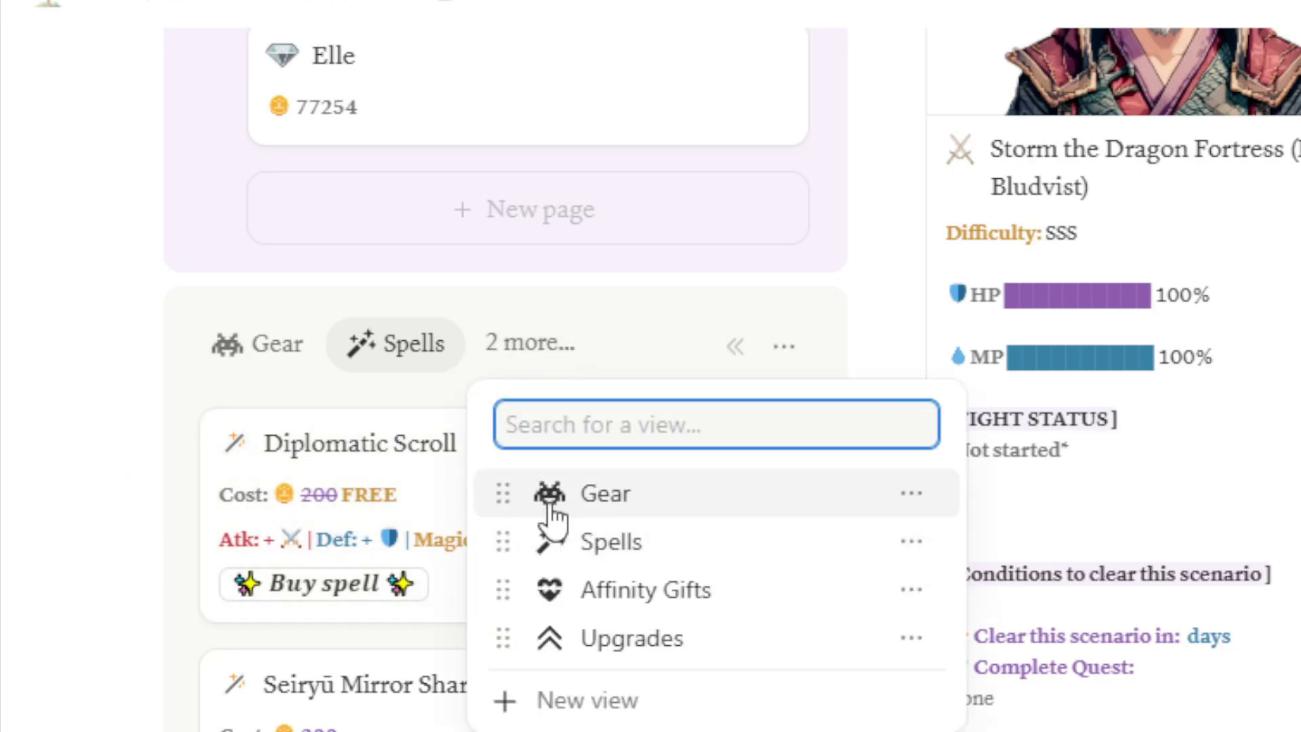
click(584, 587)
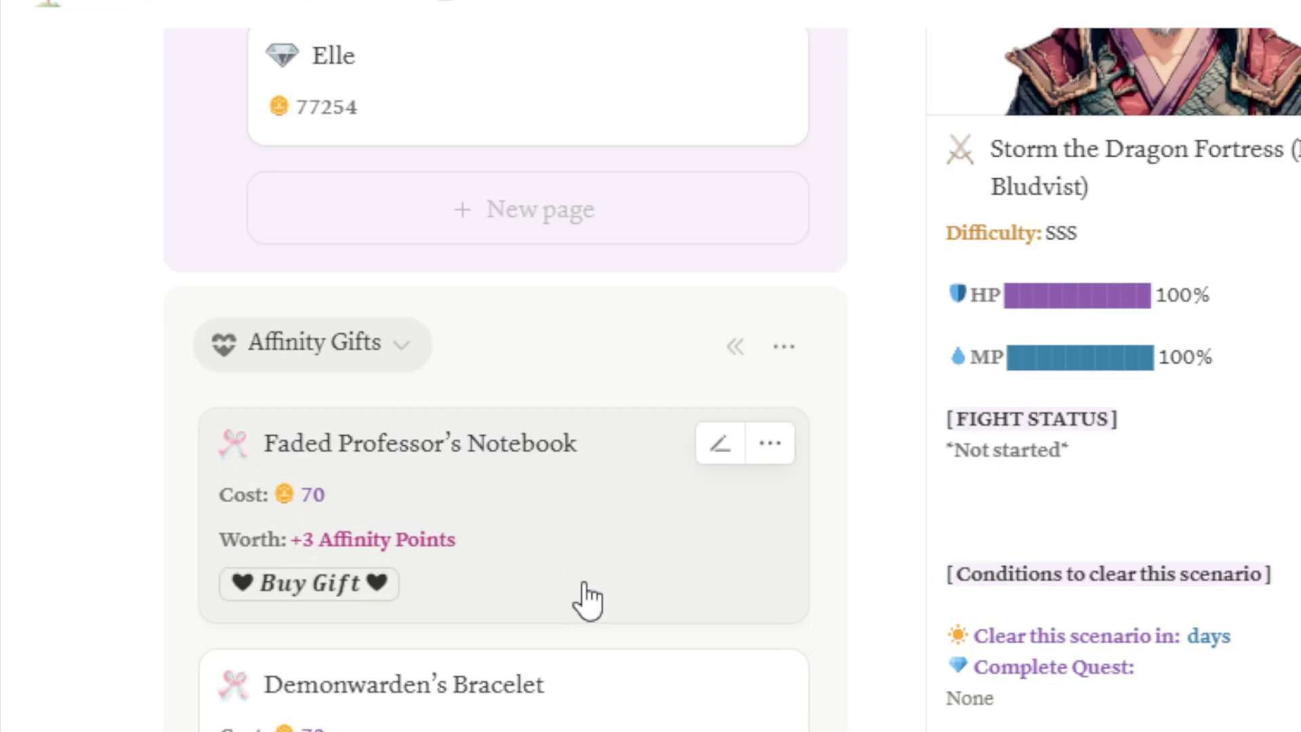
click(343, 337)
click(398, 647)
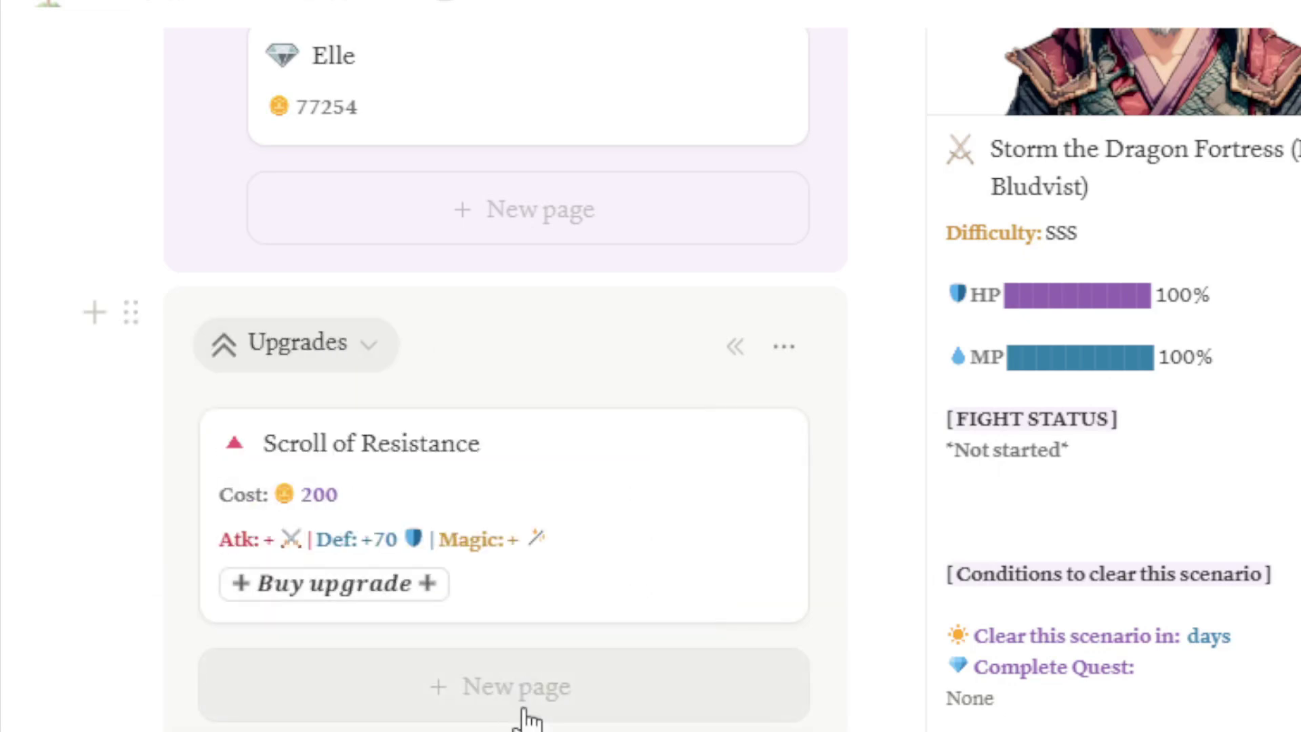
scroll(559, 339, down, 8)
scroll(557, 343, up, 7)
click(326, 255)
click(363, 577)
click(359, 575)
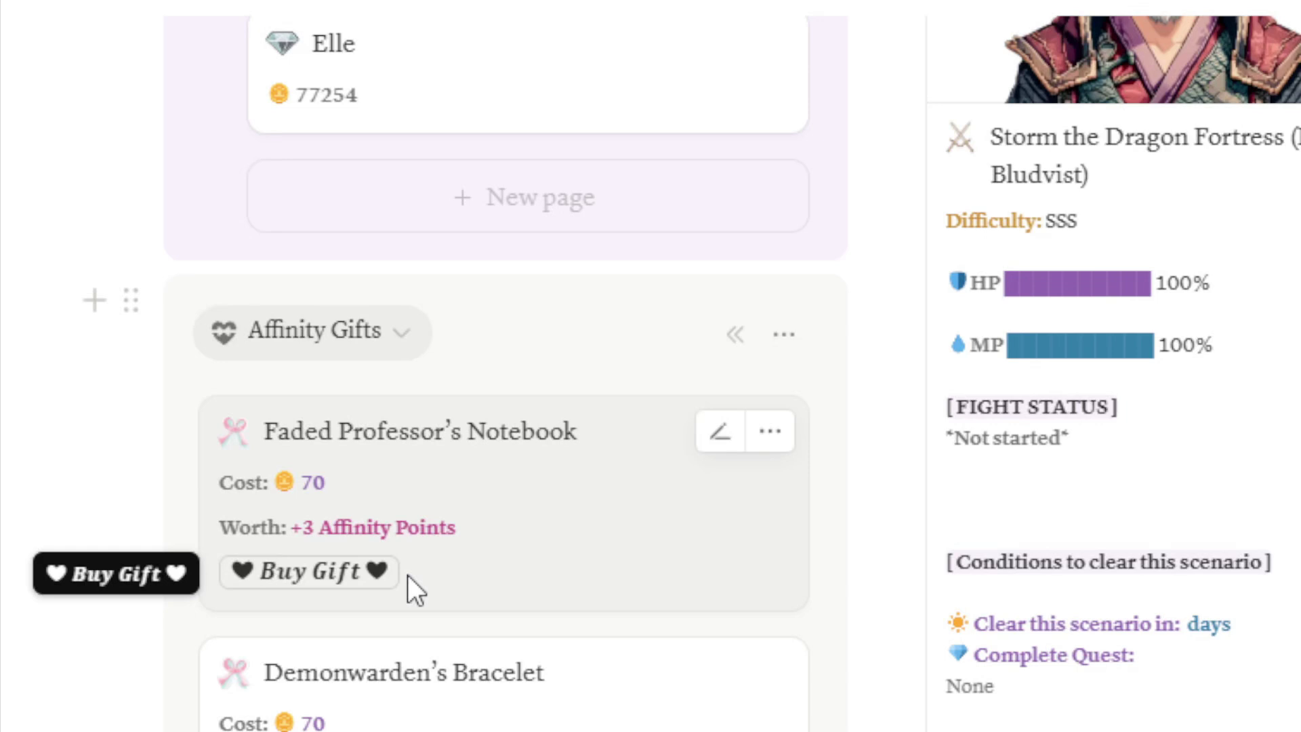
click(311, 341)
click(348, 507)
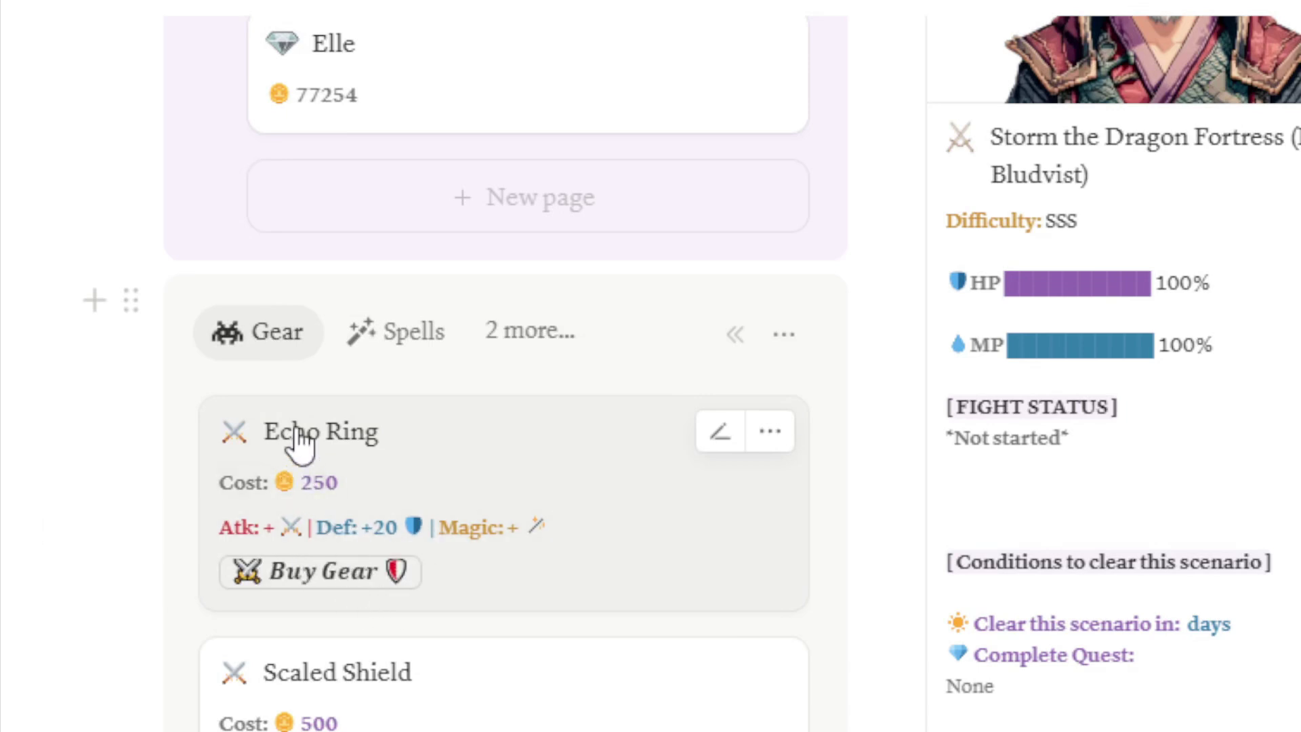
click(388, 339)
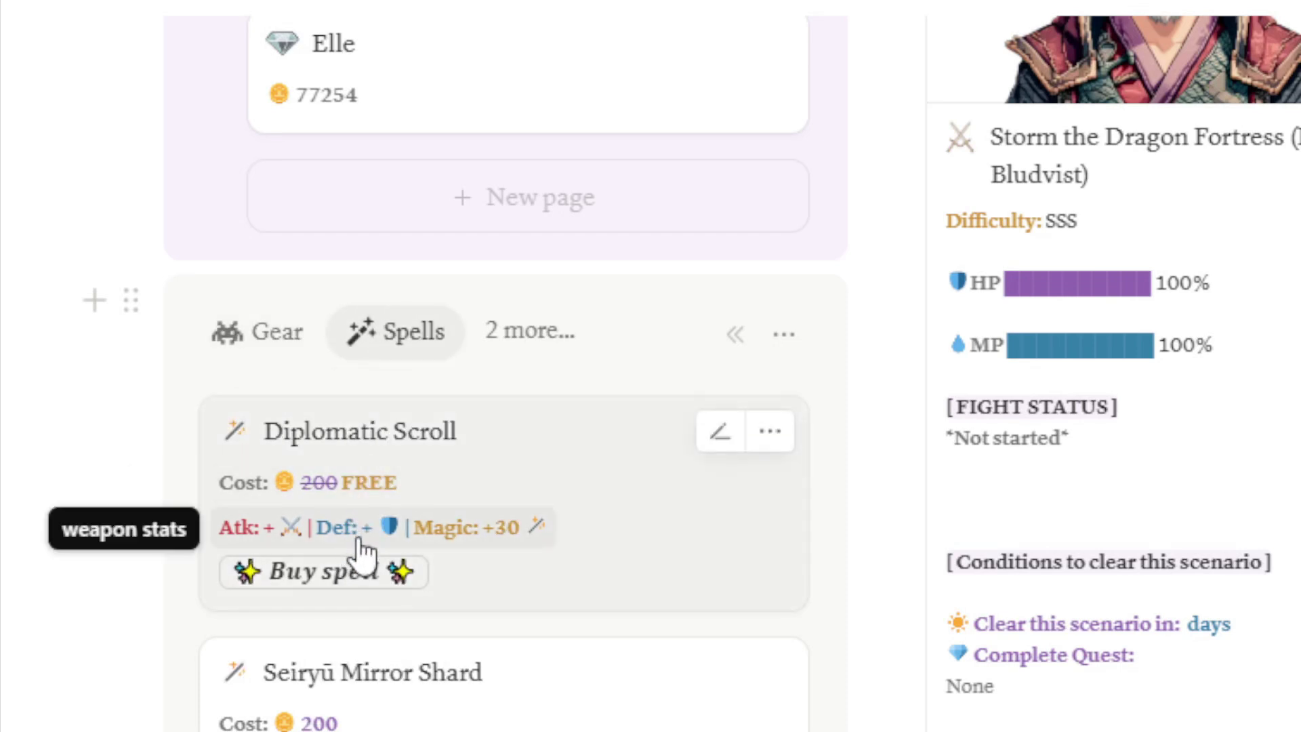
click(505, 332)
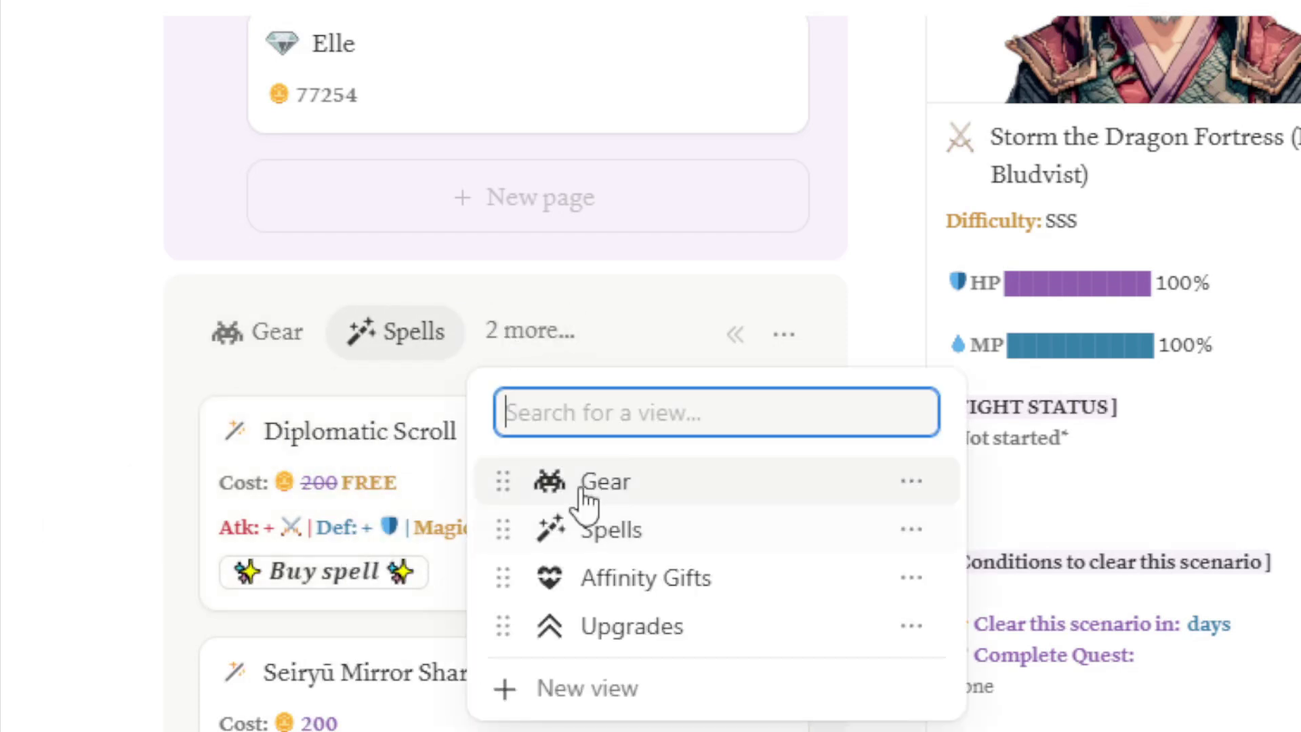
click(606, 591)
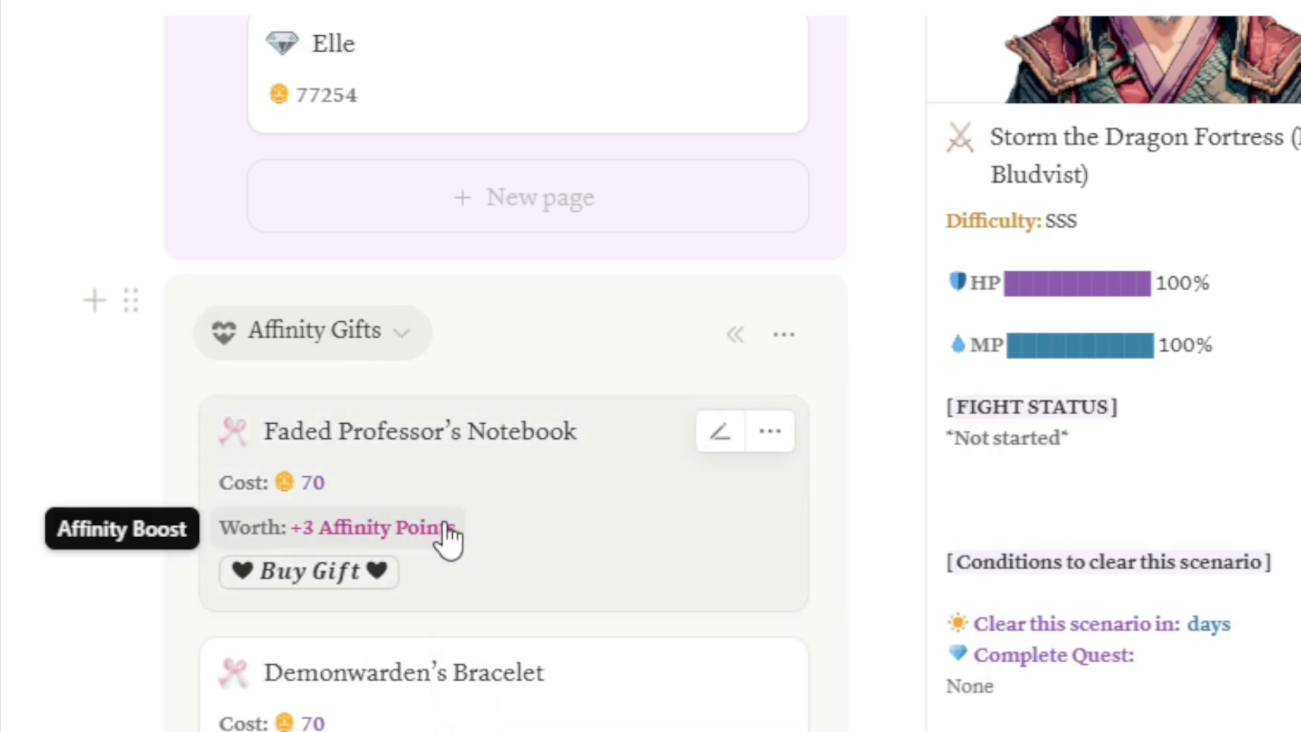
click(306, 337)
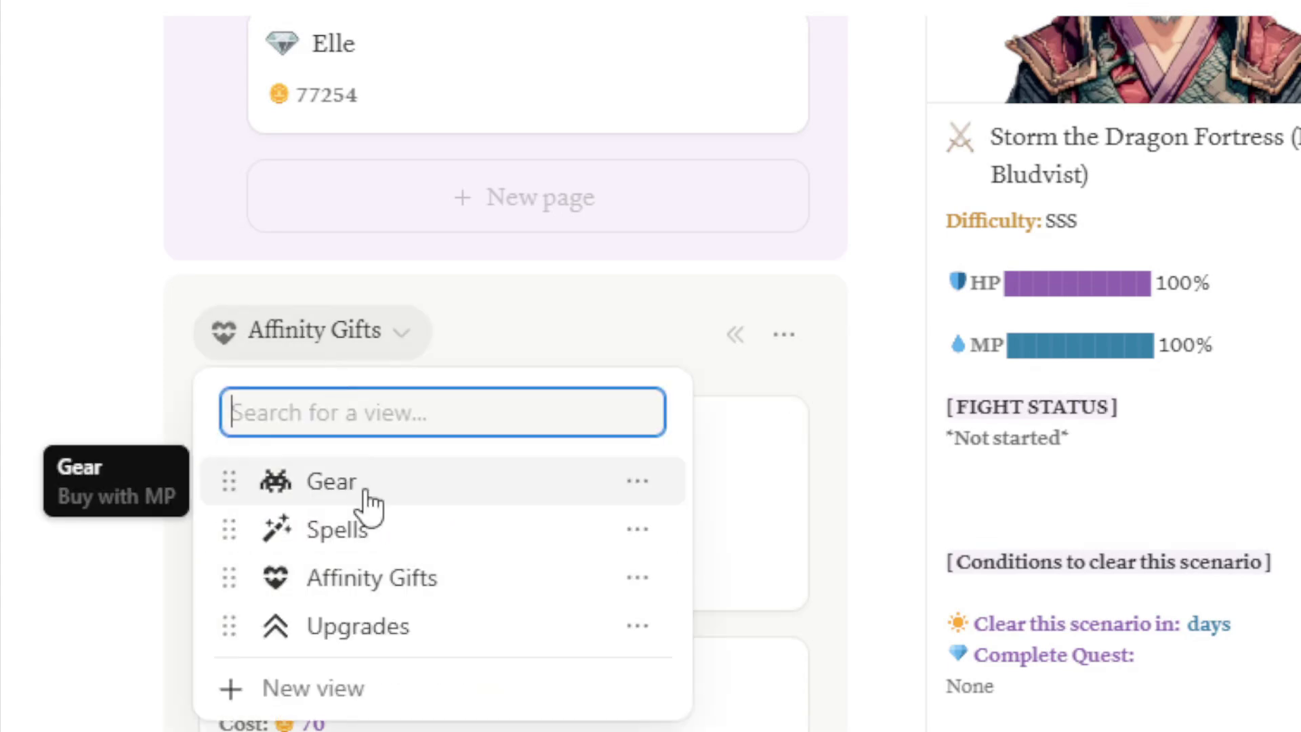
key(Return)
scroll(508, 705, down, 10)
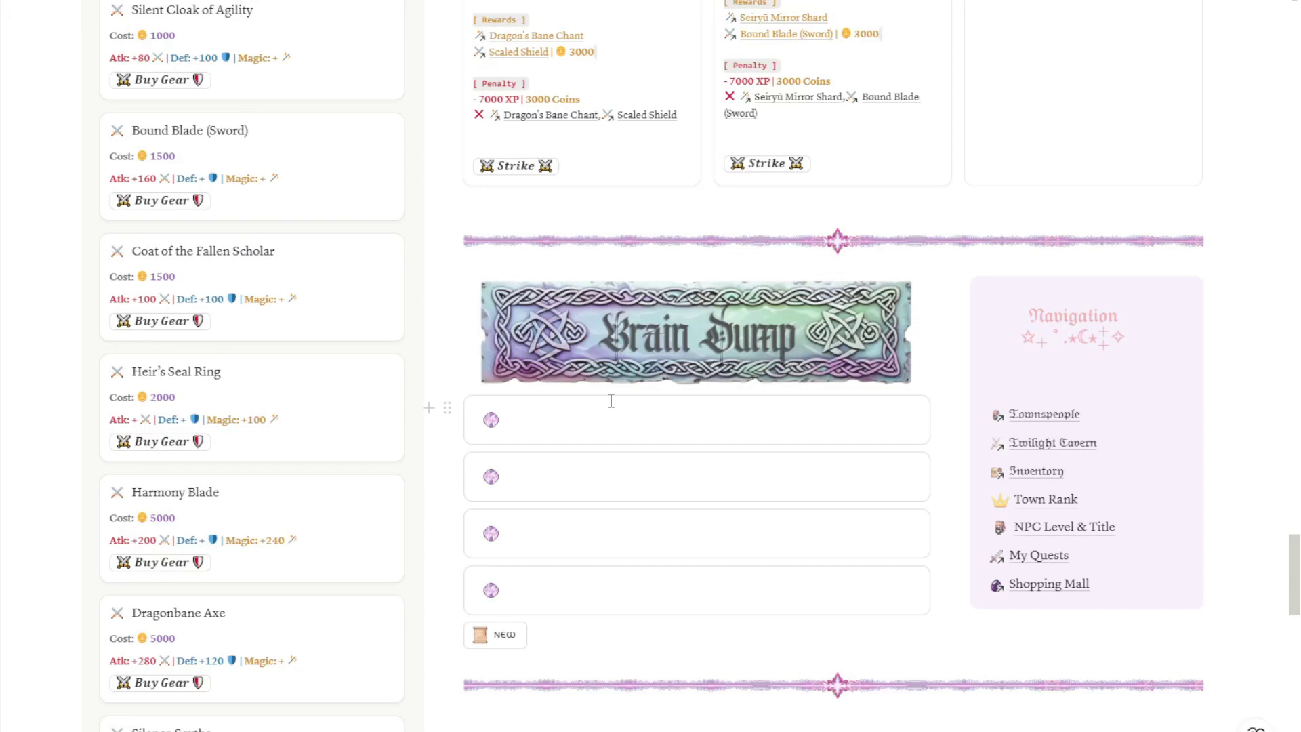
scroll(612, 400, down, 2)
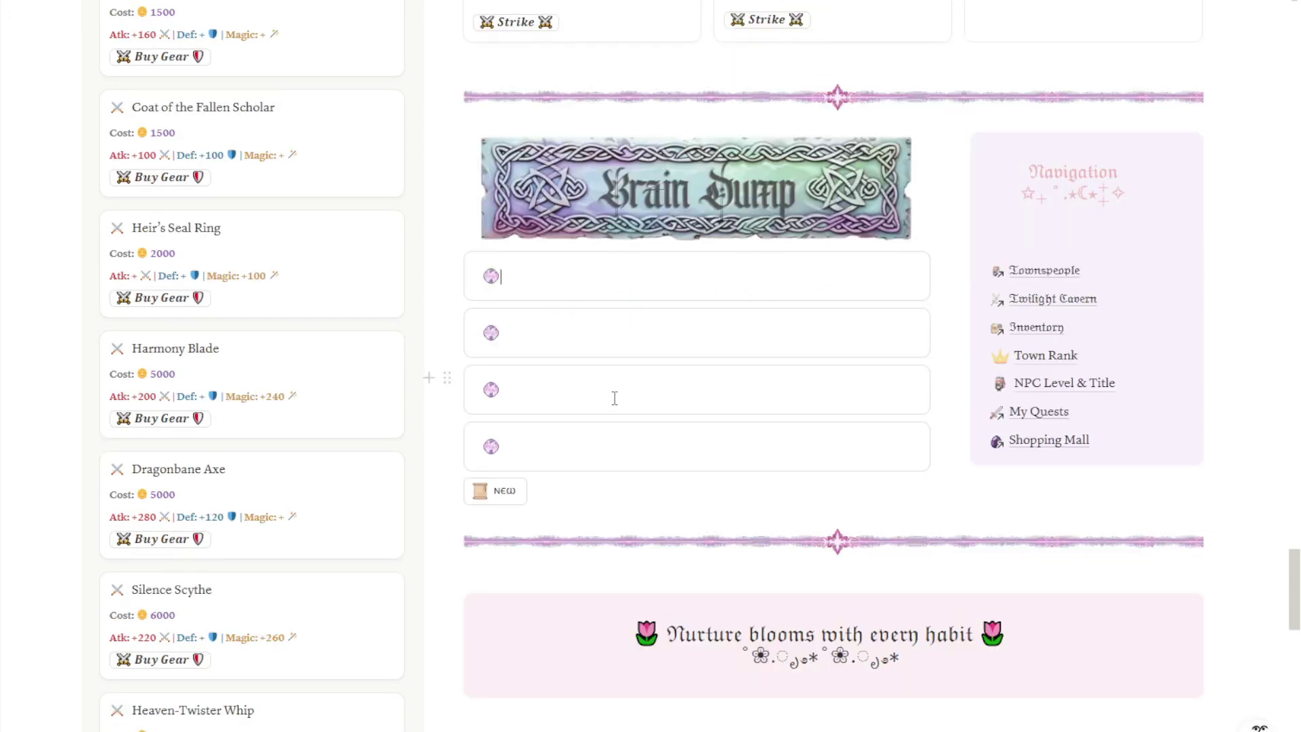
scroll(613, 399, up, 2)
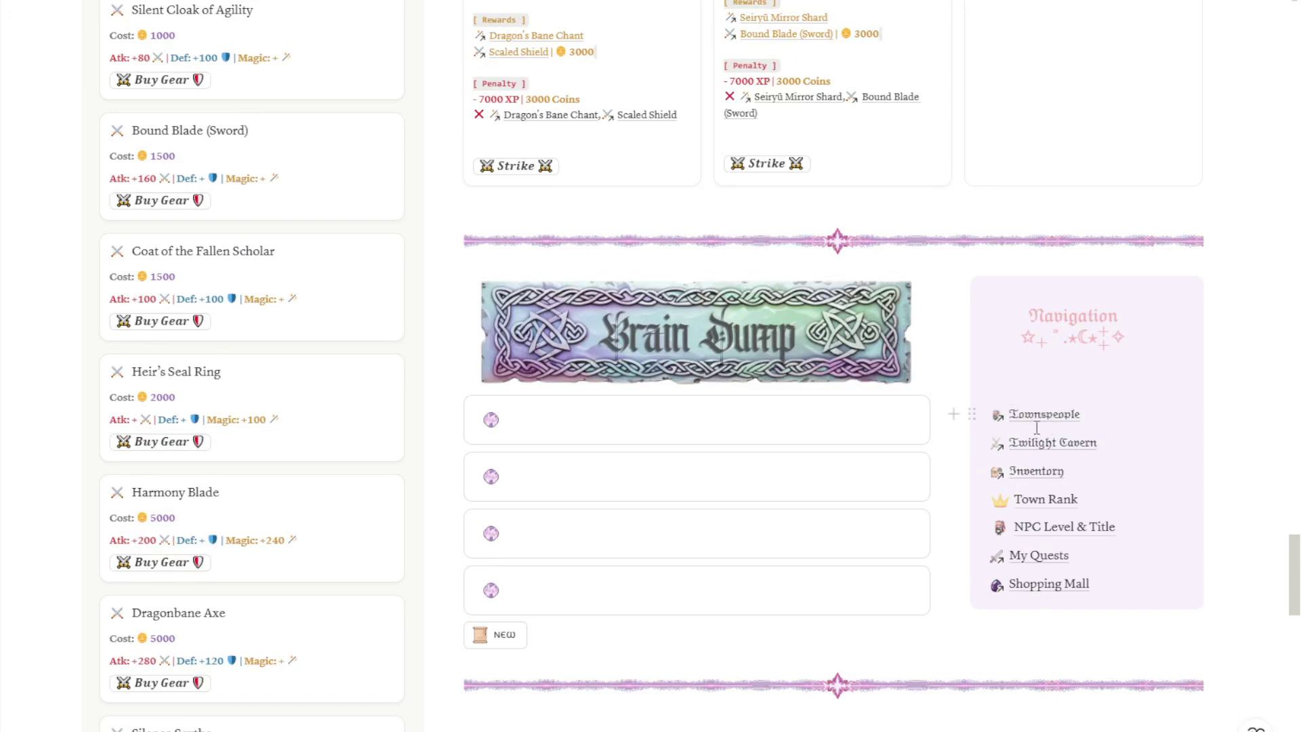
scroll(1213, 413, down, 8)
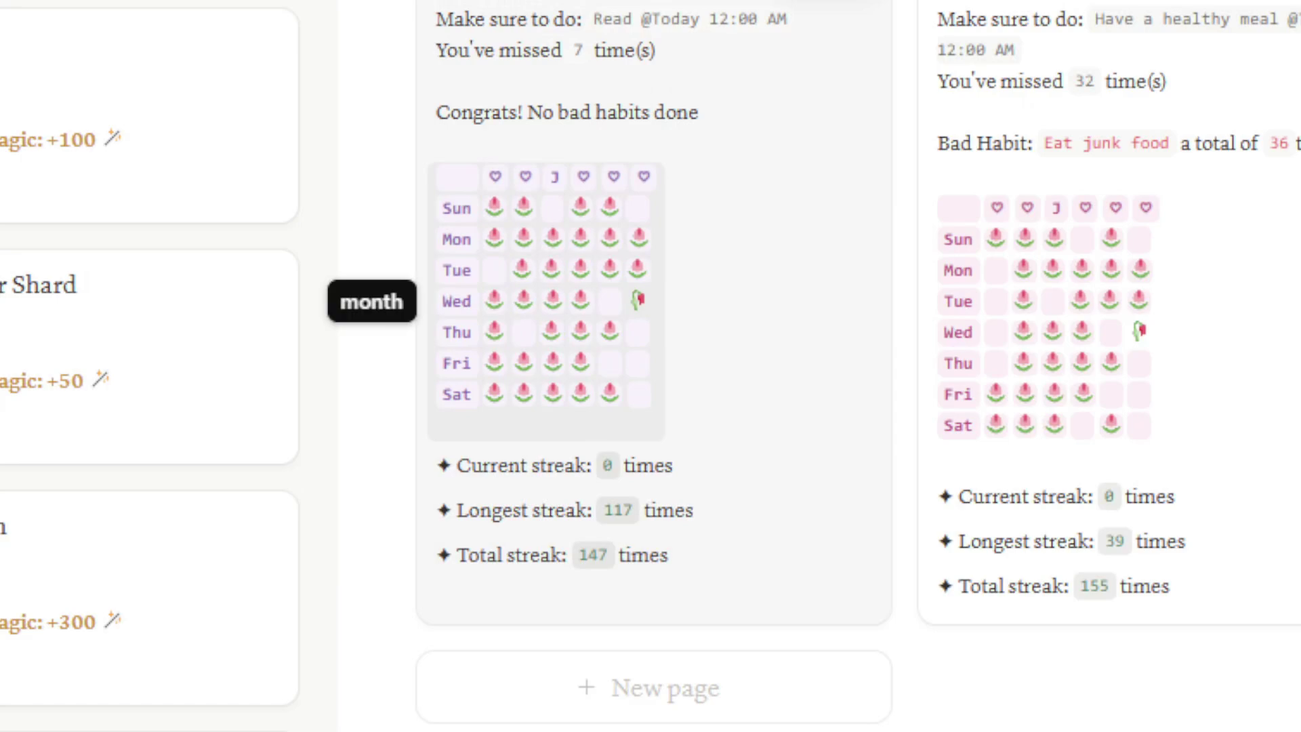
Browse the Inventory's Gear, Spells and Affinity views.
scroll(379, 309, down, 10)
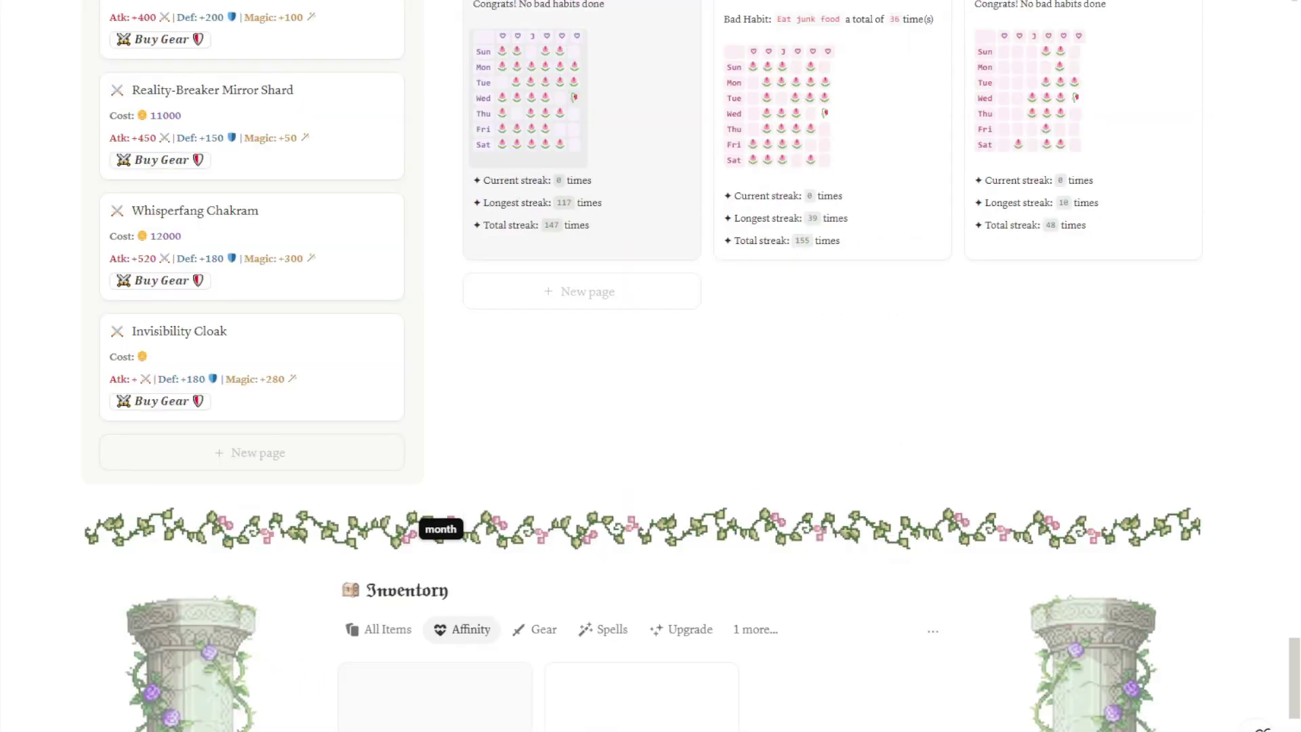
click(536, 343)
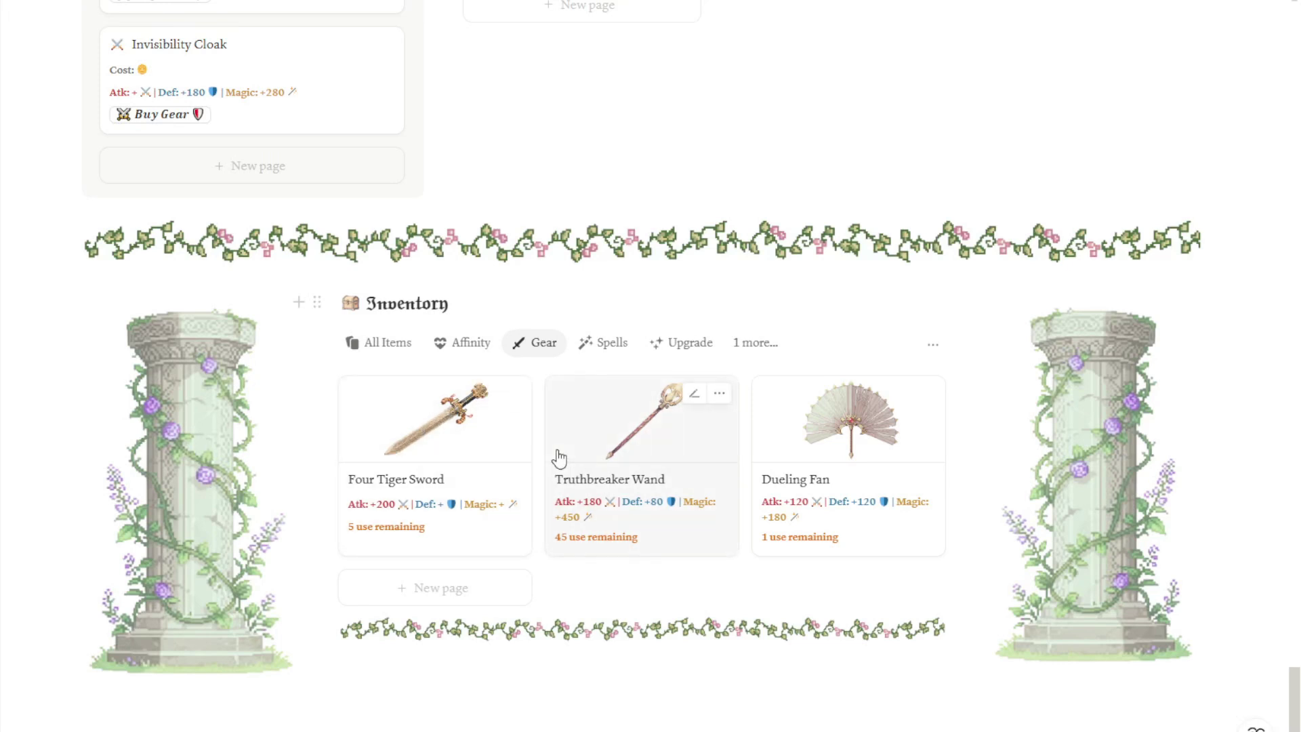
click(602, 343)
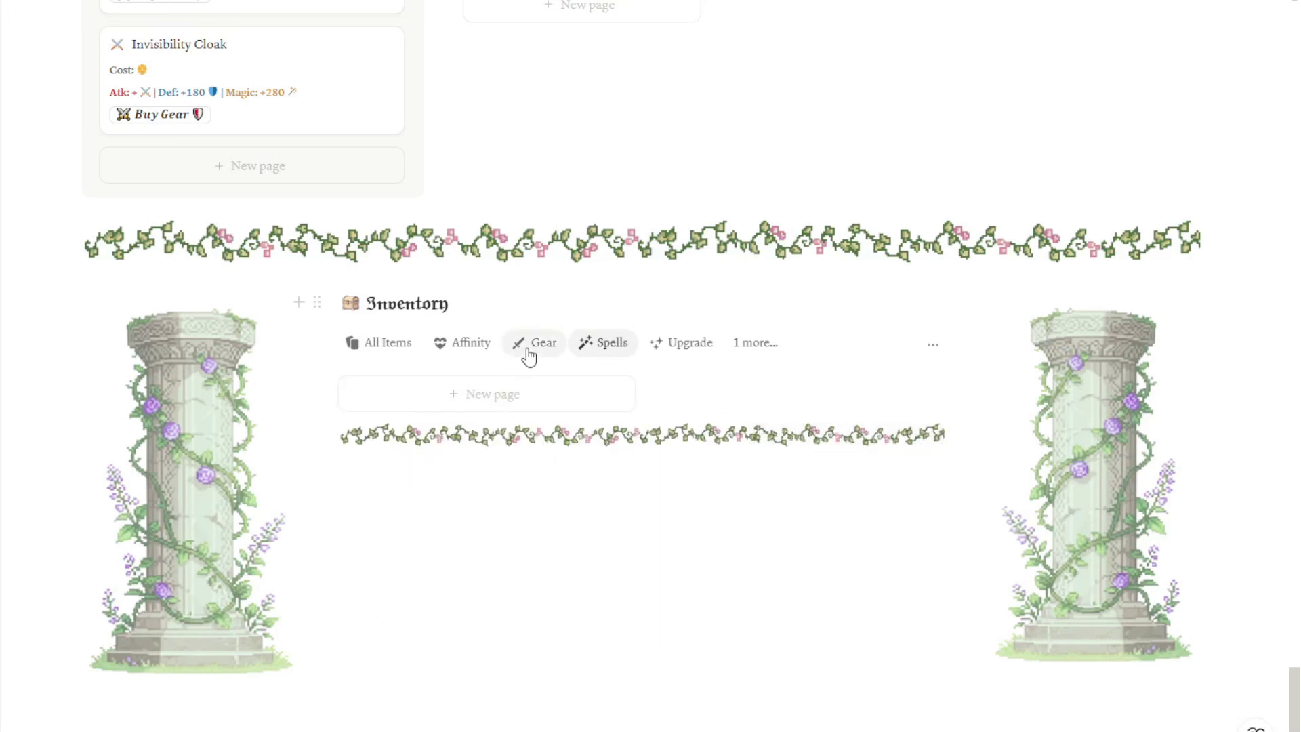
click(467, 342)
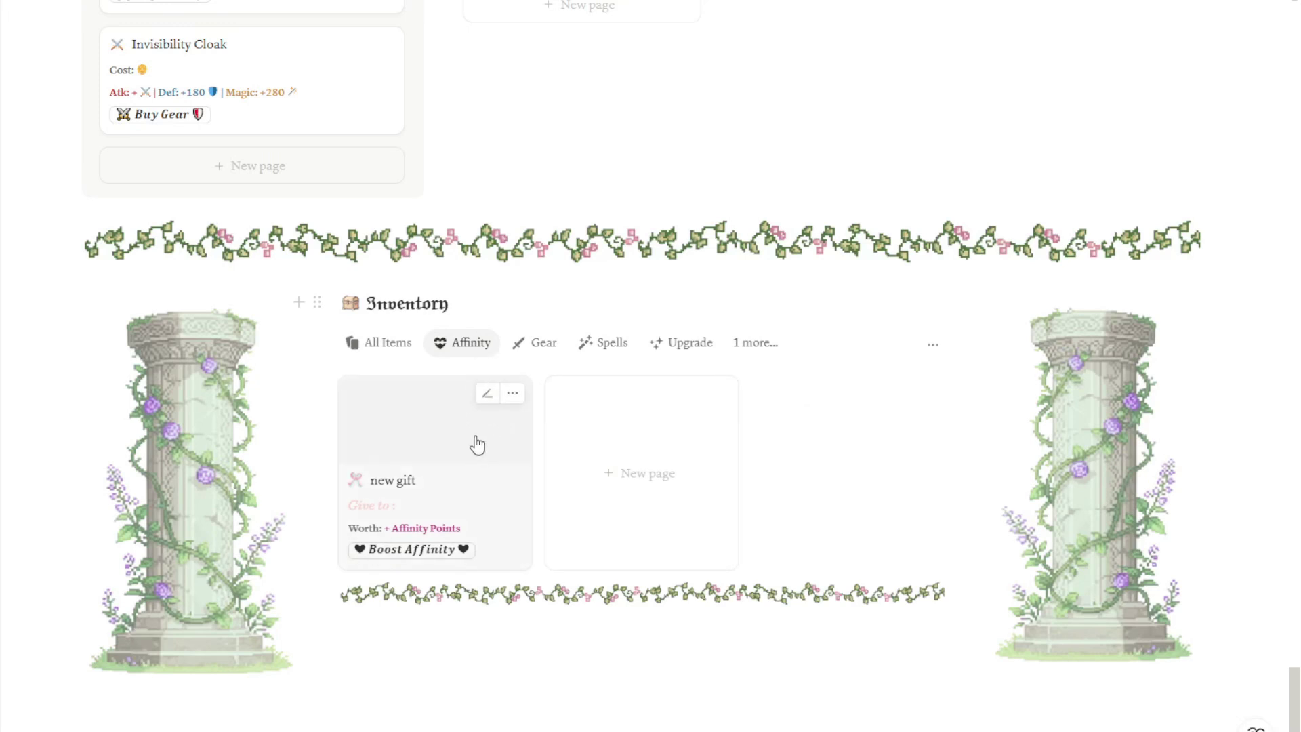
Open a new gift card's recipient picker without linking anyone, then return to the Gear items.
click(487, 398)
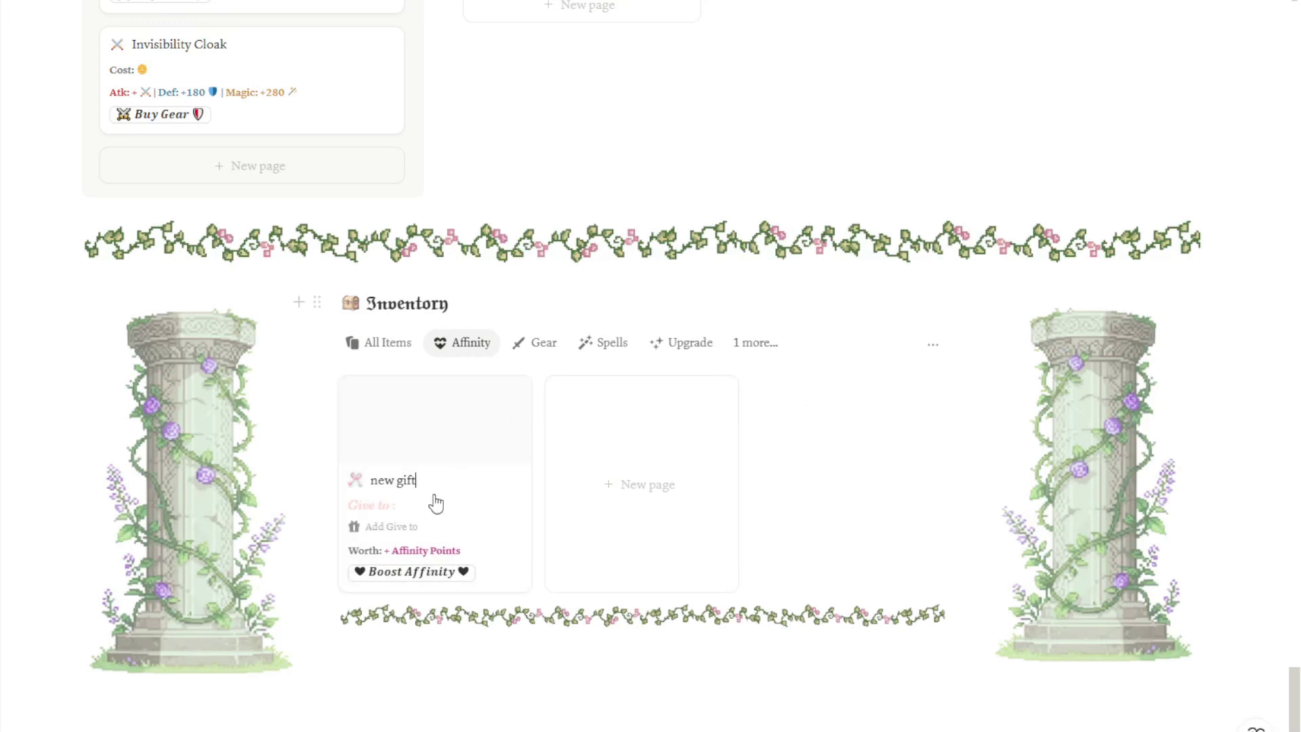
click(398, 527)
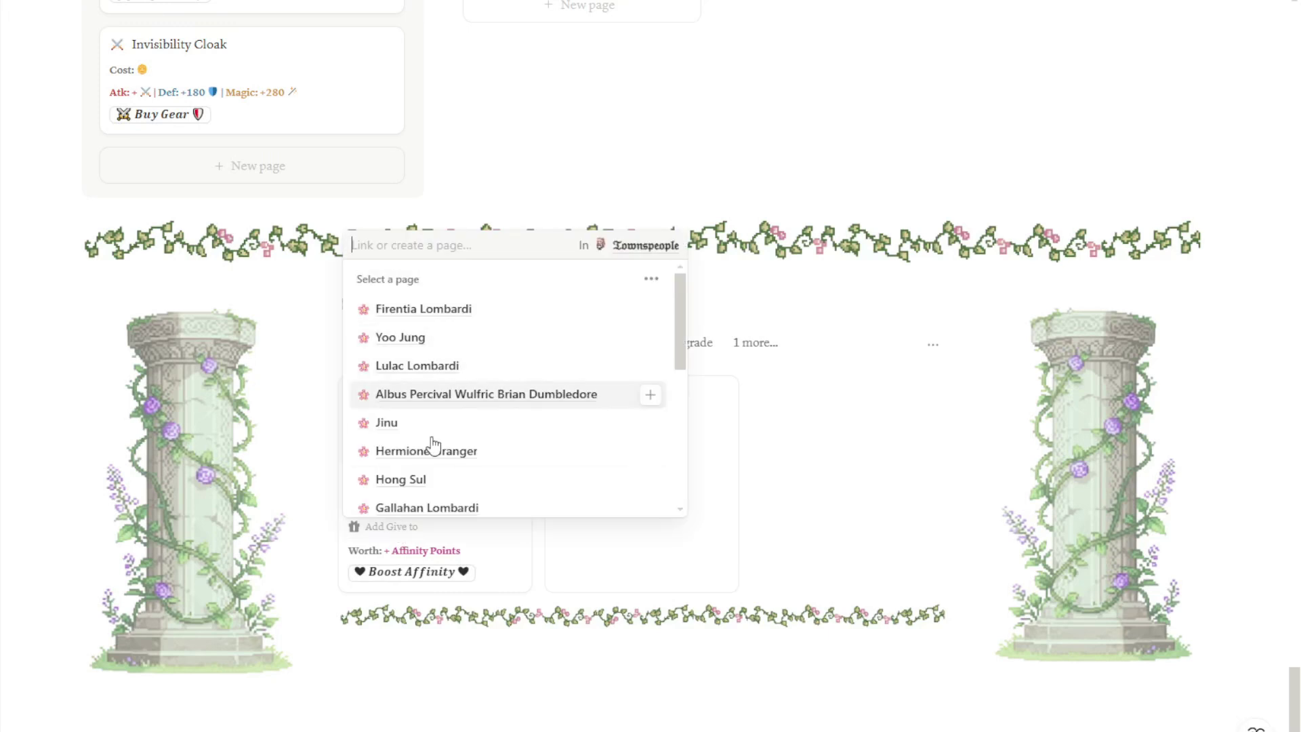
click(421, 531)
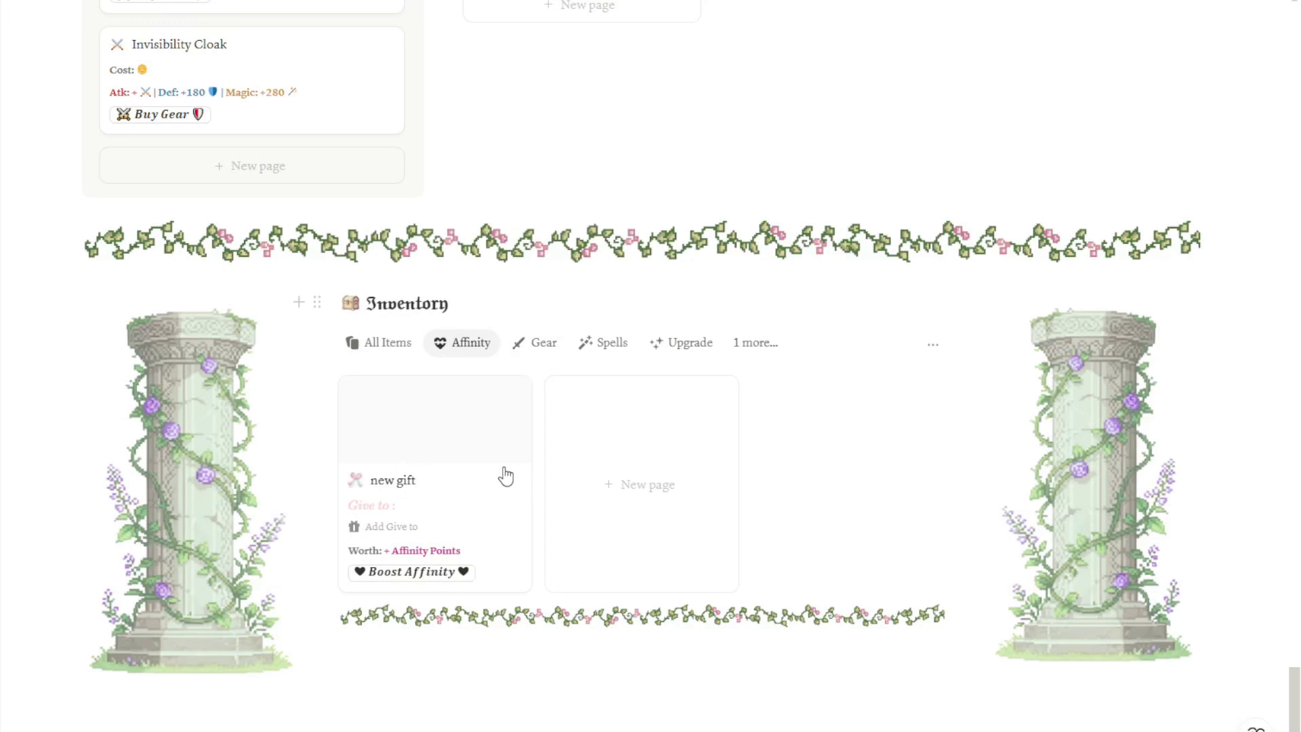
click(544, 342)
scroll(884, 573, down, 1)
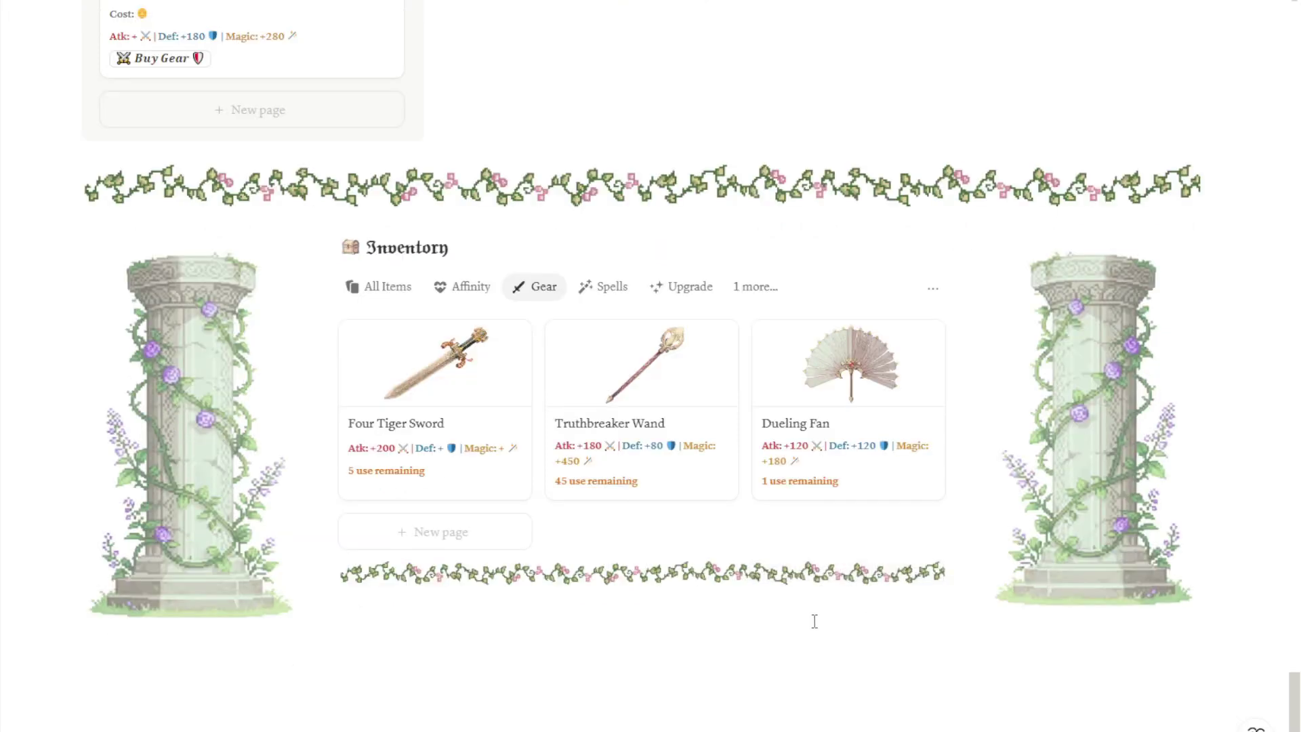
Scroll up past Quests Streak, Brain Dump, Townspeople and Stats to the fairy arch and Community Status cards.
scroll(816, 622, up, 8)
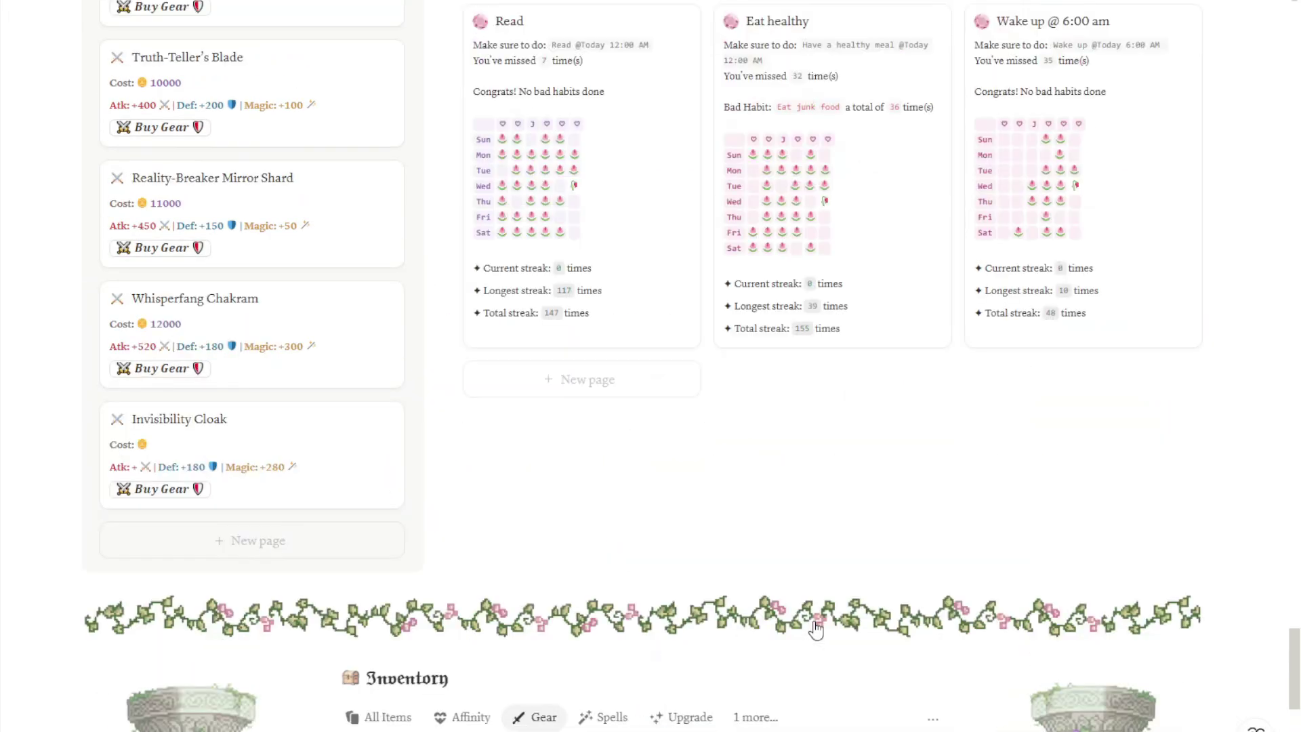
scroll(815, 622, up, 2)
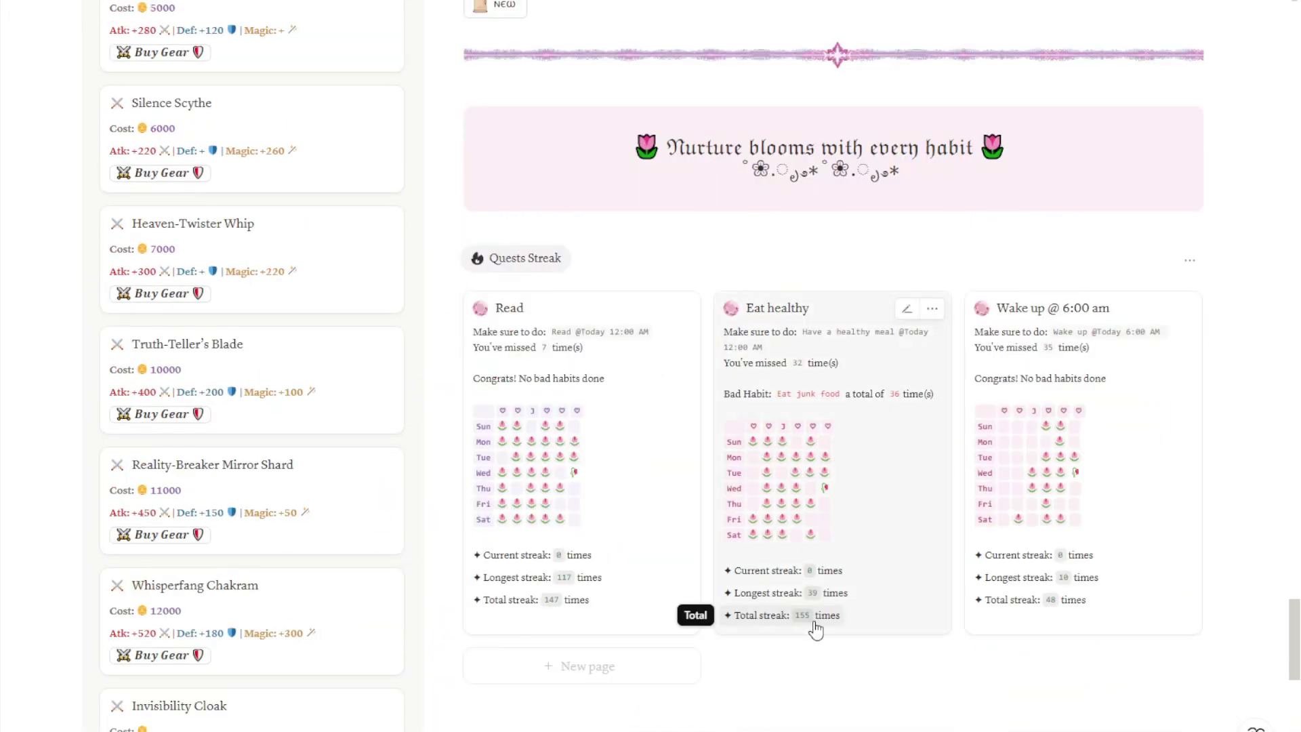
scroll(815, 629, up, 6)
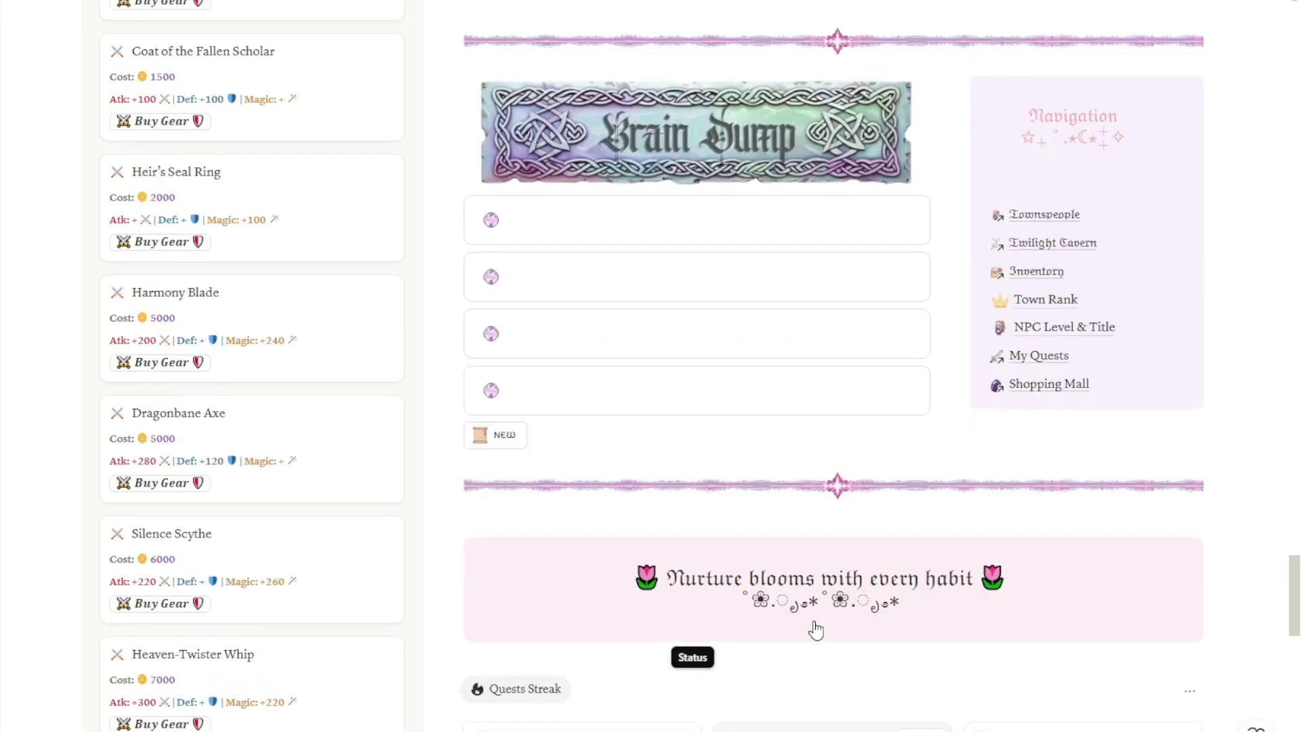
scroll(816, 629, up, 4)
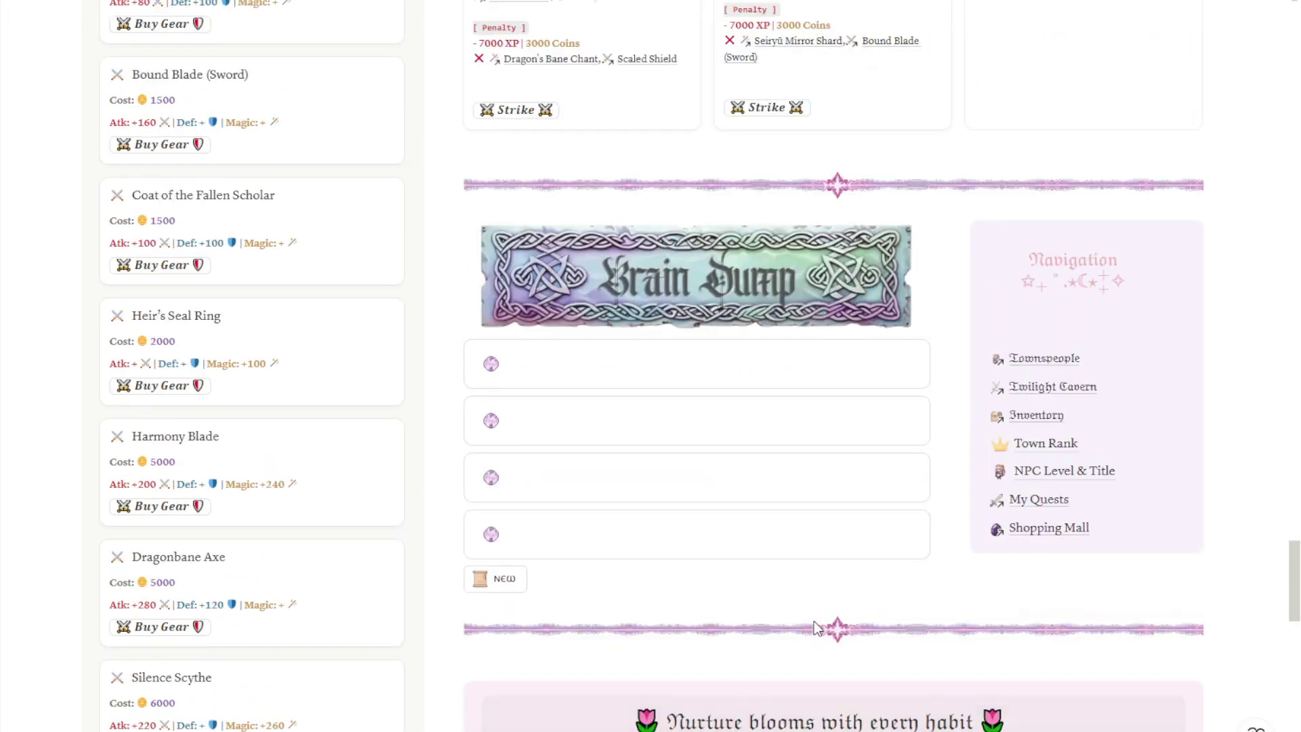
scroll(816, 622, up, 2)
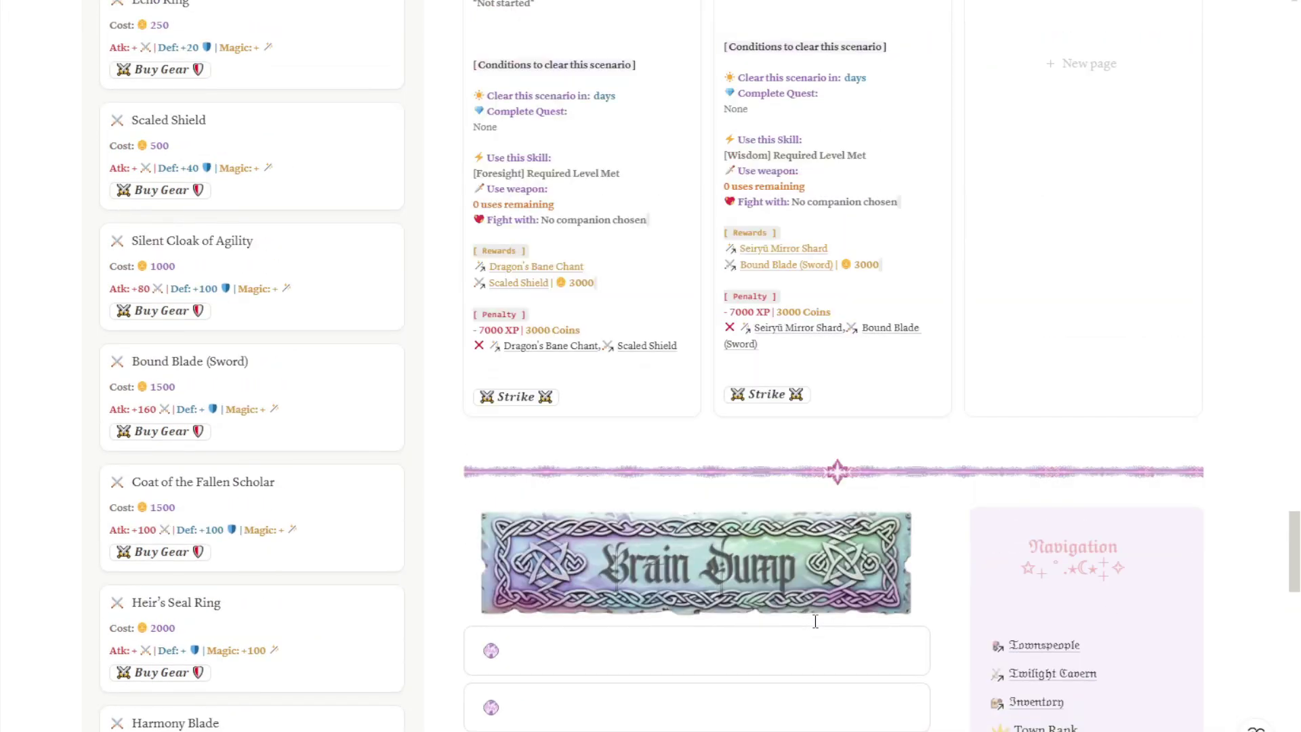
scroll(815, 621, up, 6)
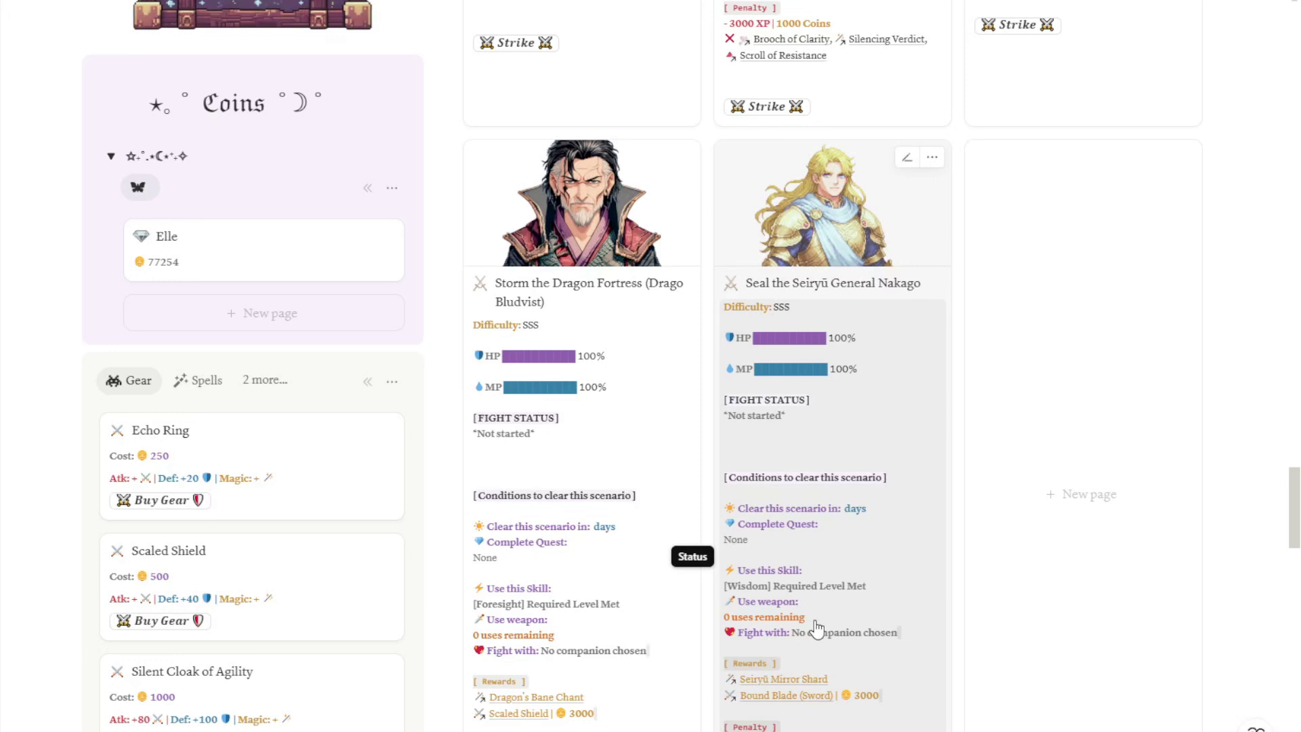
scroll(798, 599, up, 6)
scroll(797, 599, up, 20)
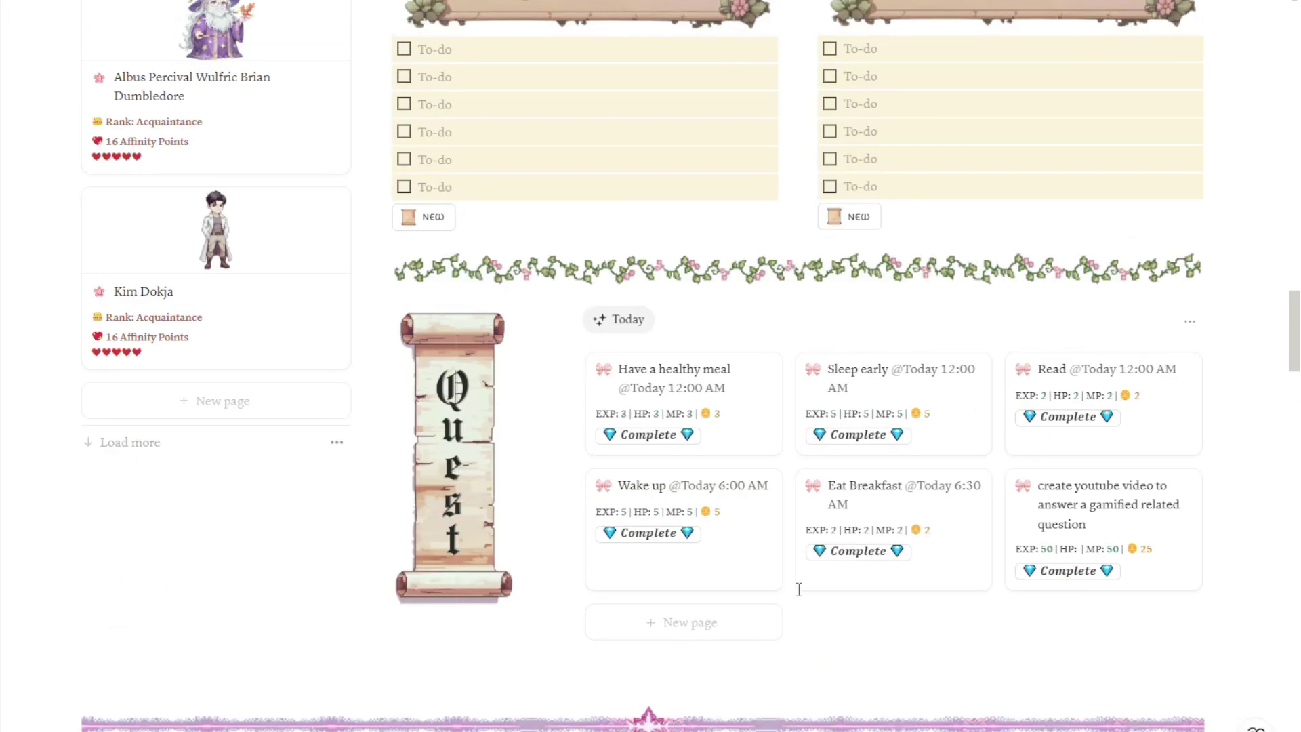
scroll(799, 589, up, 10)
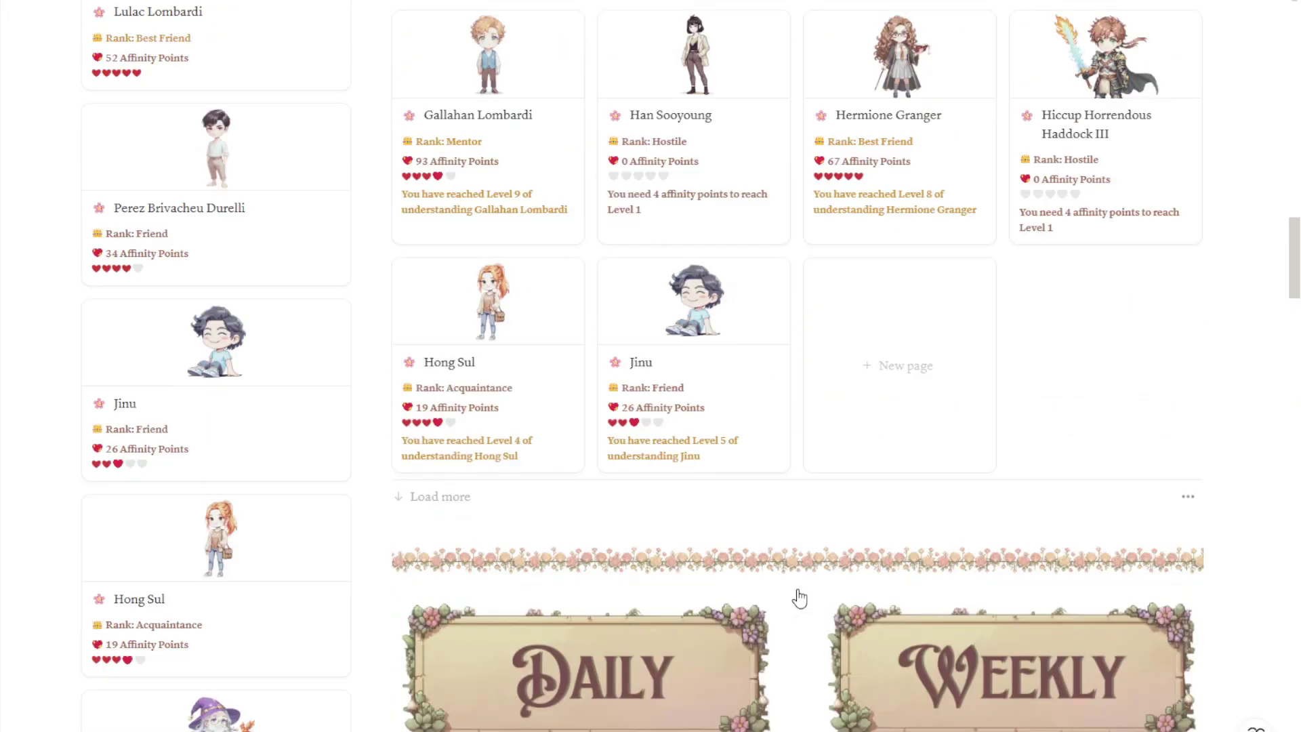
scroll(784, 580, up, 2)
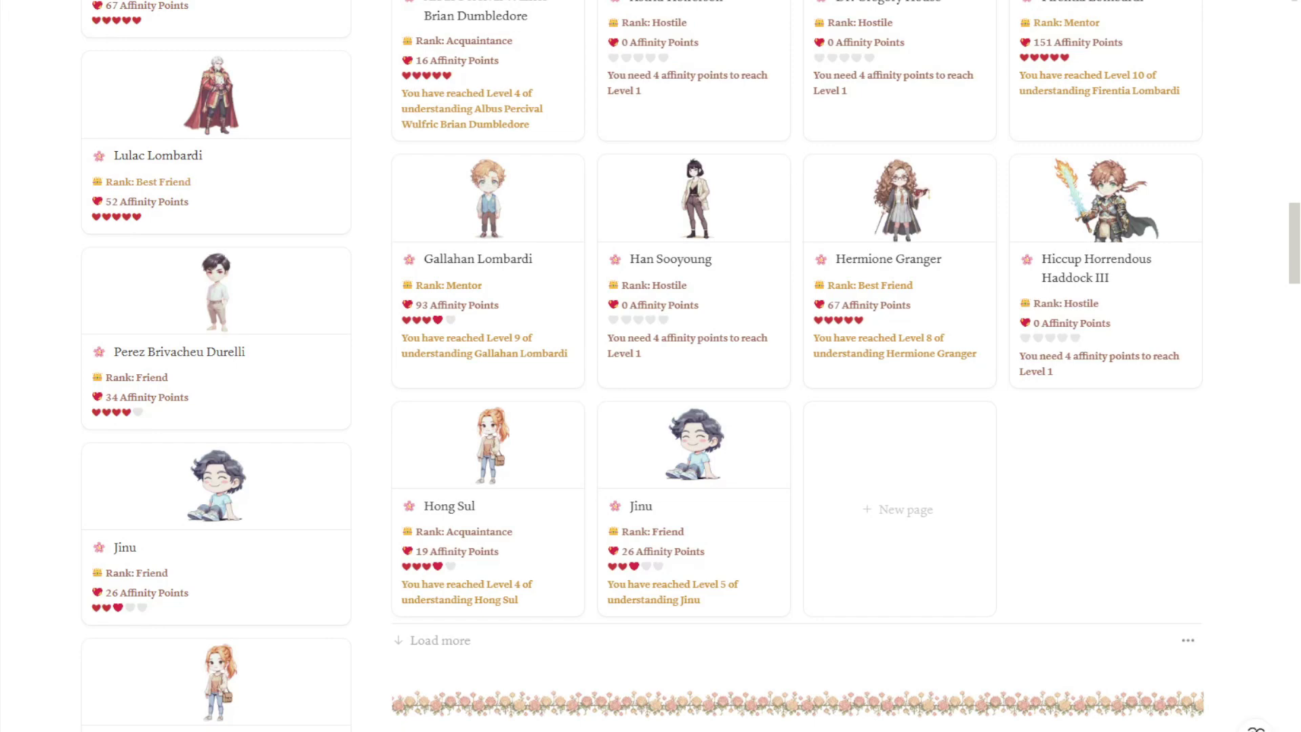
scroll(784, 435, up, 10)
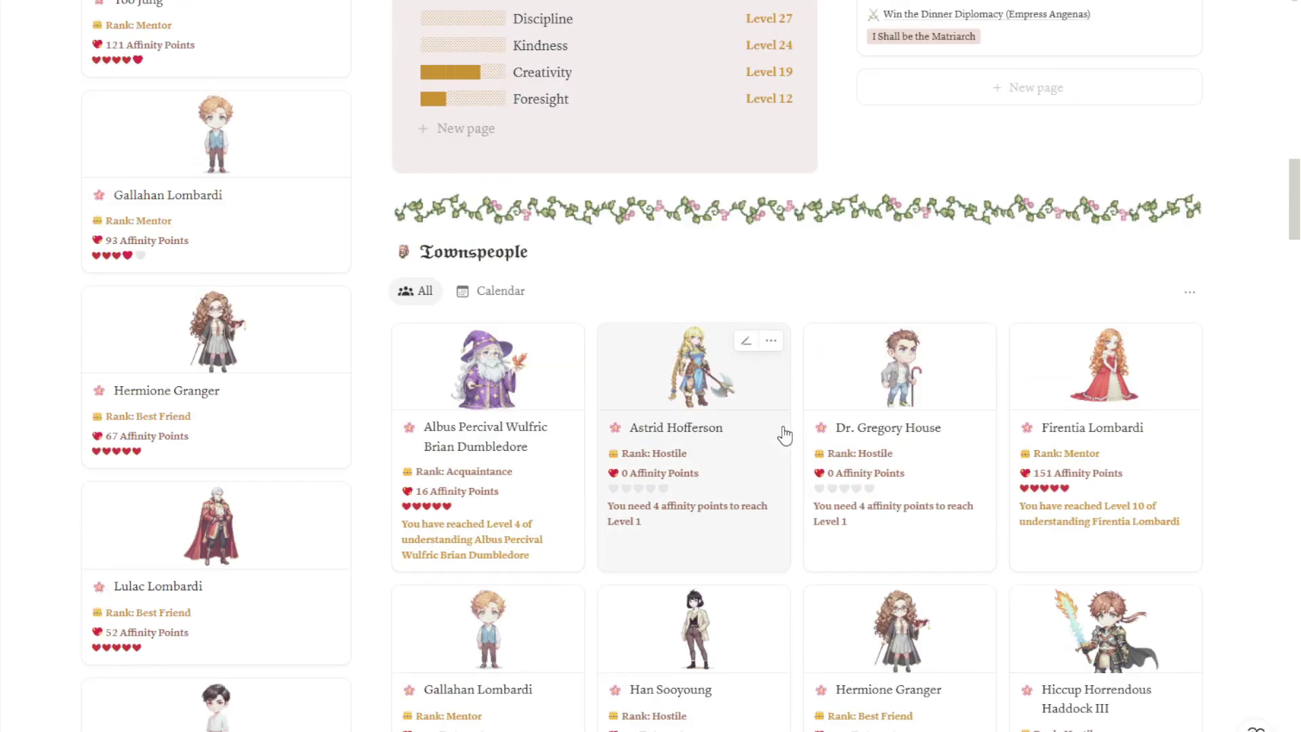
scroll(781, 436, up, 10)
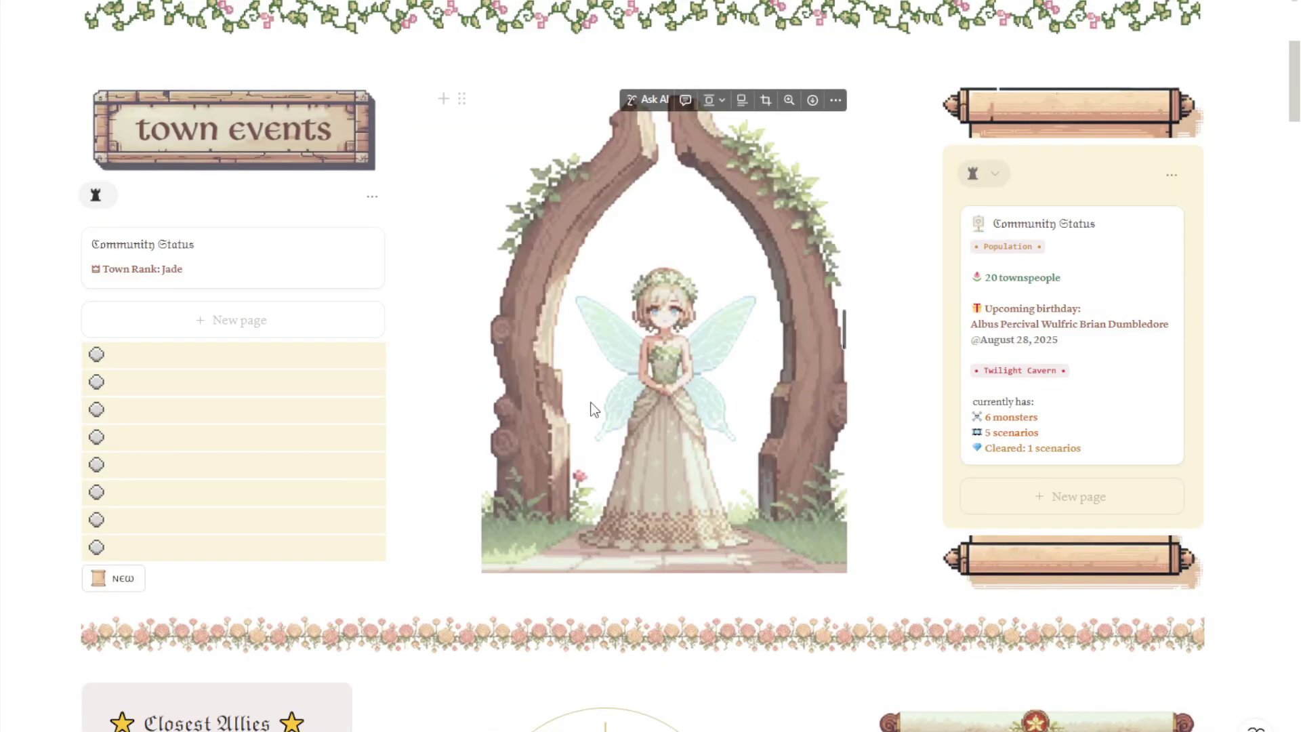
Open Community Status in side peek and collapse, then re-expand, its Update as needed group.
click(1141, 302)
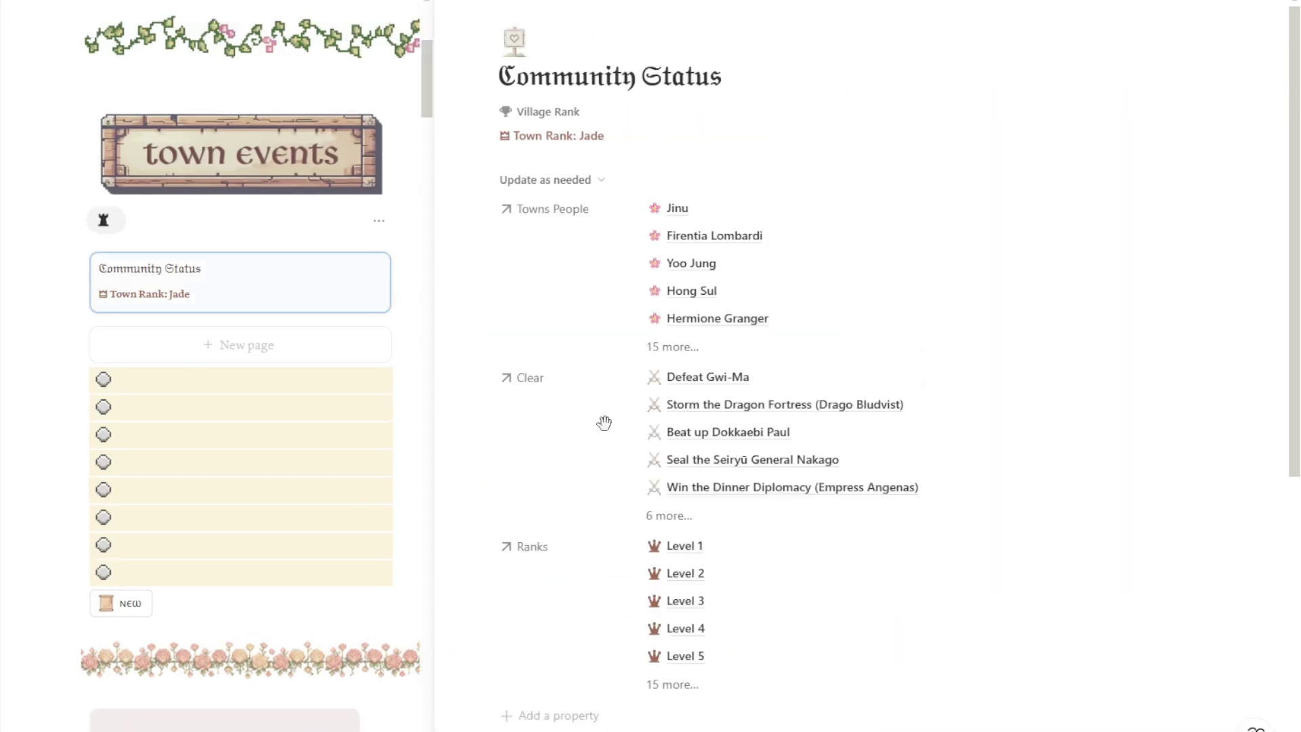
click(561, 189)
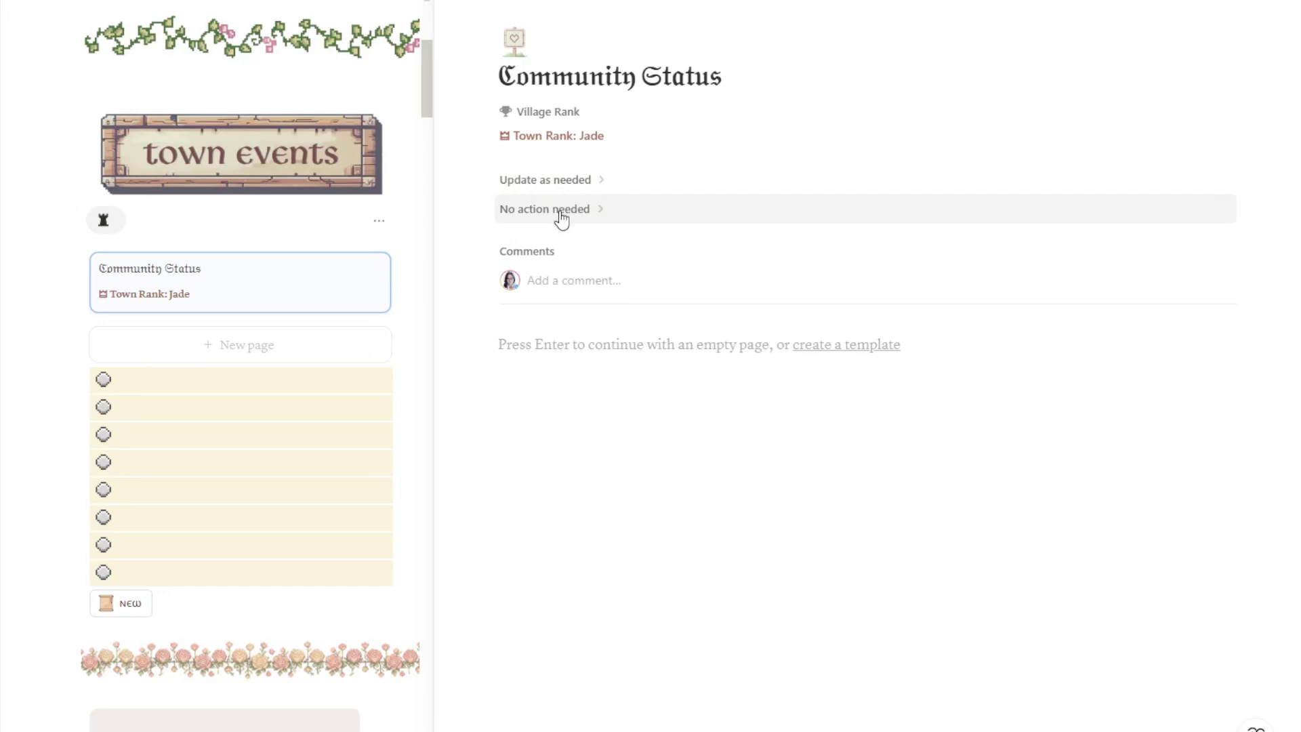
click(546, 181)
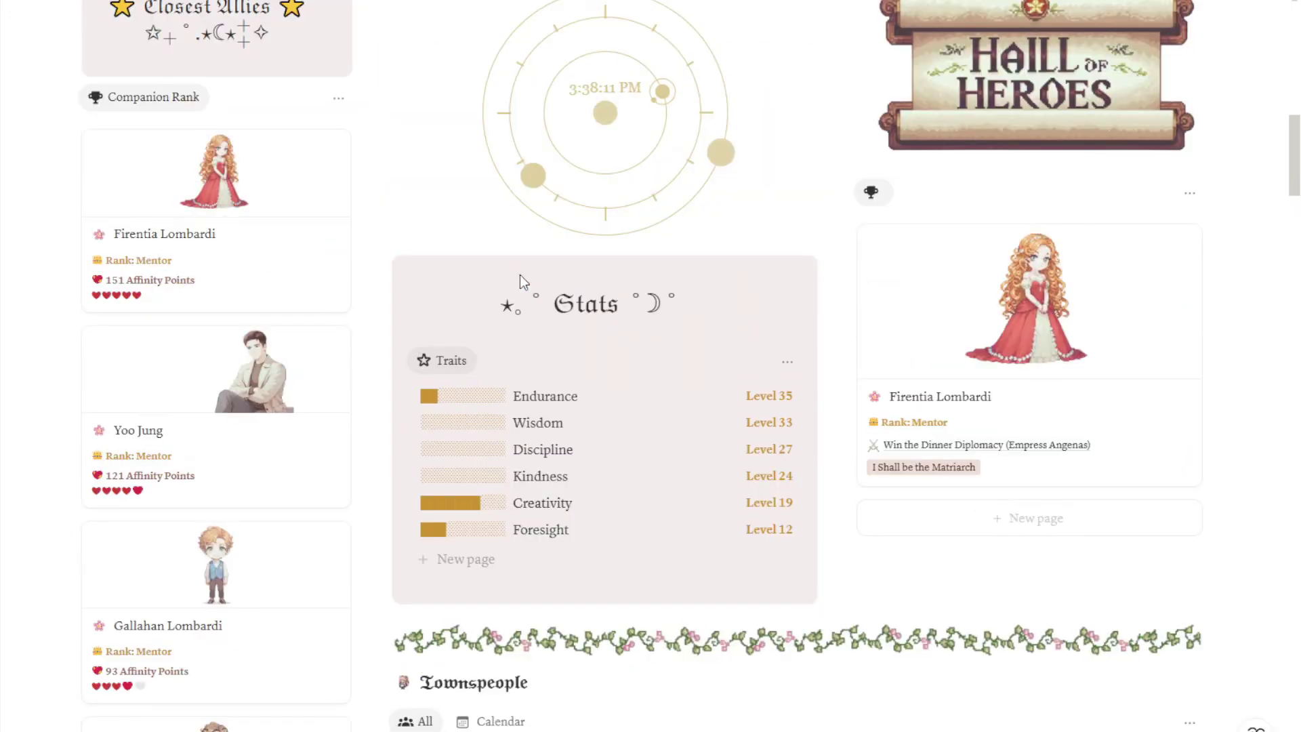
click(231, 192)
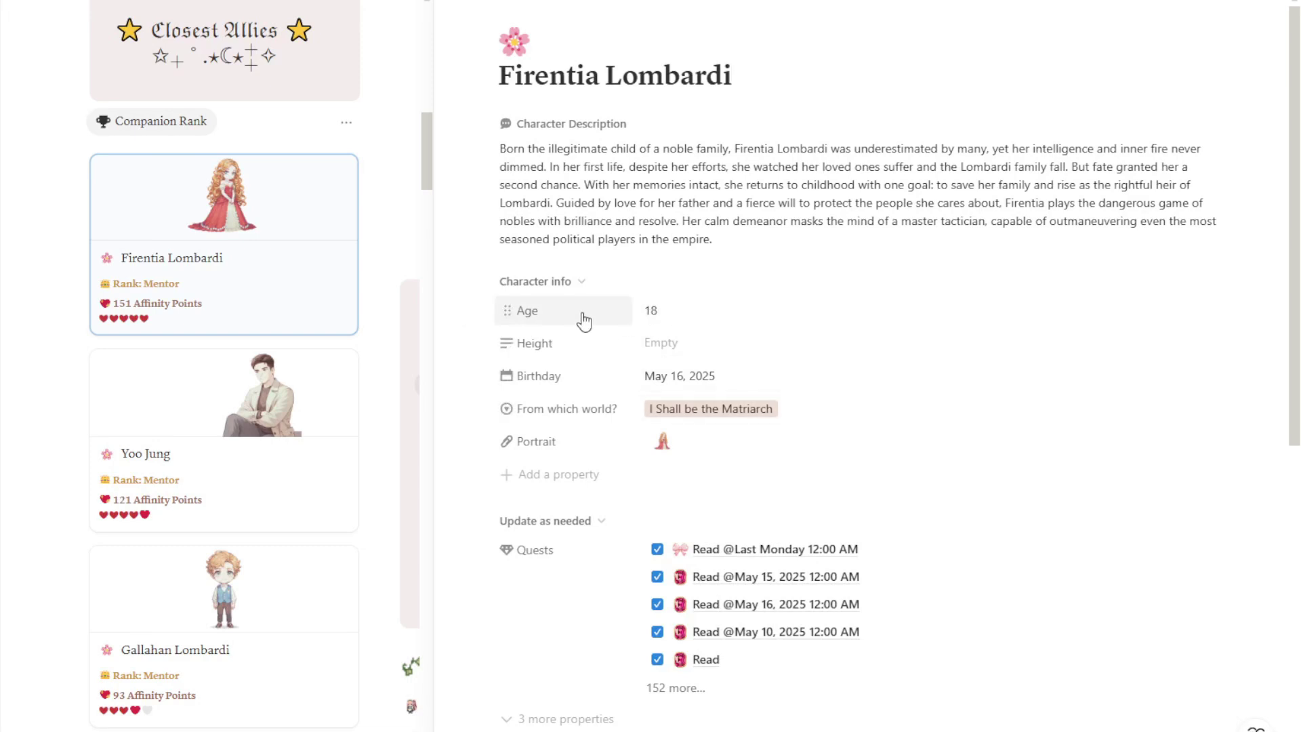
click(705, 409)
click(558, 414)
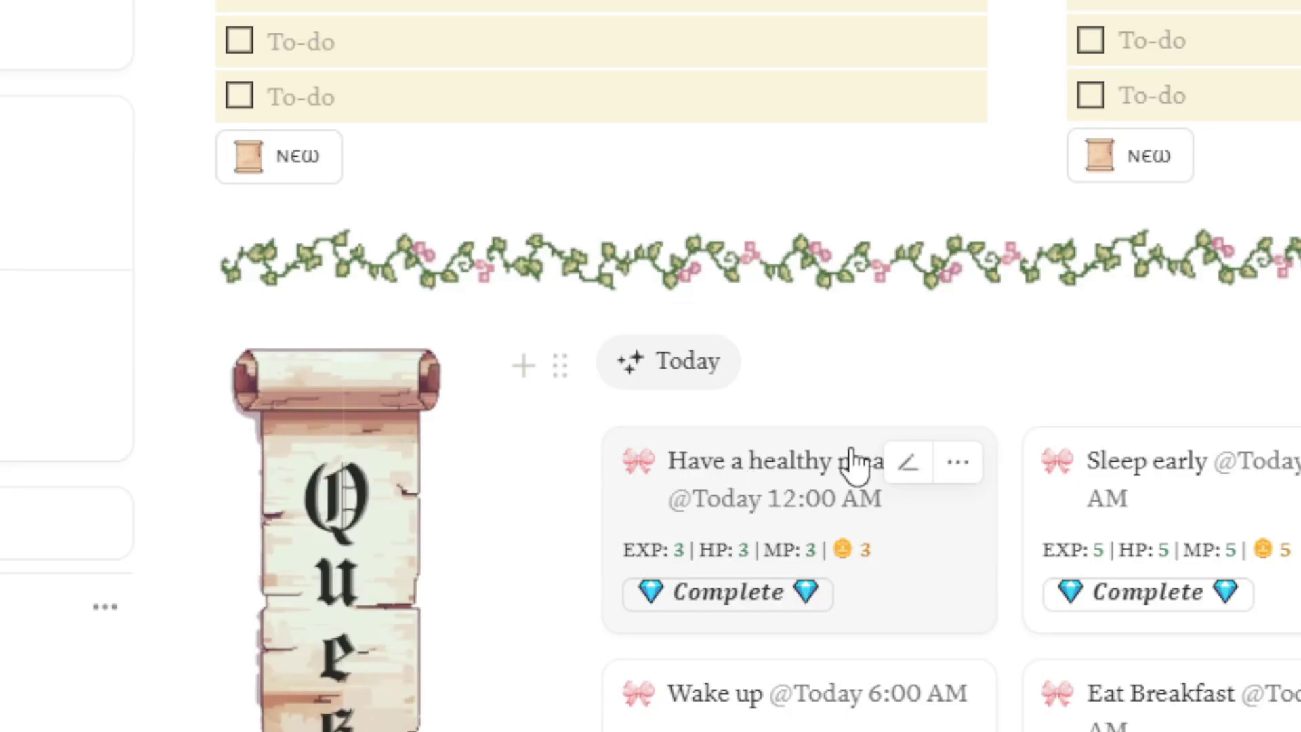
Inspect the Have a healthy meal quest's tag options, keep the Home tag, then close the quest.
click(857, 458)
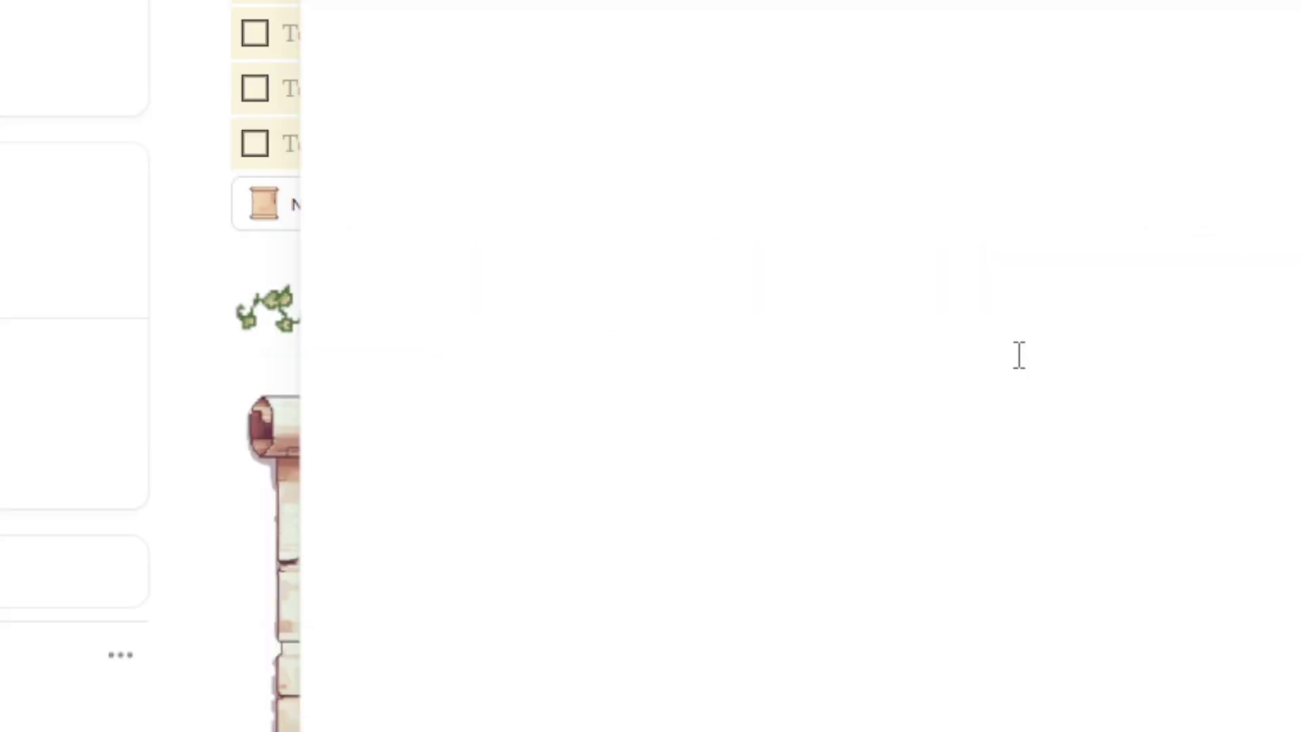
scroll(1016, 372, down, 4)
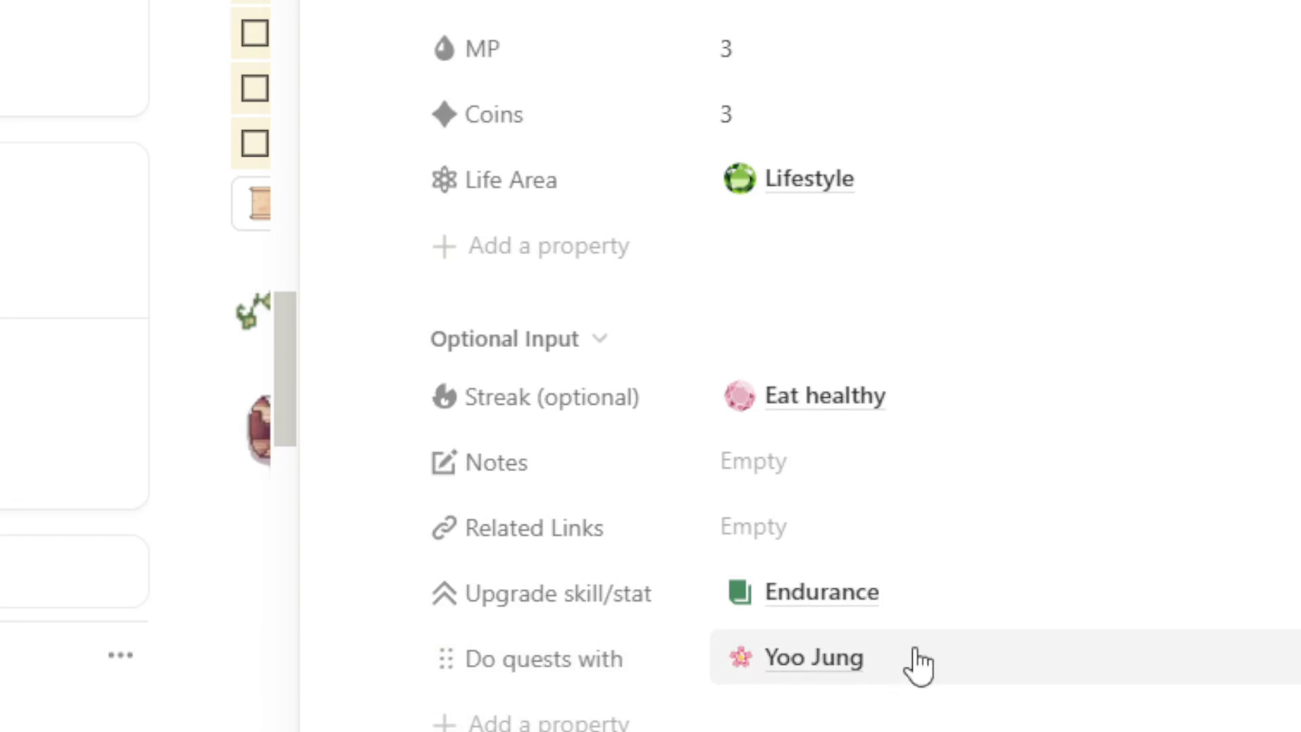
scroll(919, 668, down, 8)
click(898, 501)
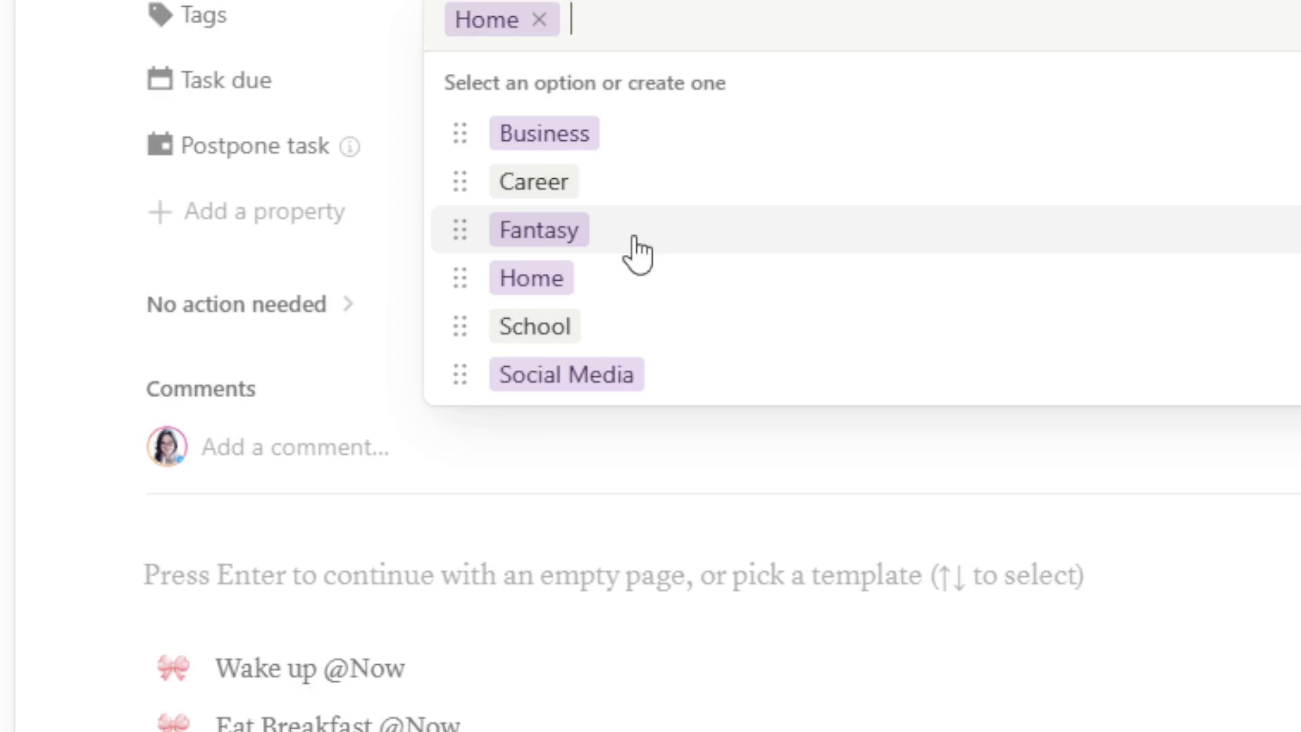
click(290, 20)
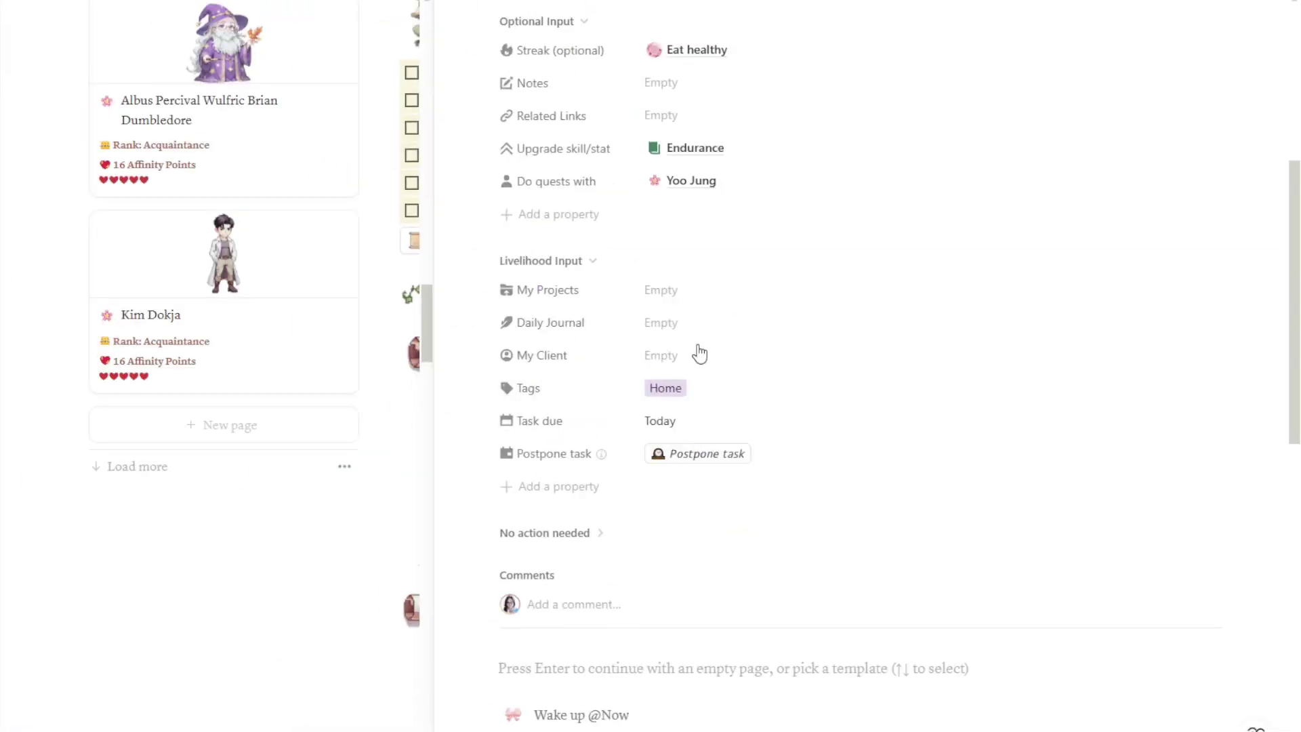
key(Escape)
scroll(617, 272, down, 6)
Scroll to the Scenarios cards showing Win the Dinner Diplomacy cleared after 10080 damage.
scroll(616, 272, down, 2)
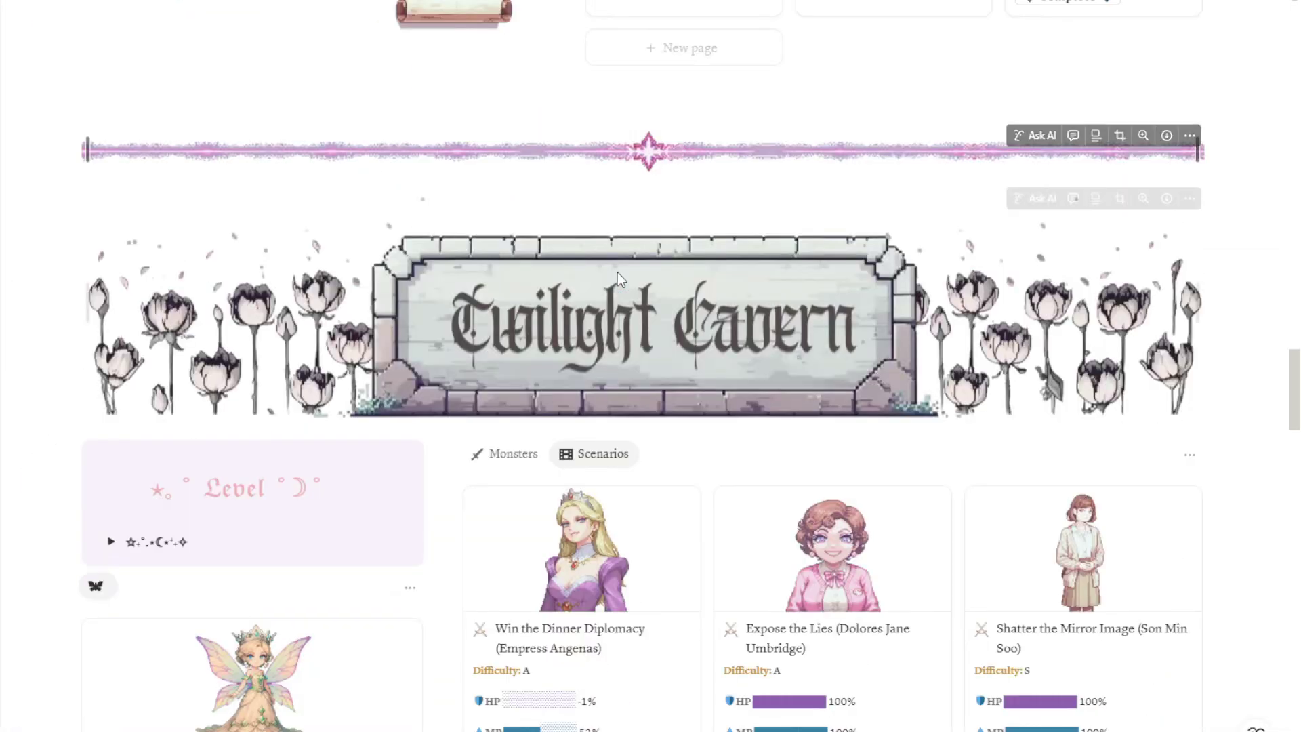
scroll(616, 272, down, 2)
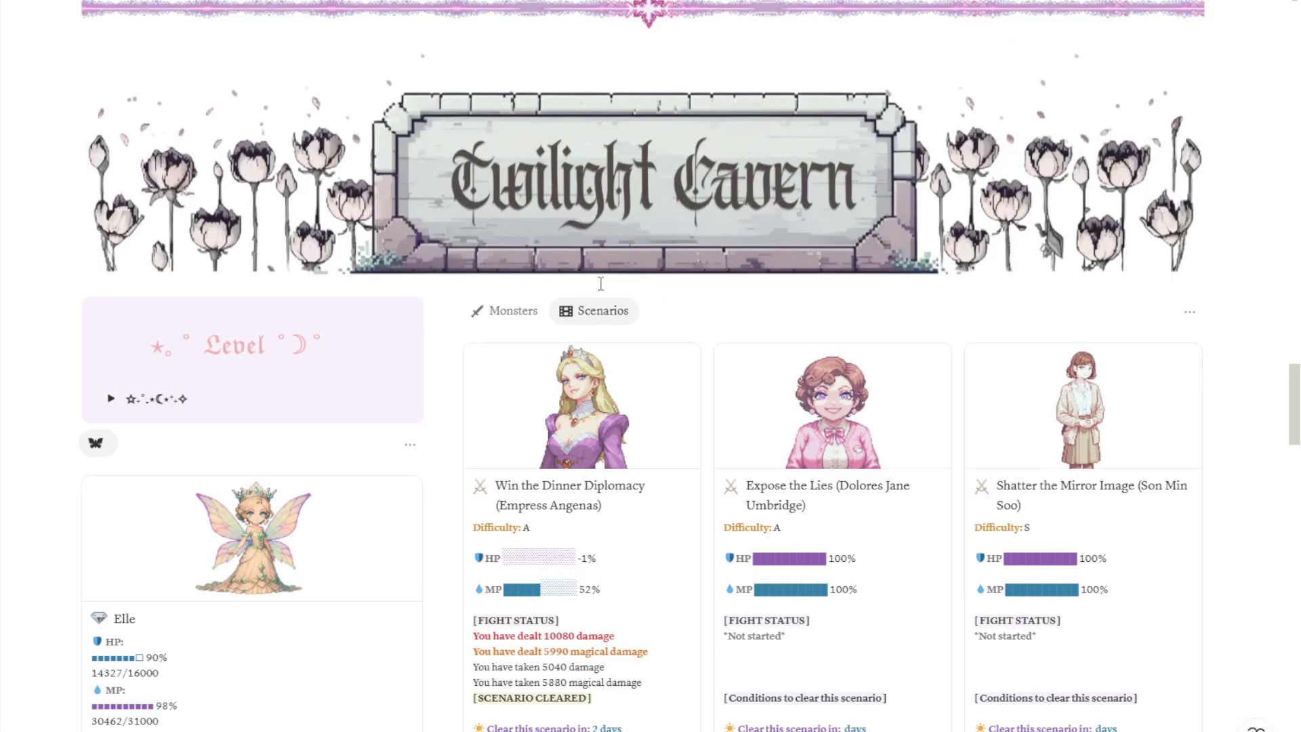
scroll(600, 283, down, 5)
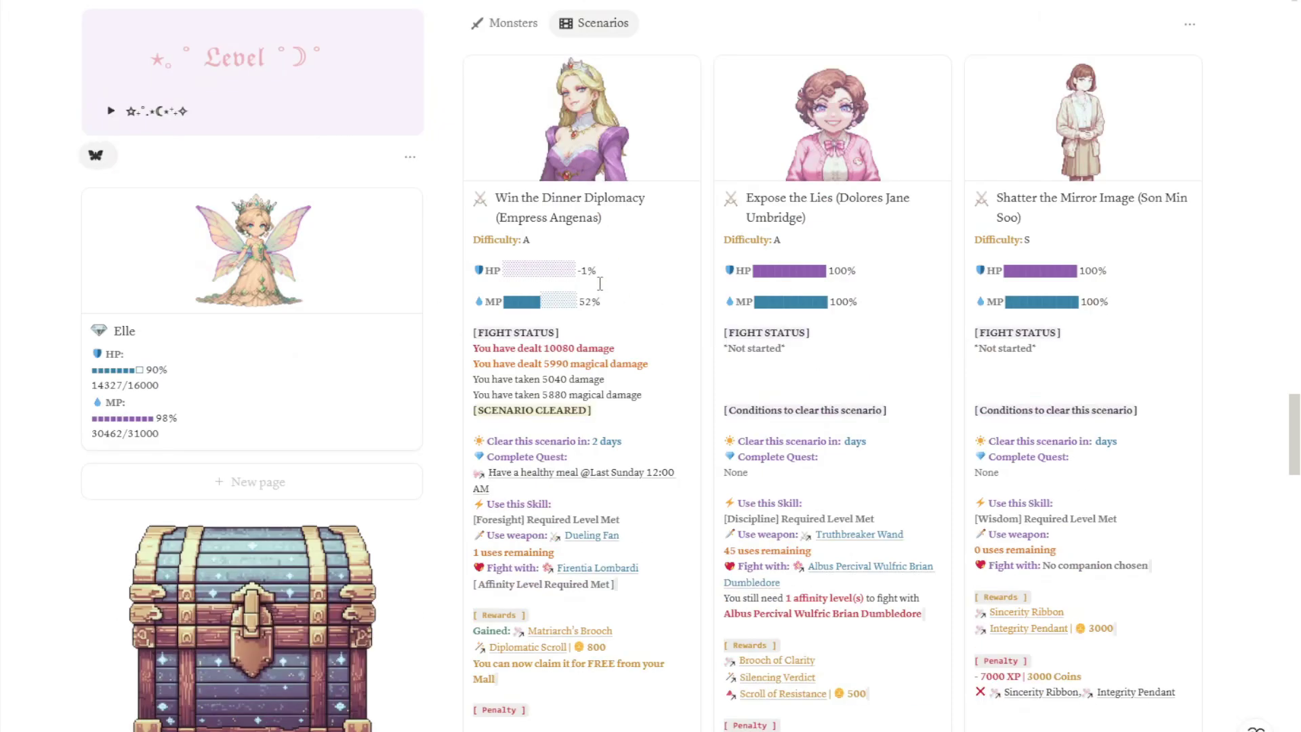
scroll(600, 284, up, 3)
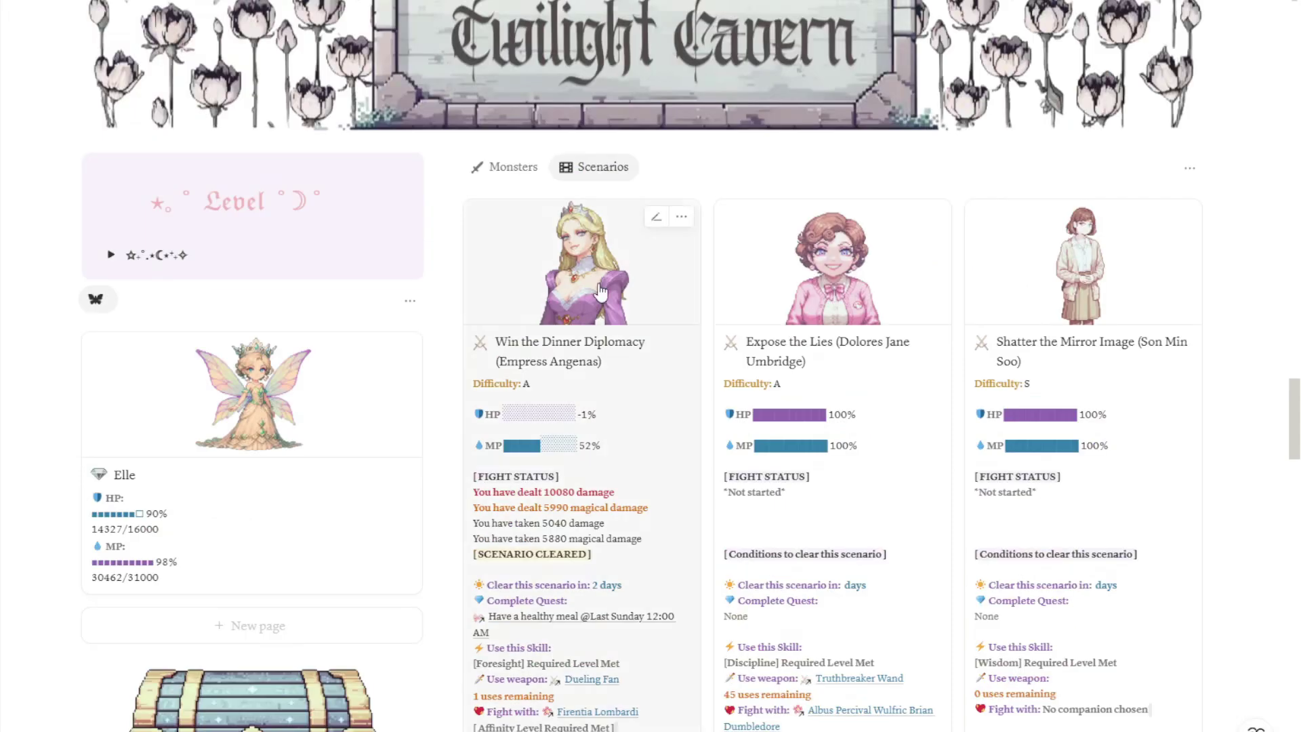
Open the Win the Dinner Diplomacy scenario page and collapse all its property sections.
click(672, 358)
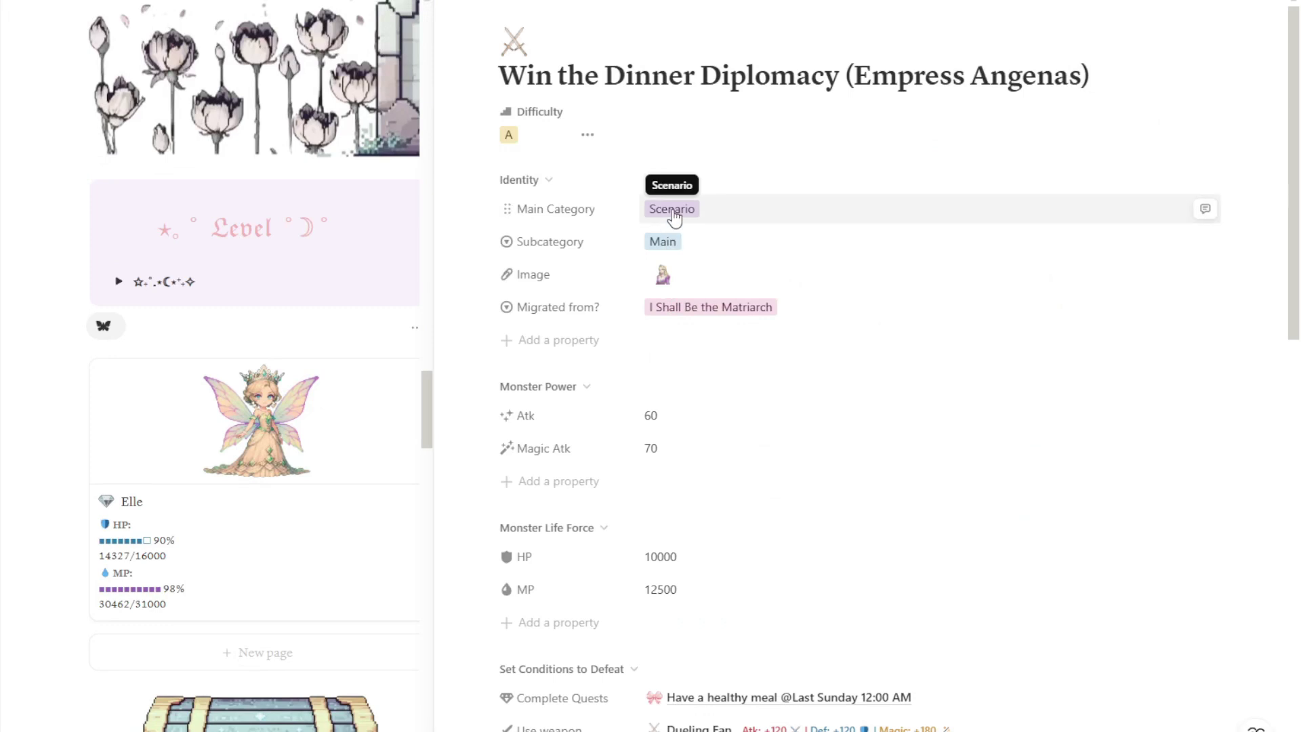
click(517, 180)
click(534, 210)
click(540, 240)
click(542, 268)
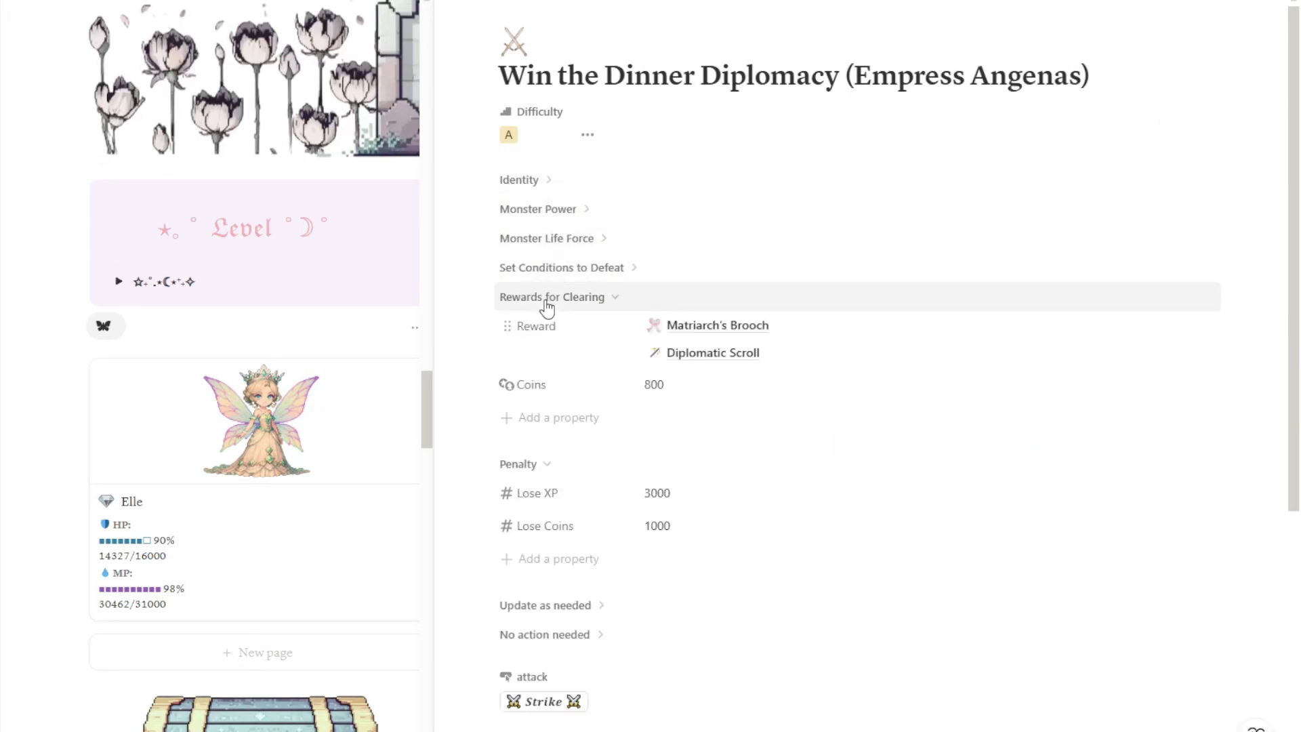
click(542, 298)
click(536, 328)
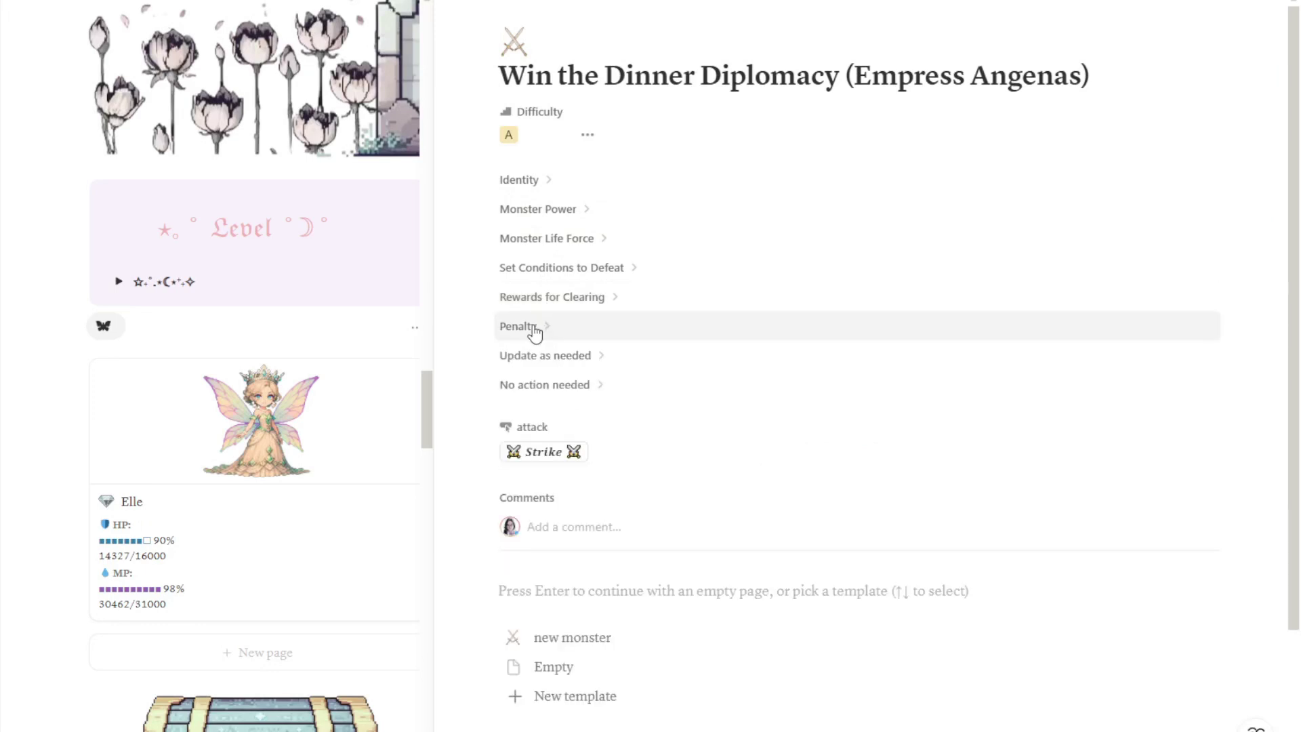
Check Identity's Main Category (Scenario) and Subcategory (Main), then reveal Monster Power's Atk 60 and Magic Atk 70.
click(536, 178)
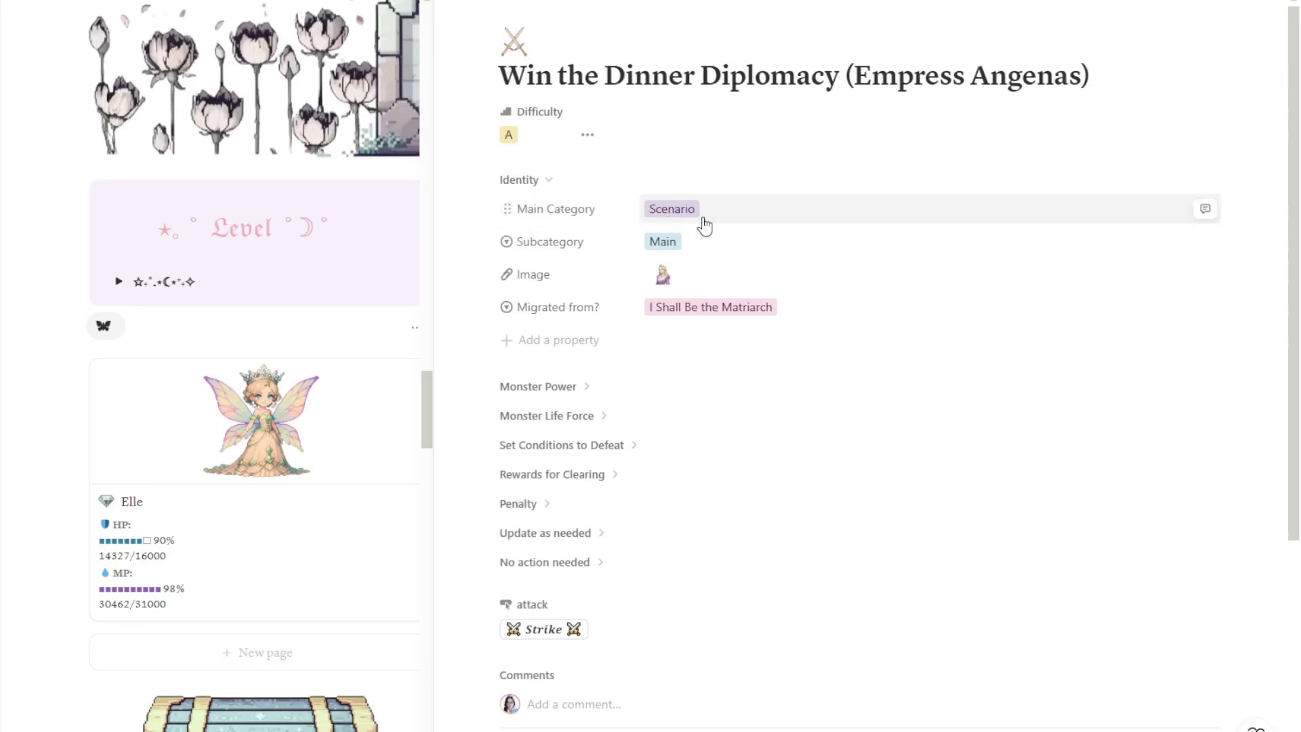
click(710, 218)
click(580, 246)
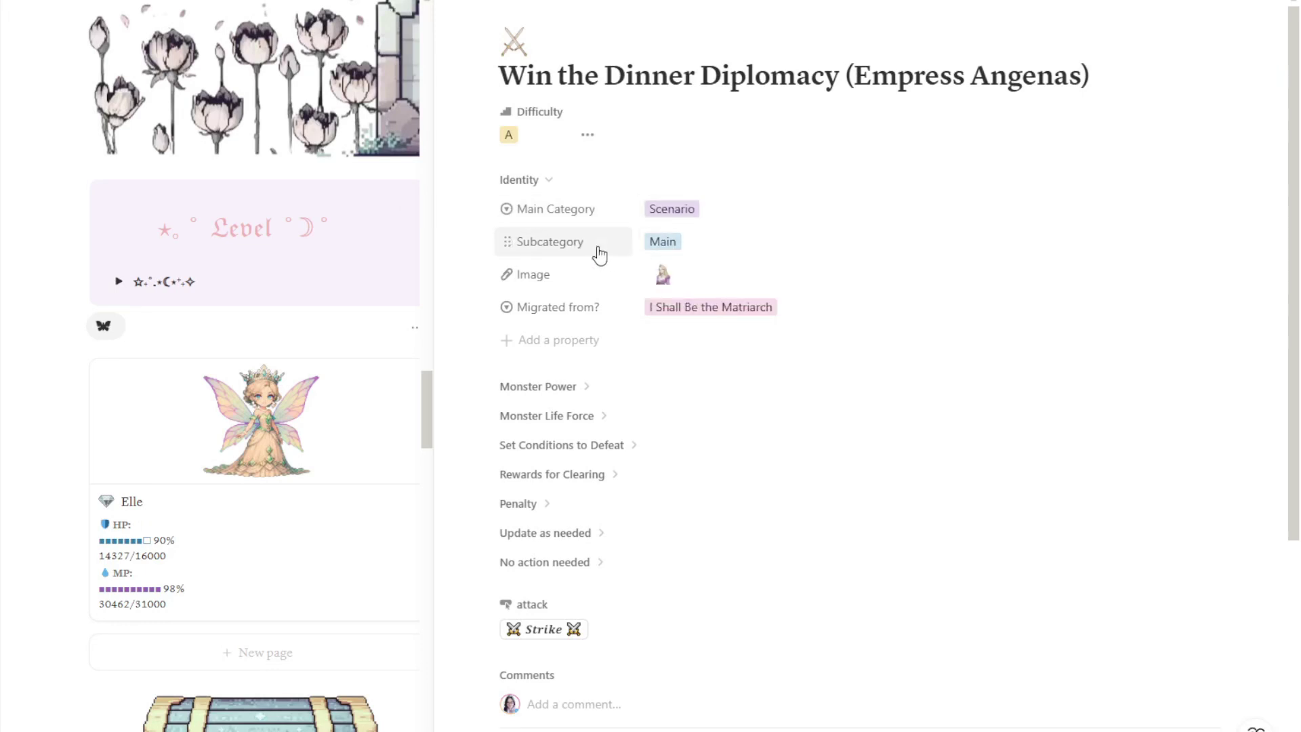
click(698, 247)
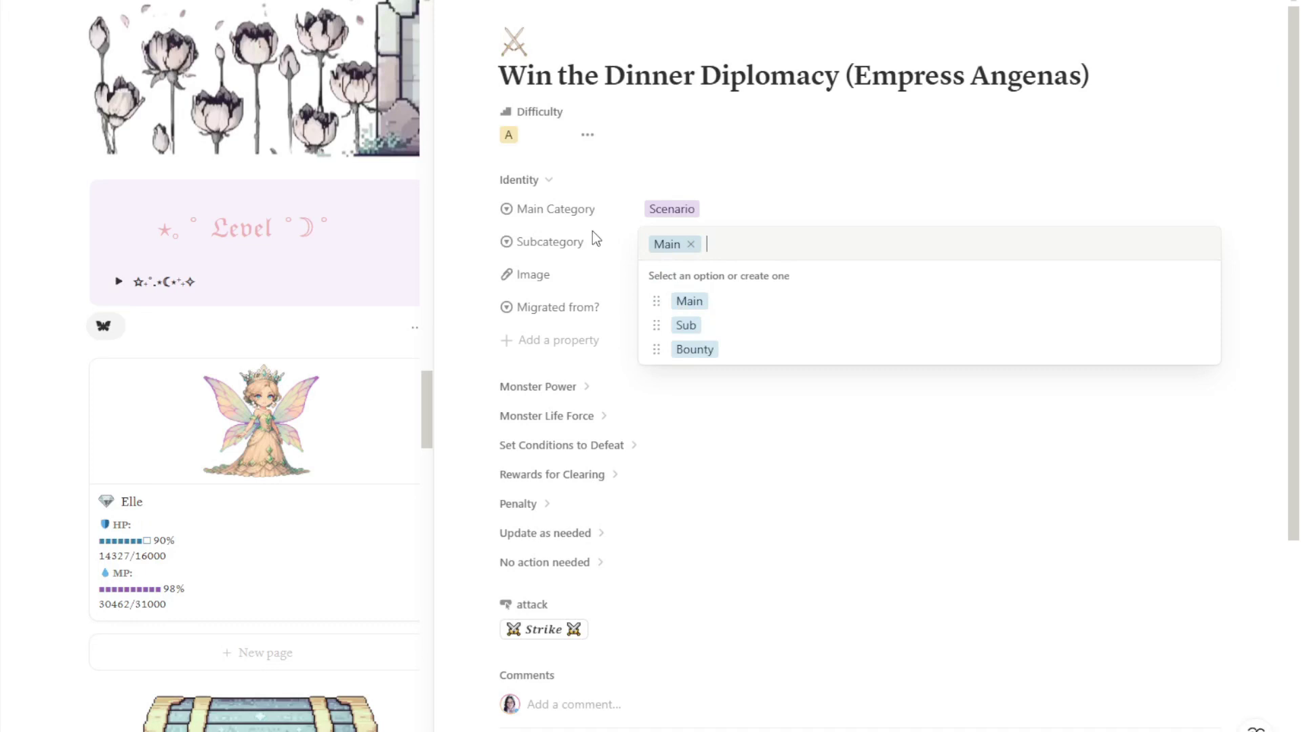
click(593, 232)
click(520, 179)
click(649, 220)
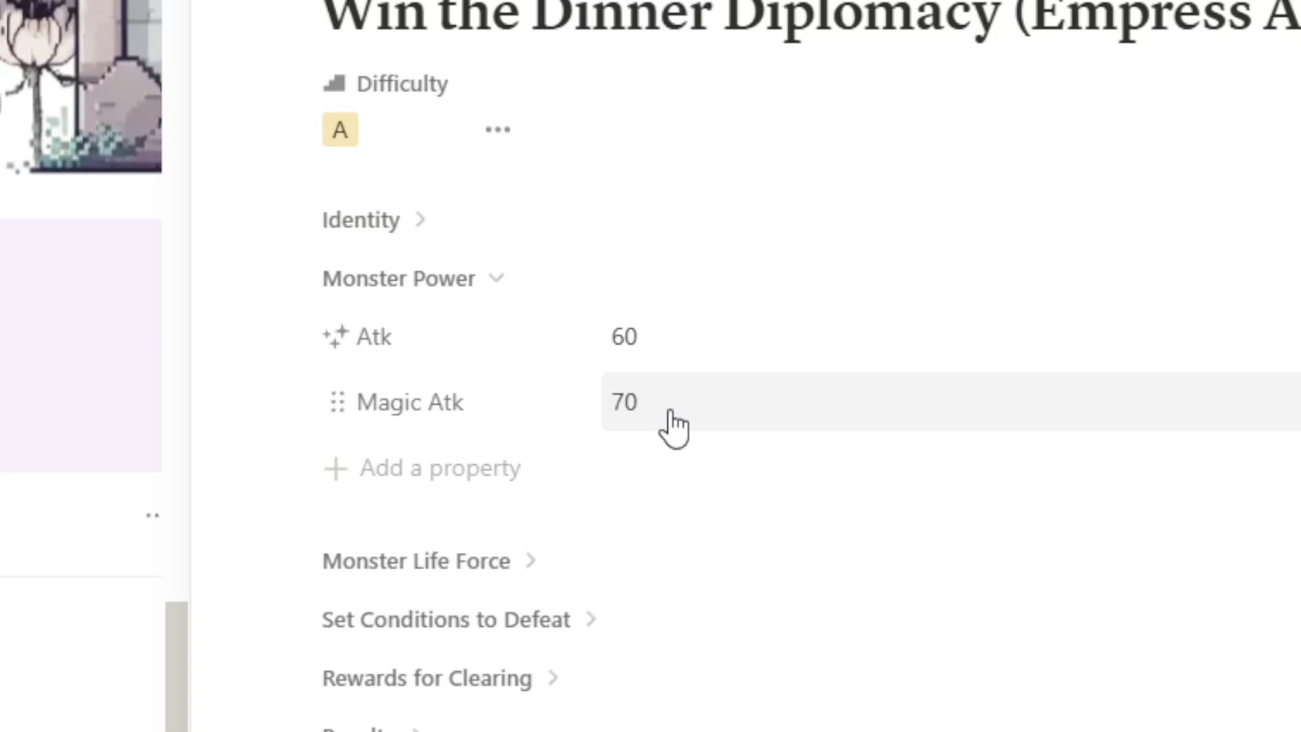
Pass Monster Power and Monster Life Force to show the Dueling Fan, Foresight level 12 defeat conditions.
click(453, 286)
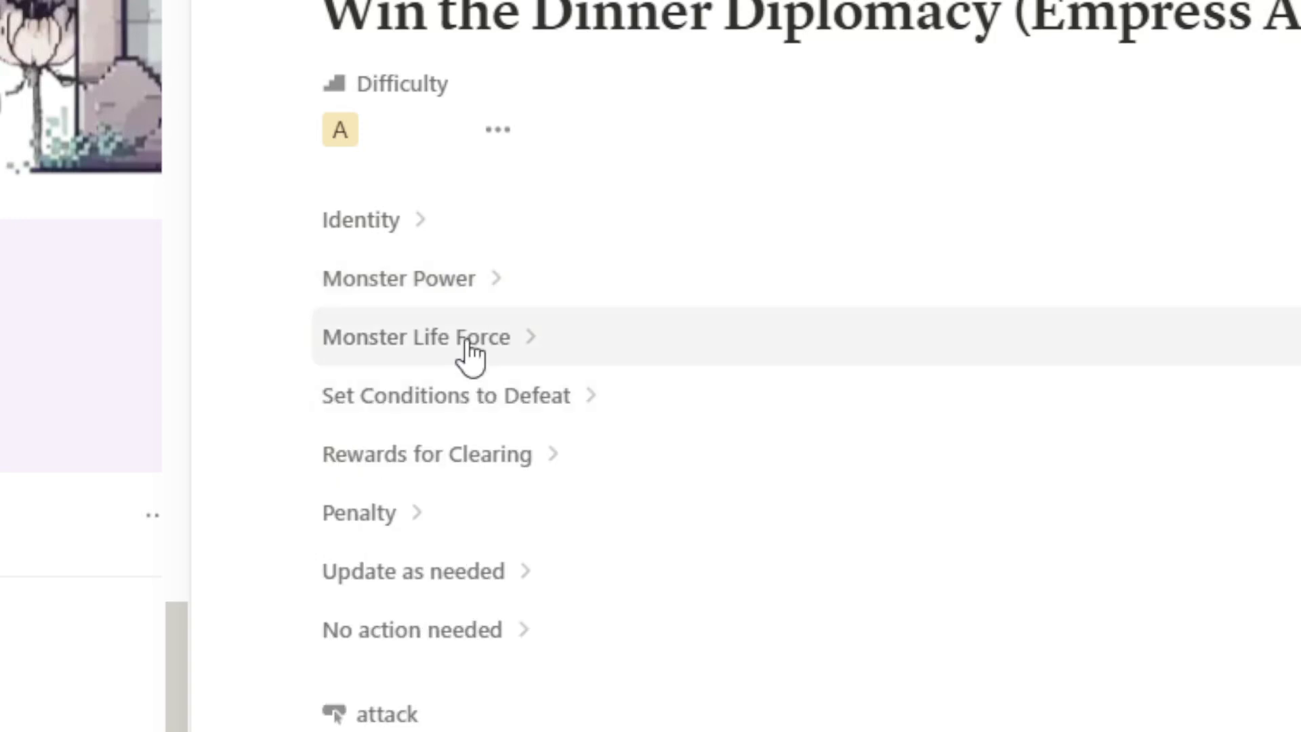
click(471, 356)
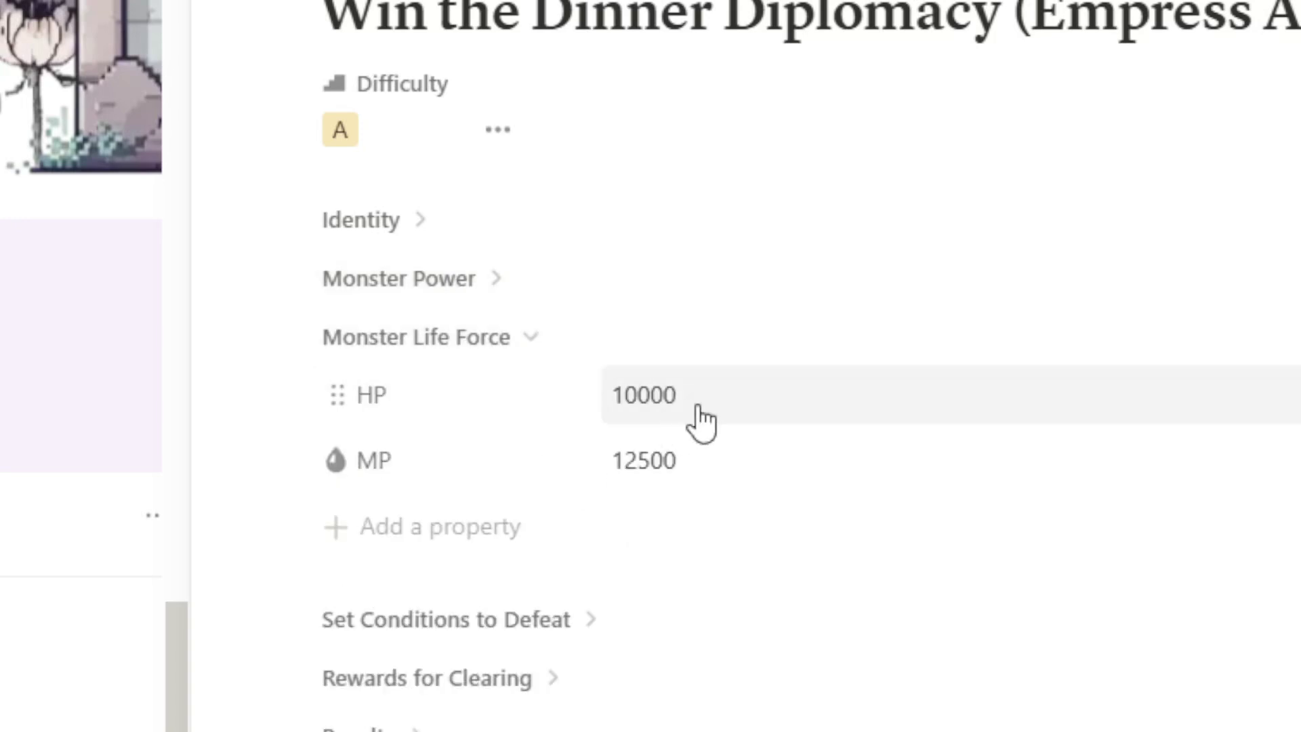
click(591, 20)
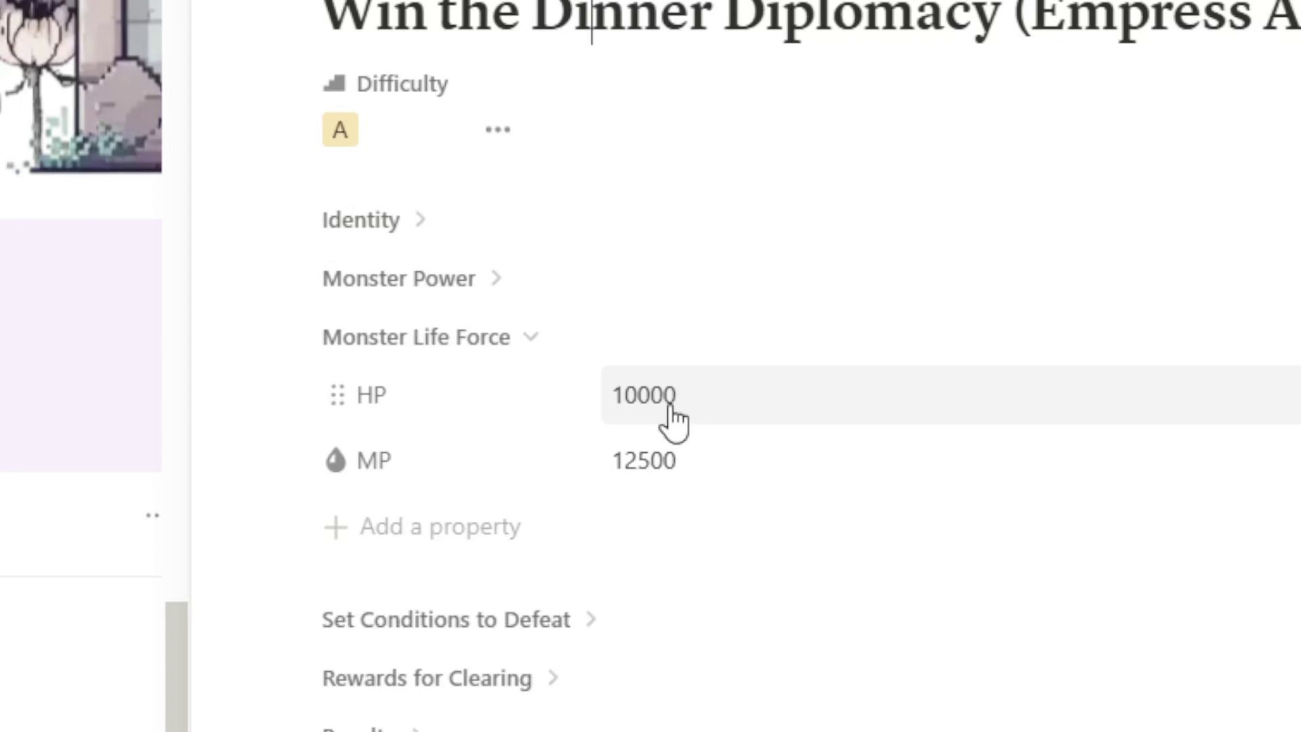
click(552, 352)
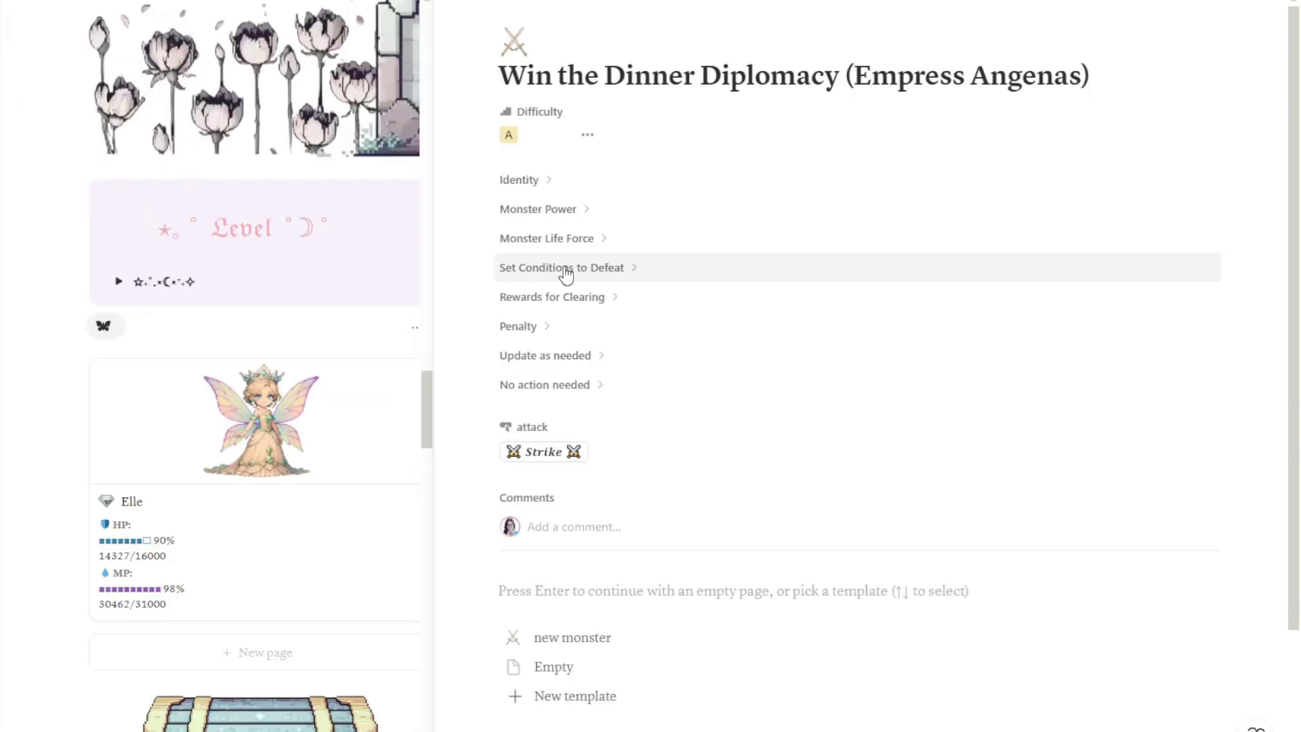
click(566, 273)
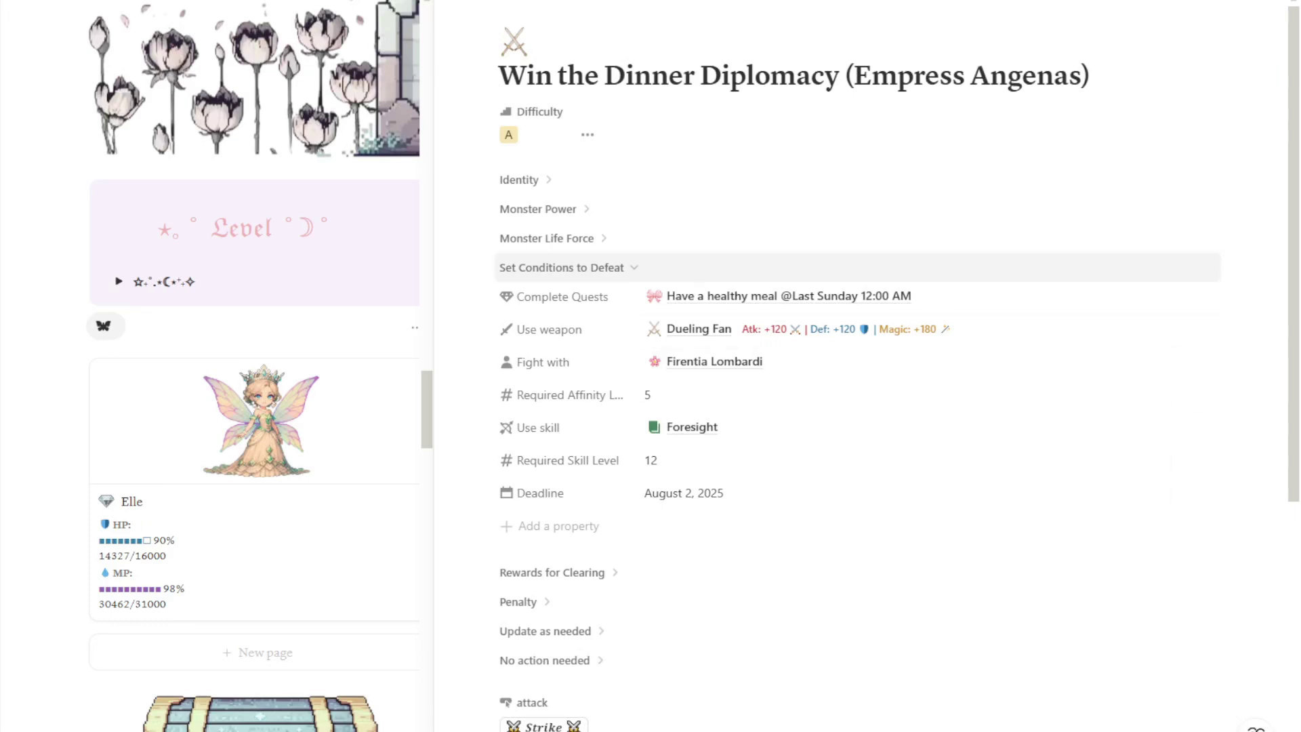
Show the rewards for clearing: Matriarch's Brooch, Diplomatic Scroll and 800 coins.
scroll(589, 267, down, 2)
click(588, 125)
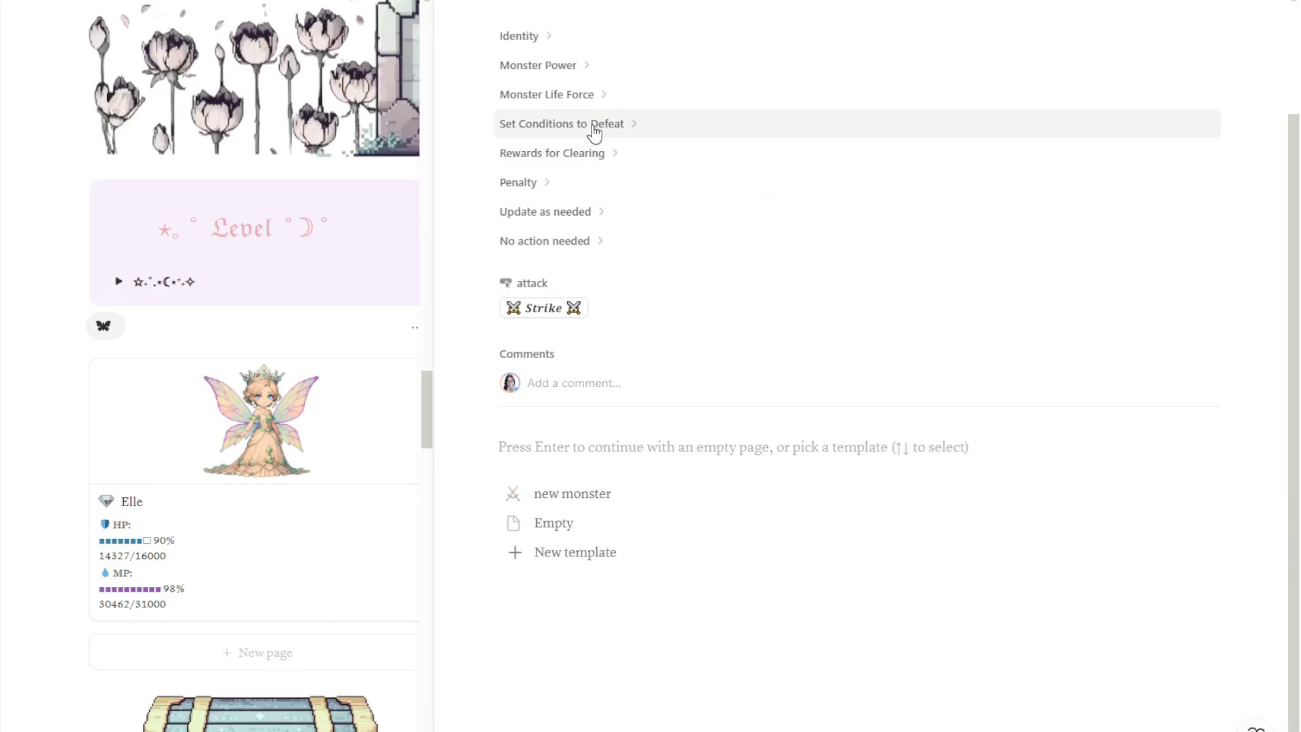
click(583, 153)
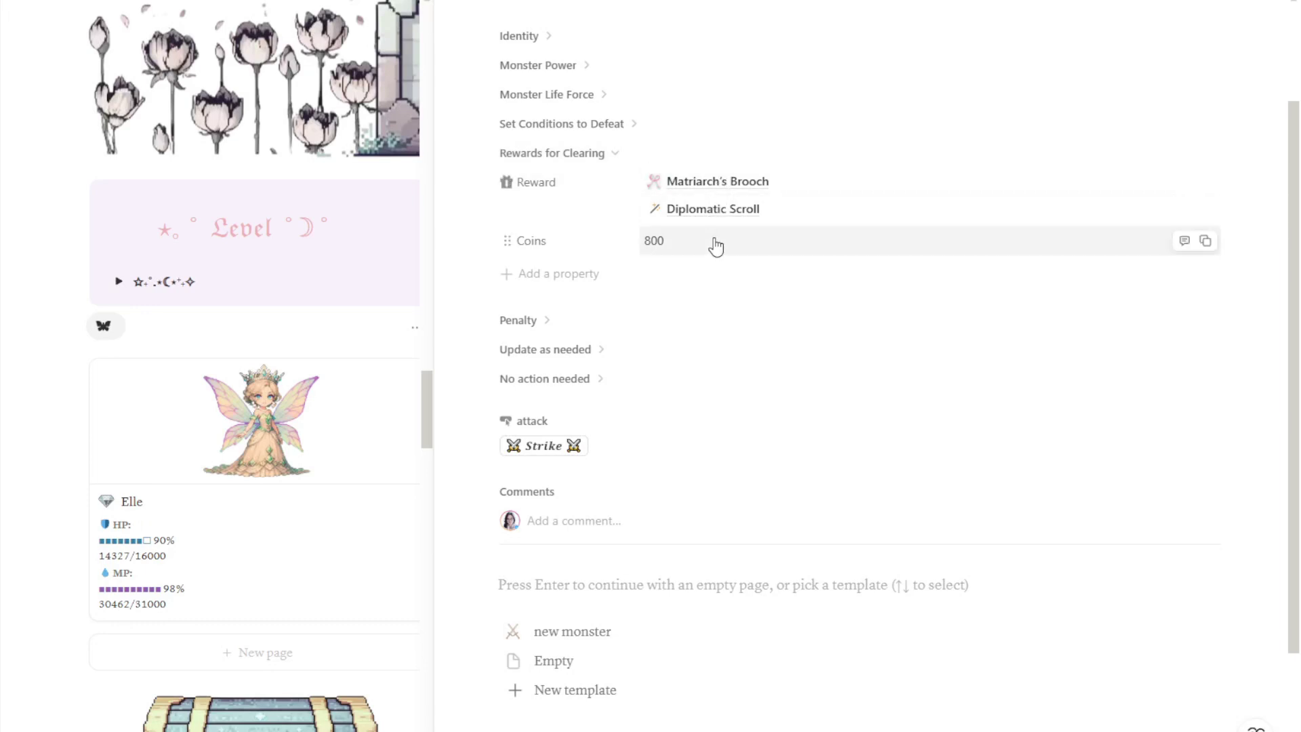
Show the penalty of losing 3000 XP and 1000 coins, then close the scenario page.
click(516, 324)
click(715, 349)
key(Return)
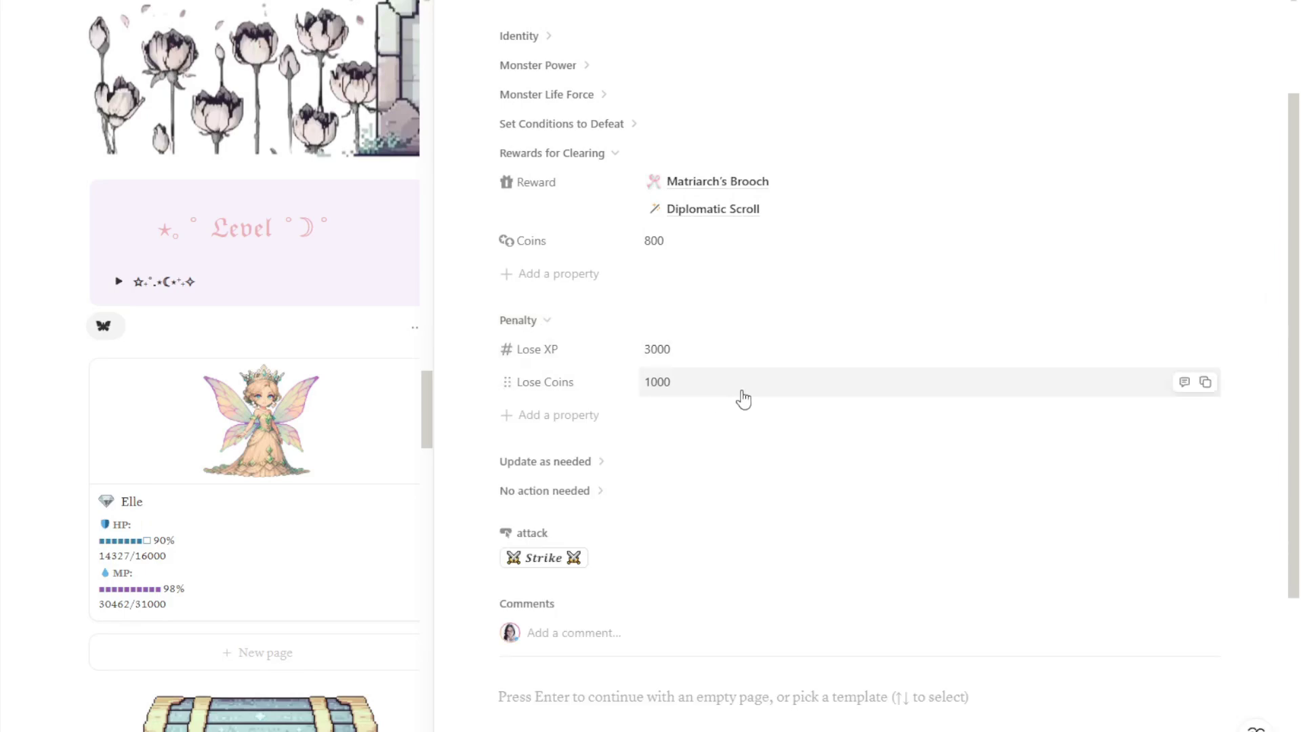
key(Escape)
Browse the Scenarios gallery cards down to Expose the Lies and switch the shop list to Spells.
scroll(678, 302, down, 3)
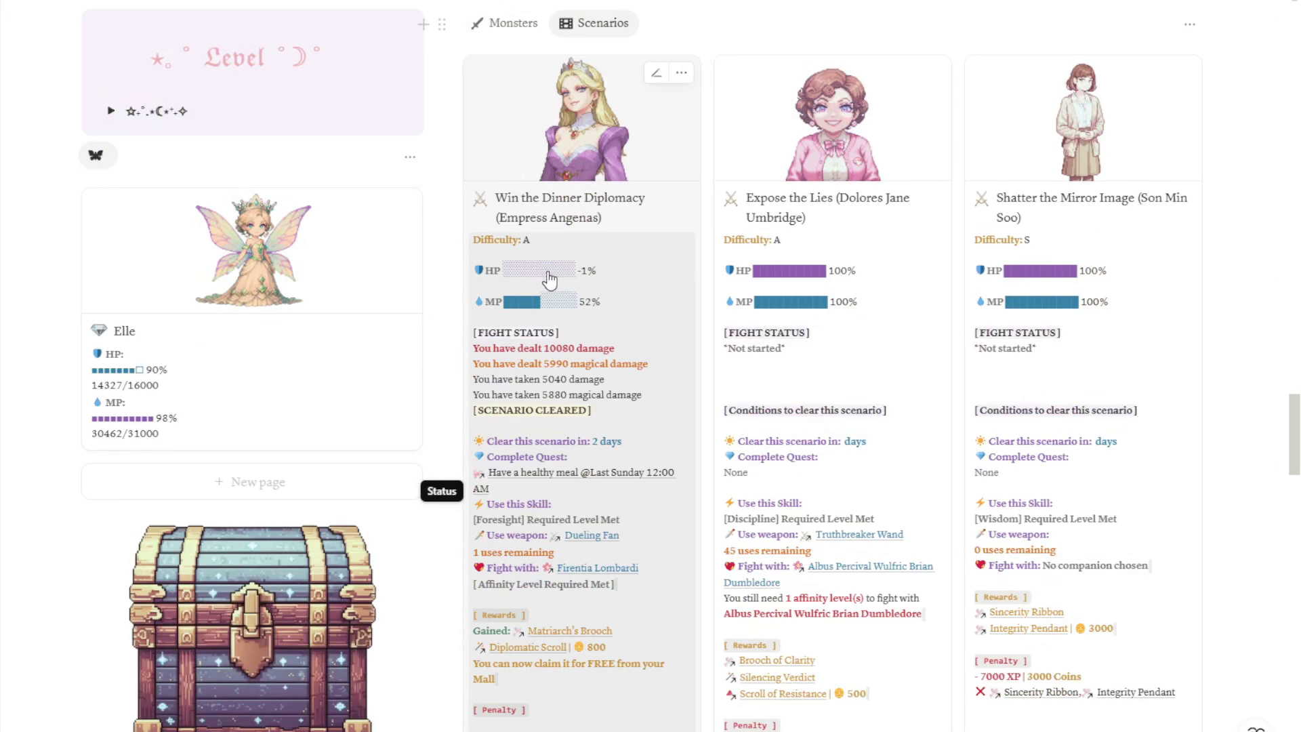
scroll(618, 366, down, 2)
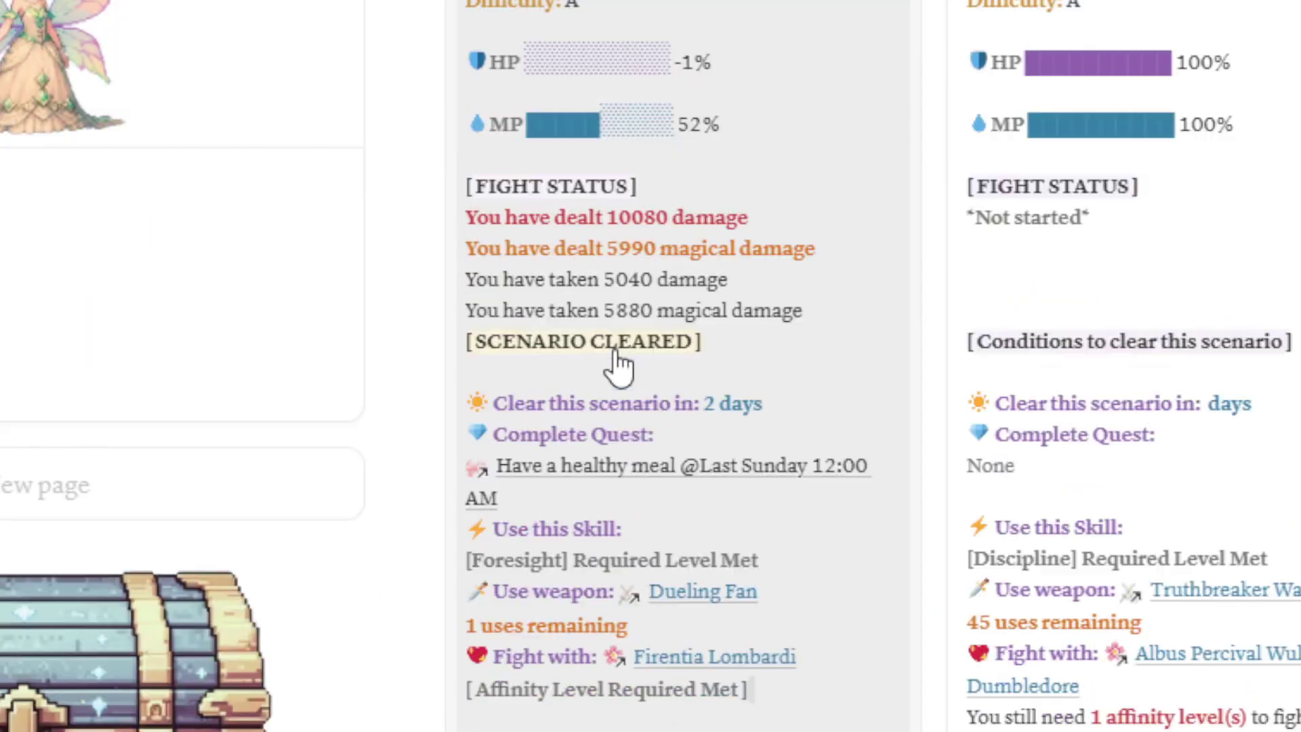
scroll(618, 366, down, 4)
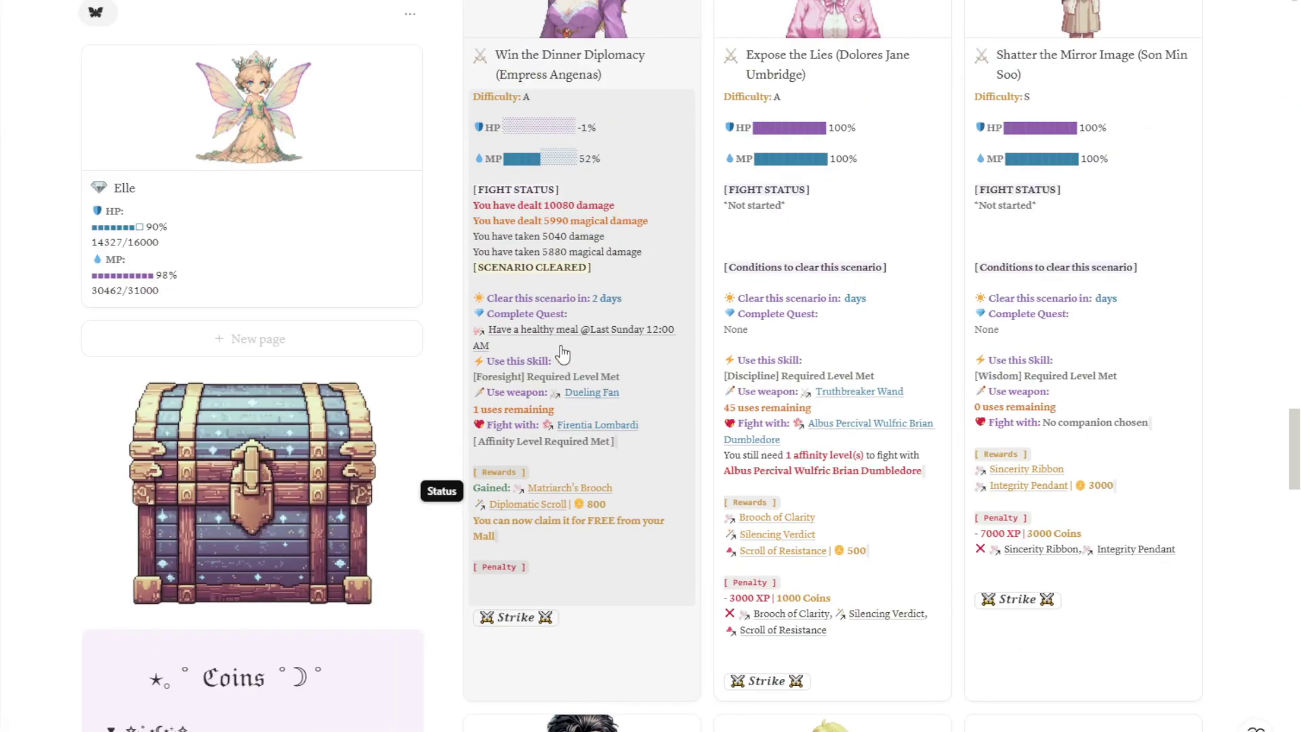
scroll(252, 387, down, 5)
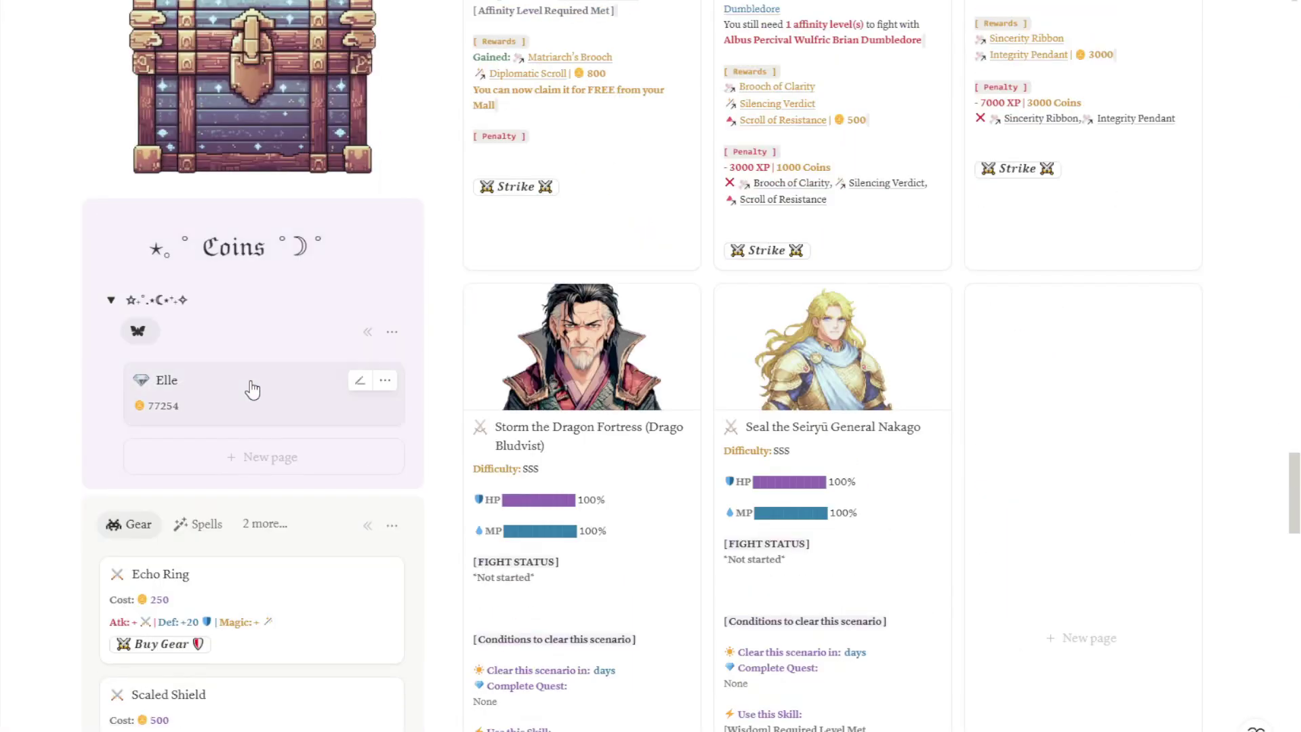
click(186, 244)
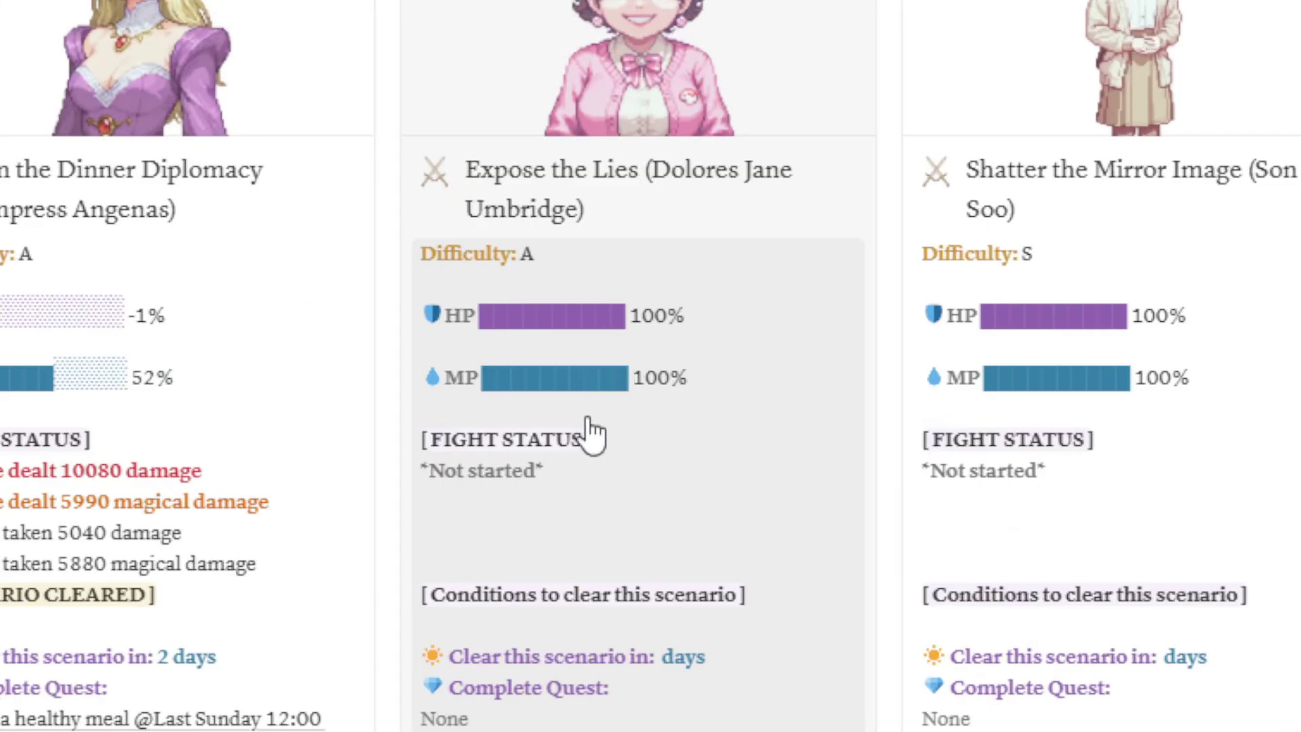
click(589, 434)
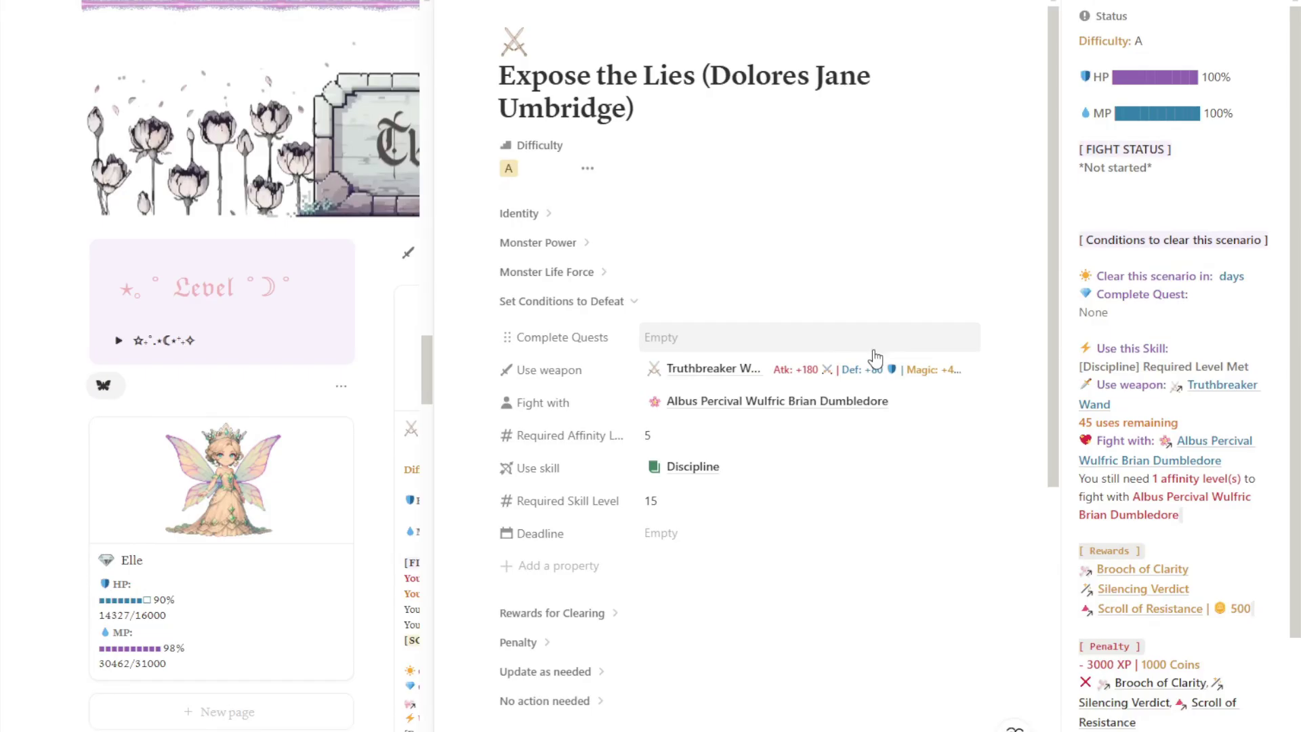
scroll(875, 357, down, 2)
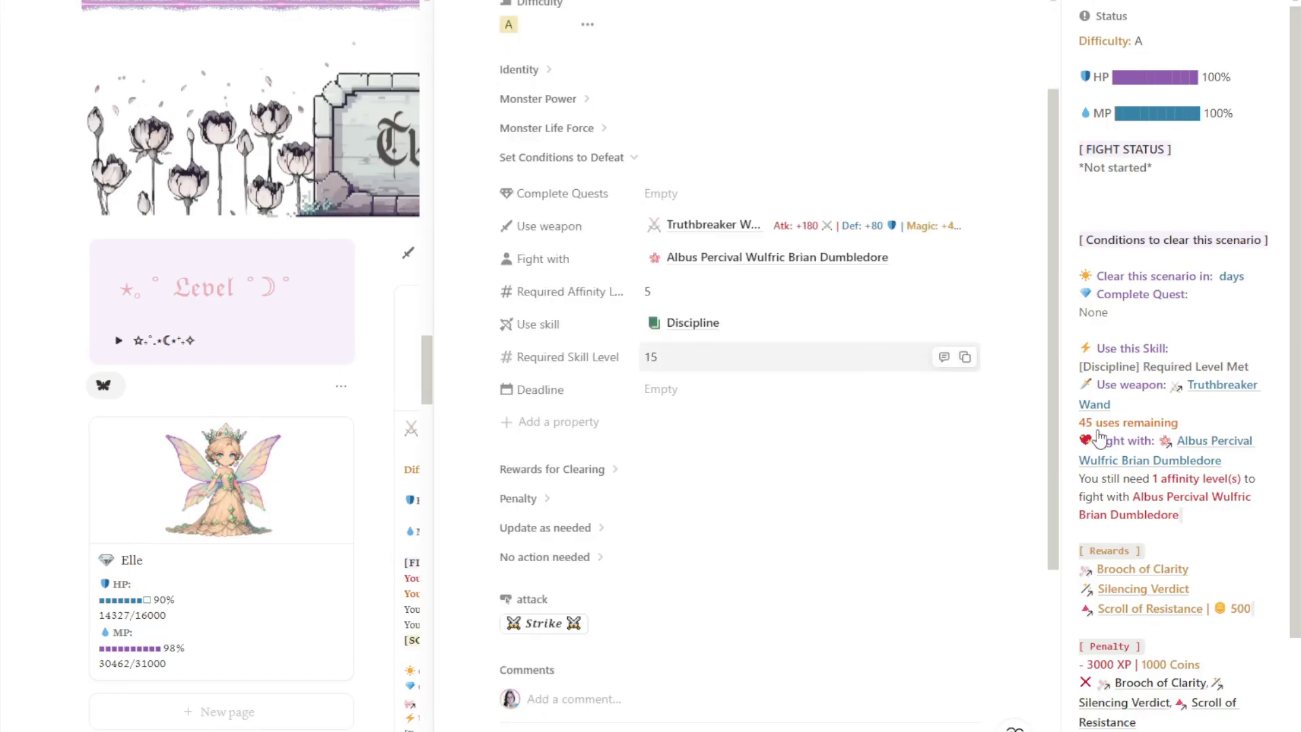
scroll(1152, 467, down, 1)
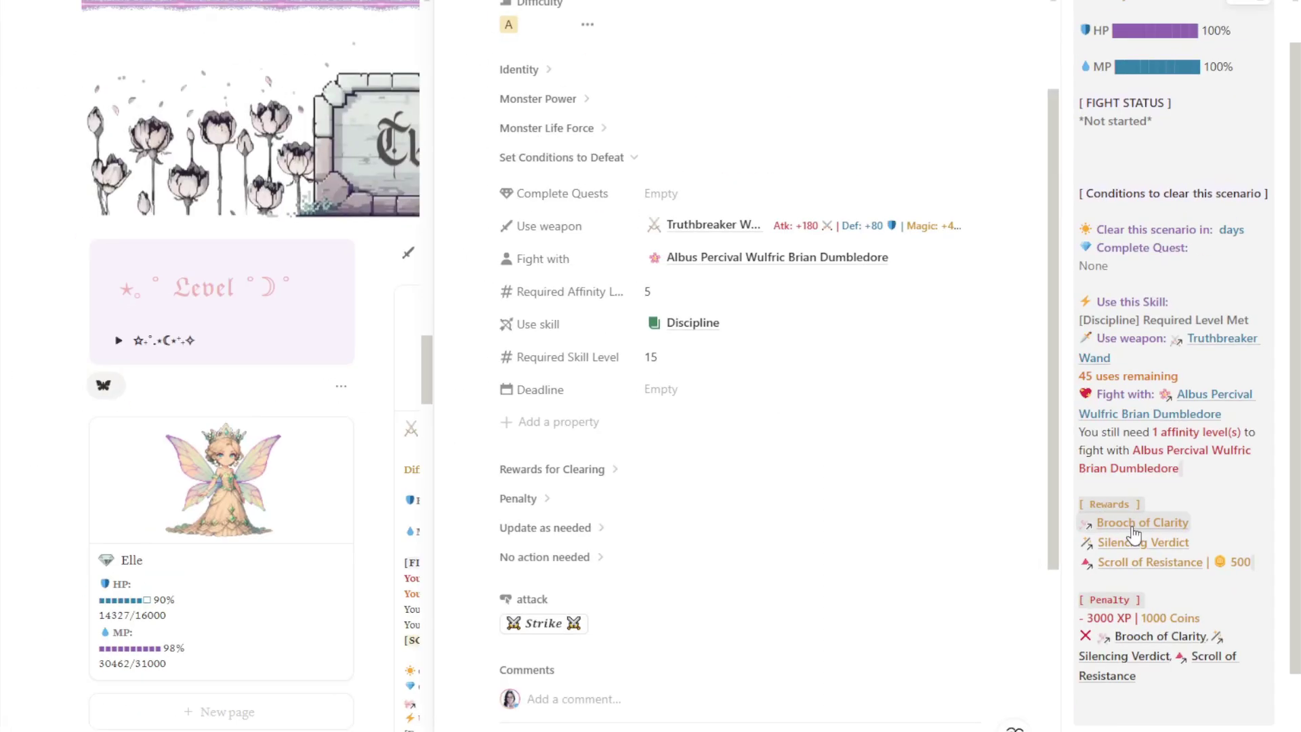
click(714, 398)
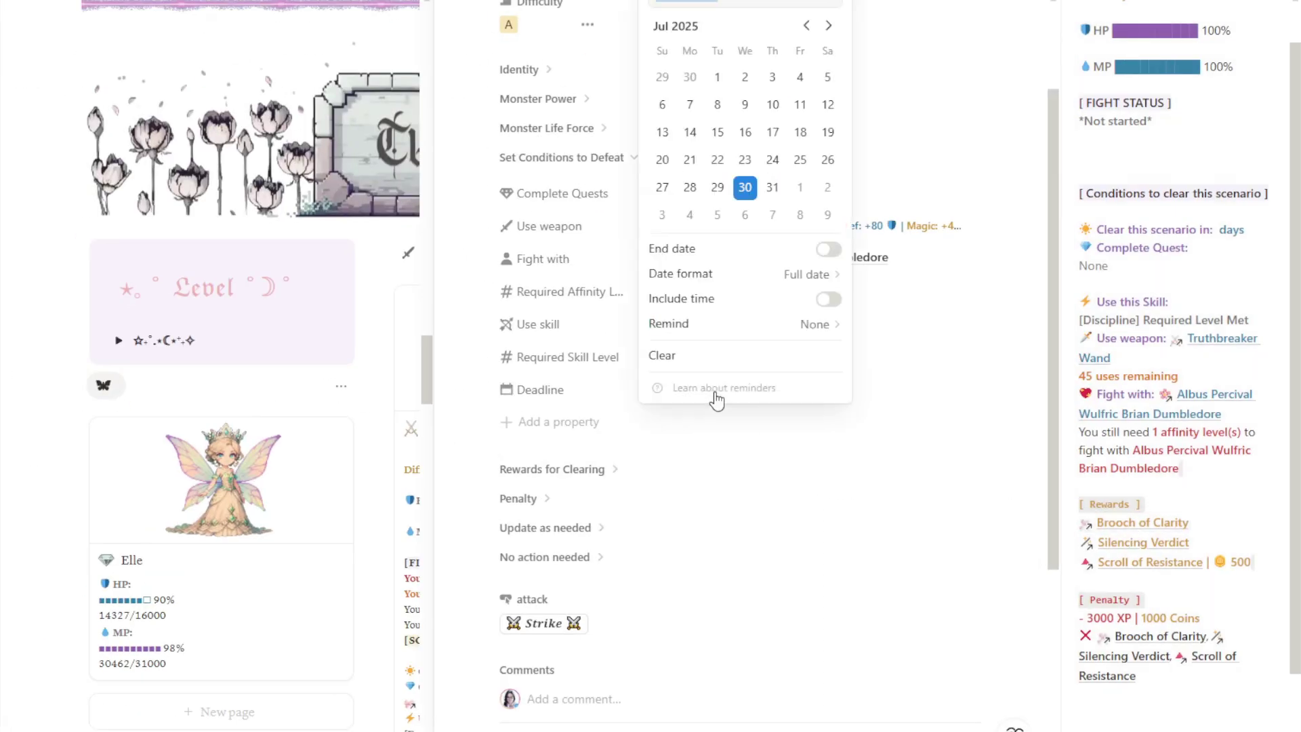
click(716, 188)
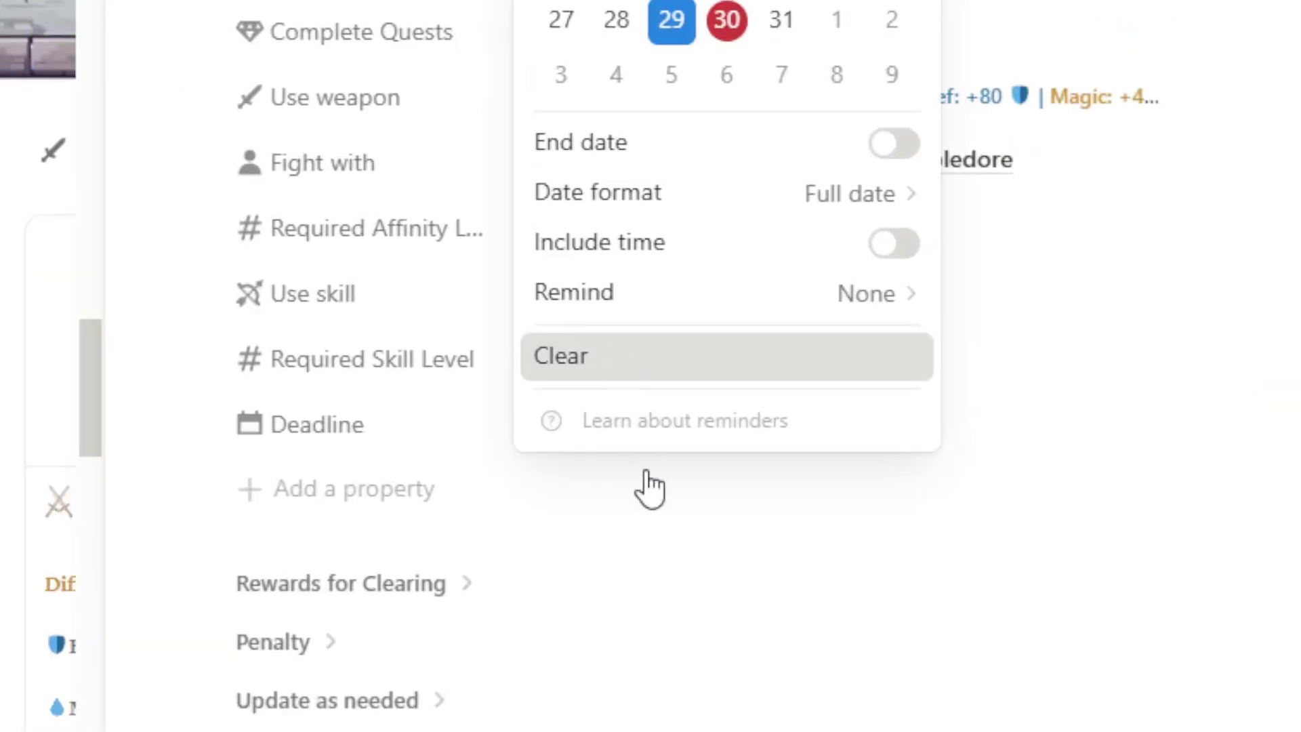
click(636, 373)
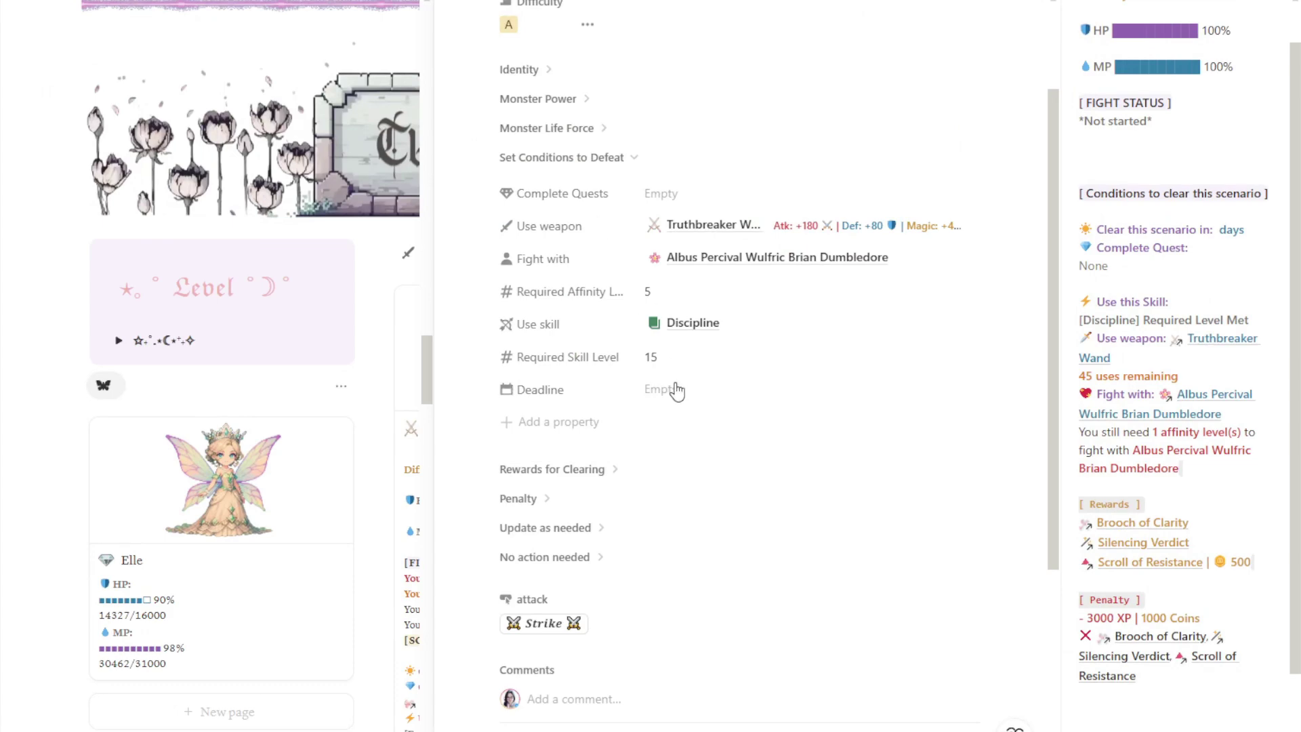
key(Escape)
scroll(675, 386, down, 5)
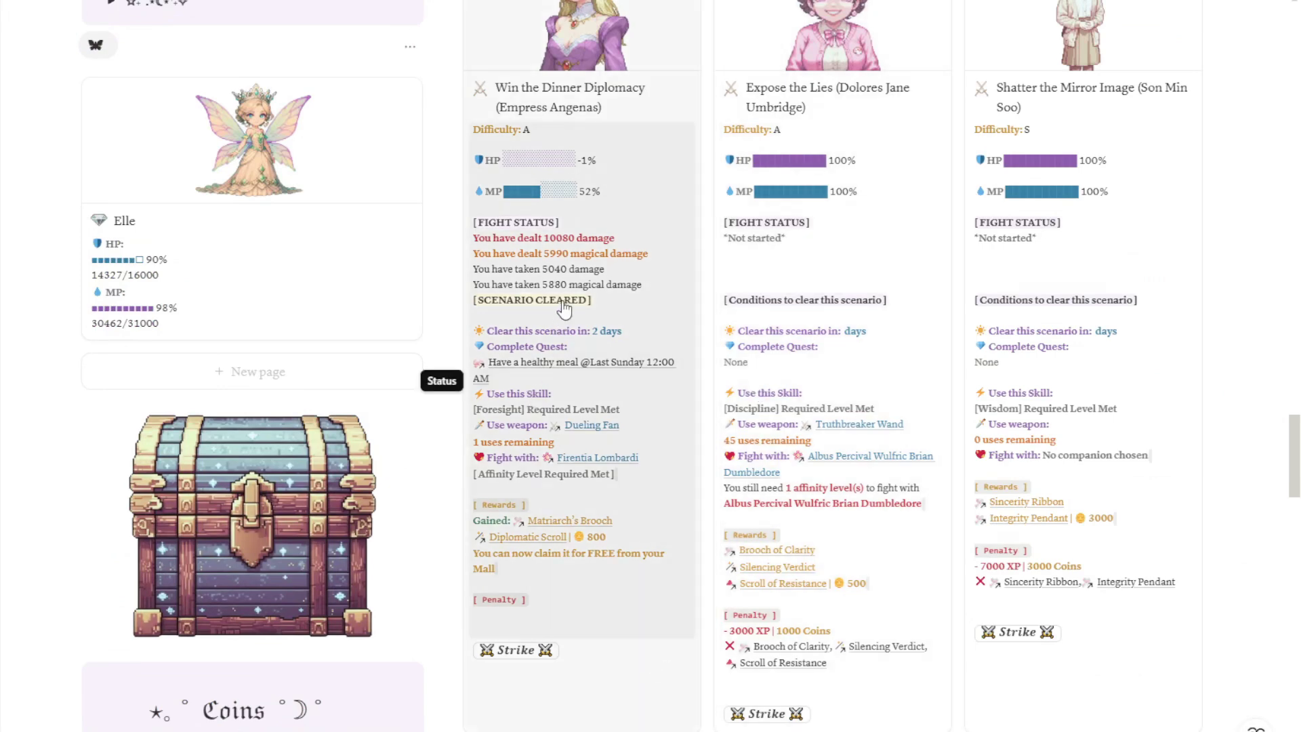
Dismiss the formula editor and open the Win the Dinner Diplomacy scenario page.
click(661, 502)
click(662, 663)
click(639, 688)
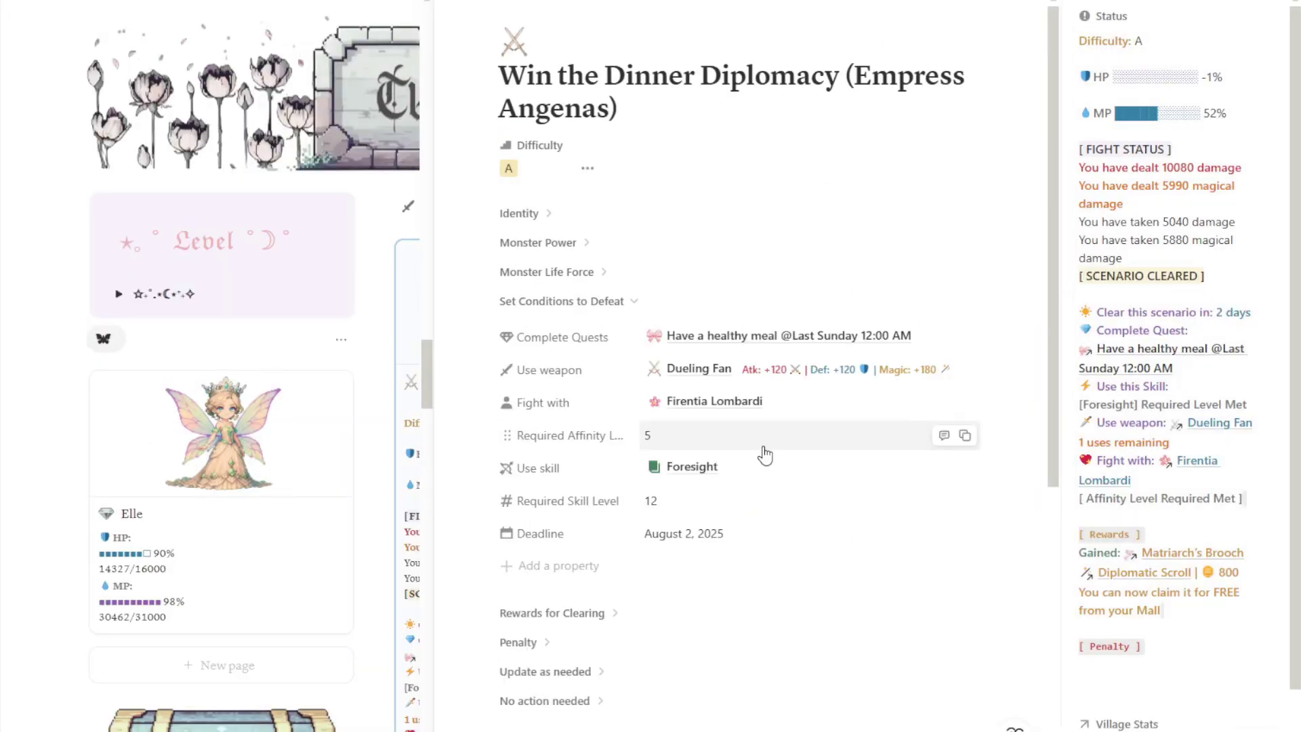
scroll(762, 454, down, 2)
Change the Deadline from August 2 to August 1, 2025, after briefly trying July 29.
click(730, 401)
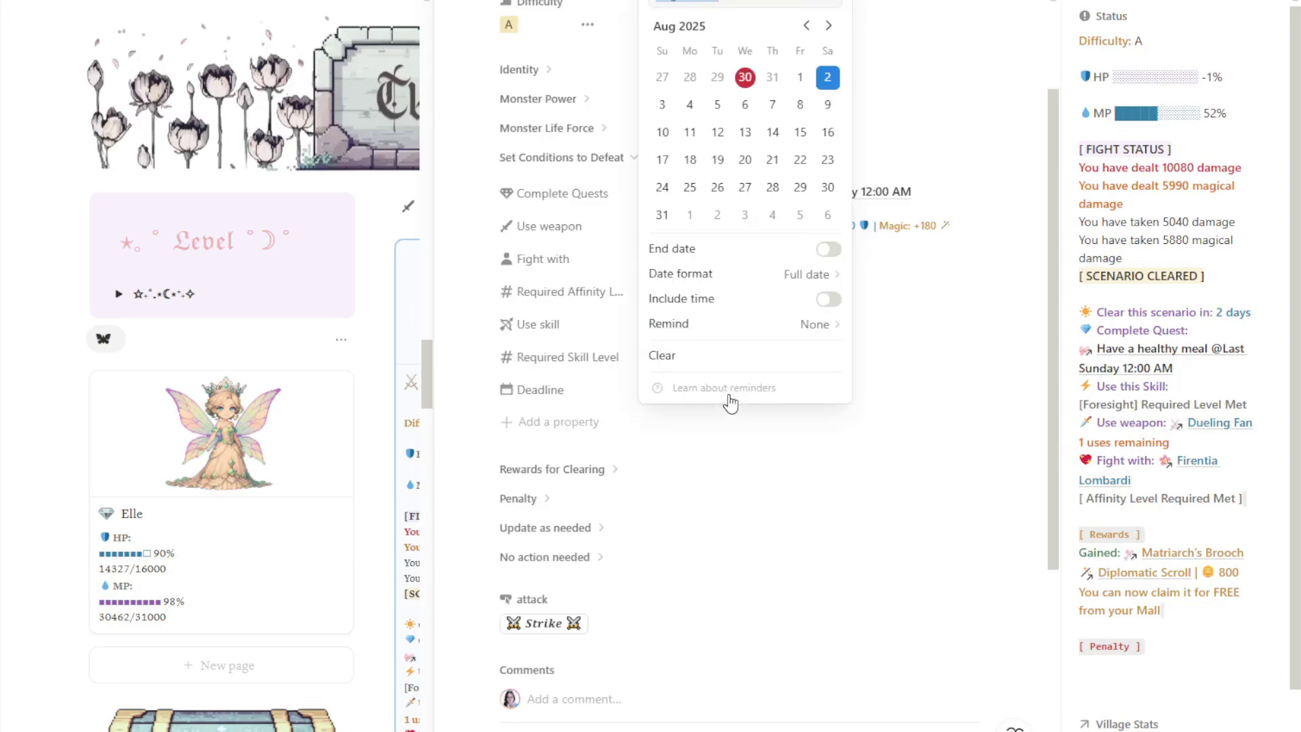
click(810, 423)
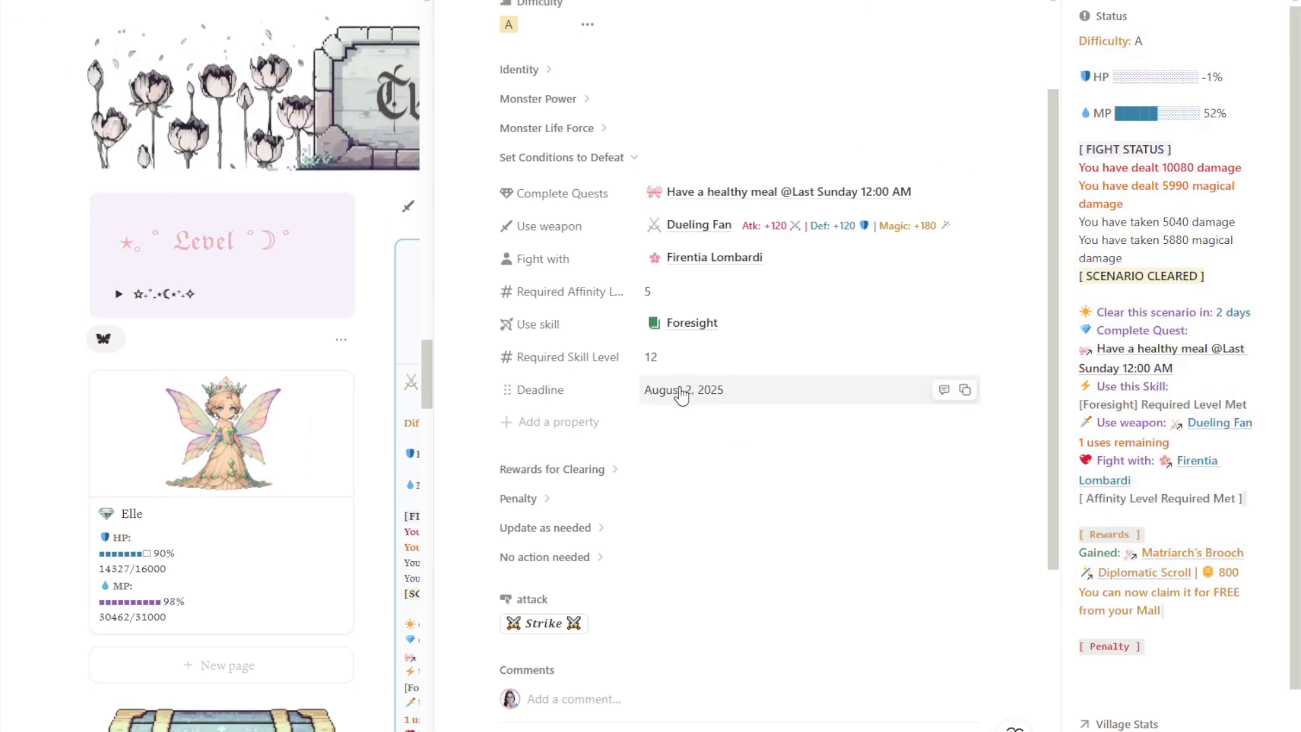
click(678, 390)
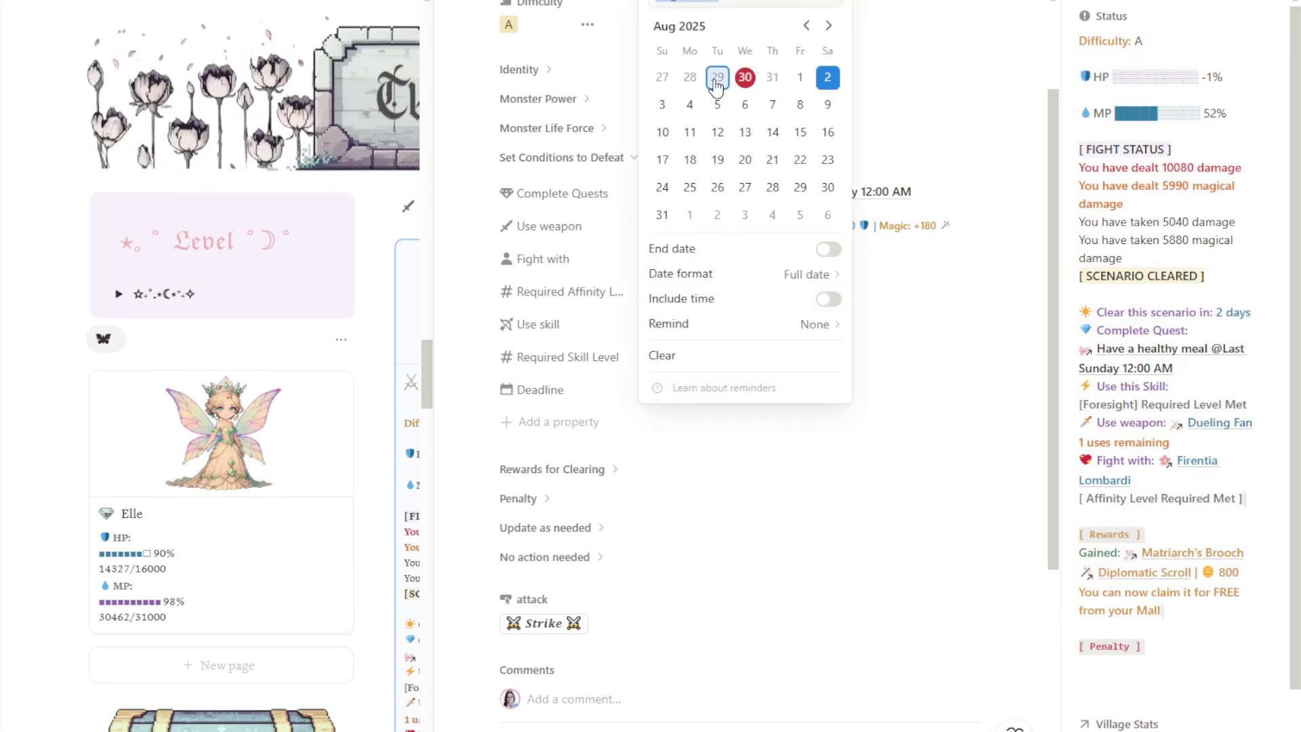
click(761, 437)
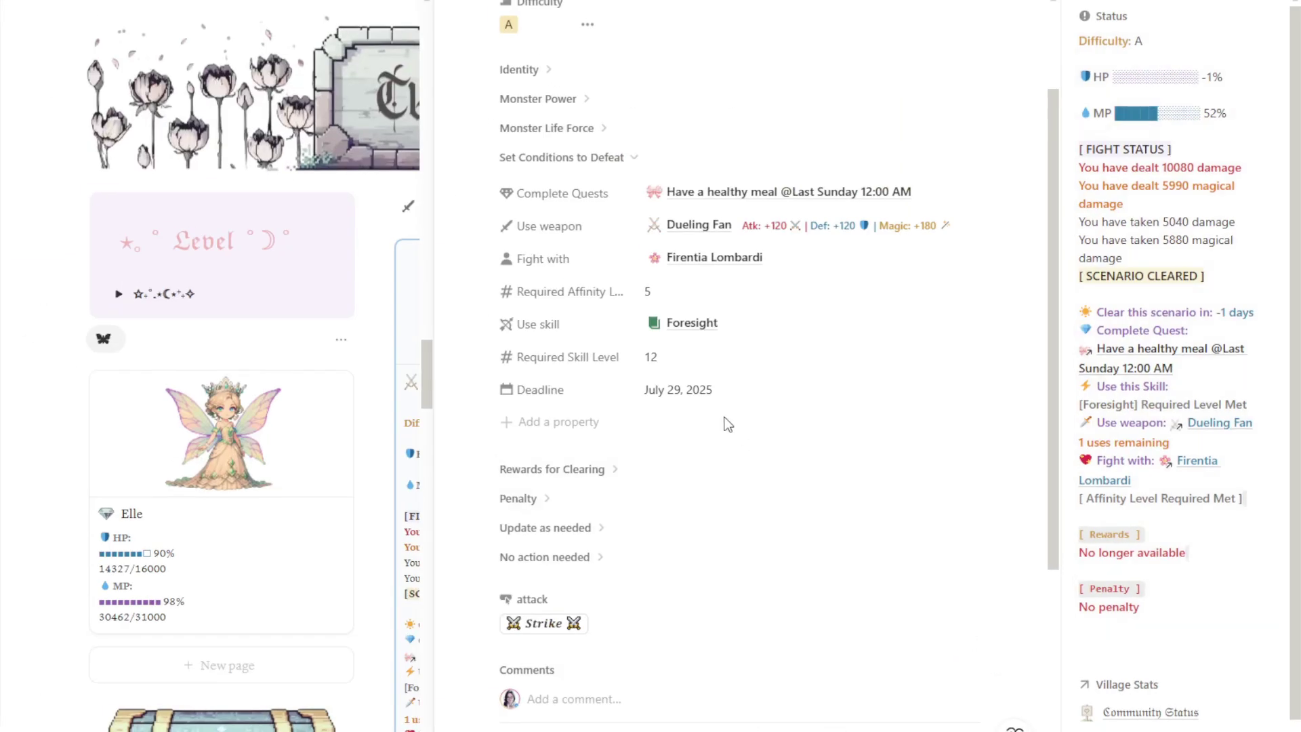
click(676, 396)
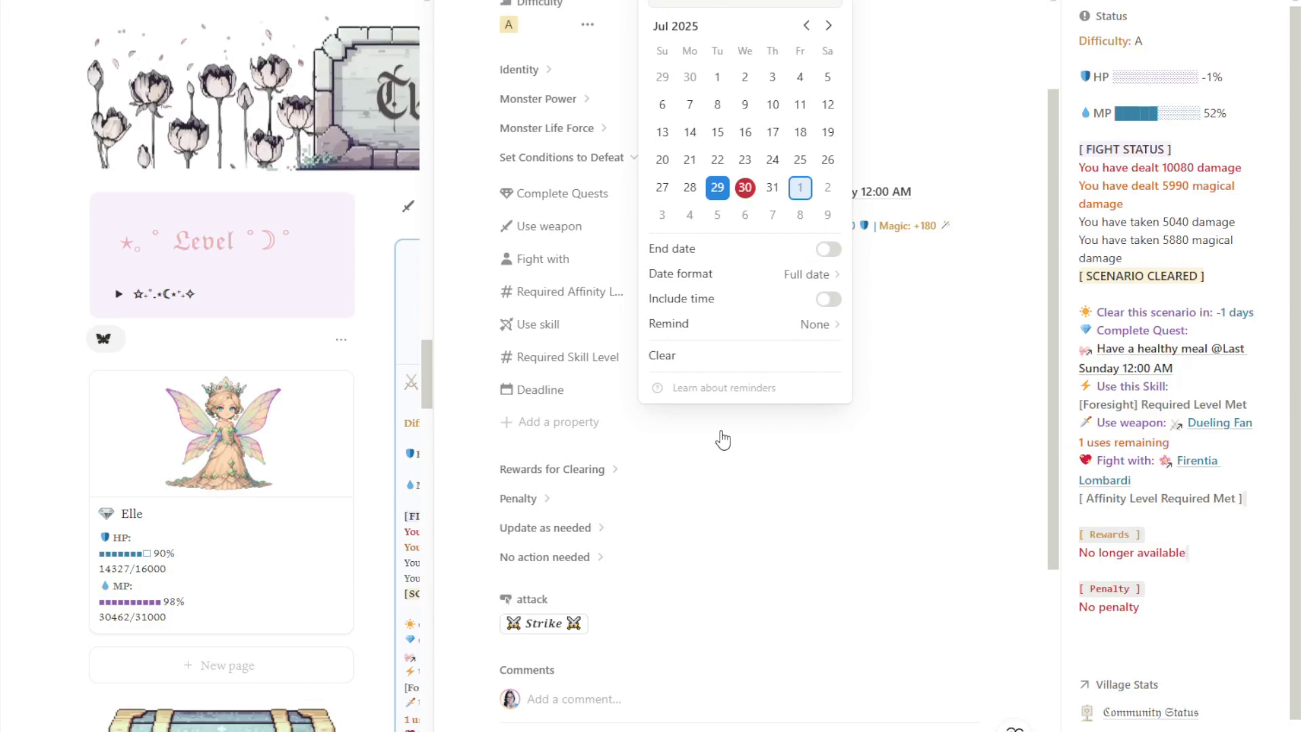
click(800, 187)
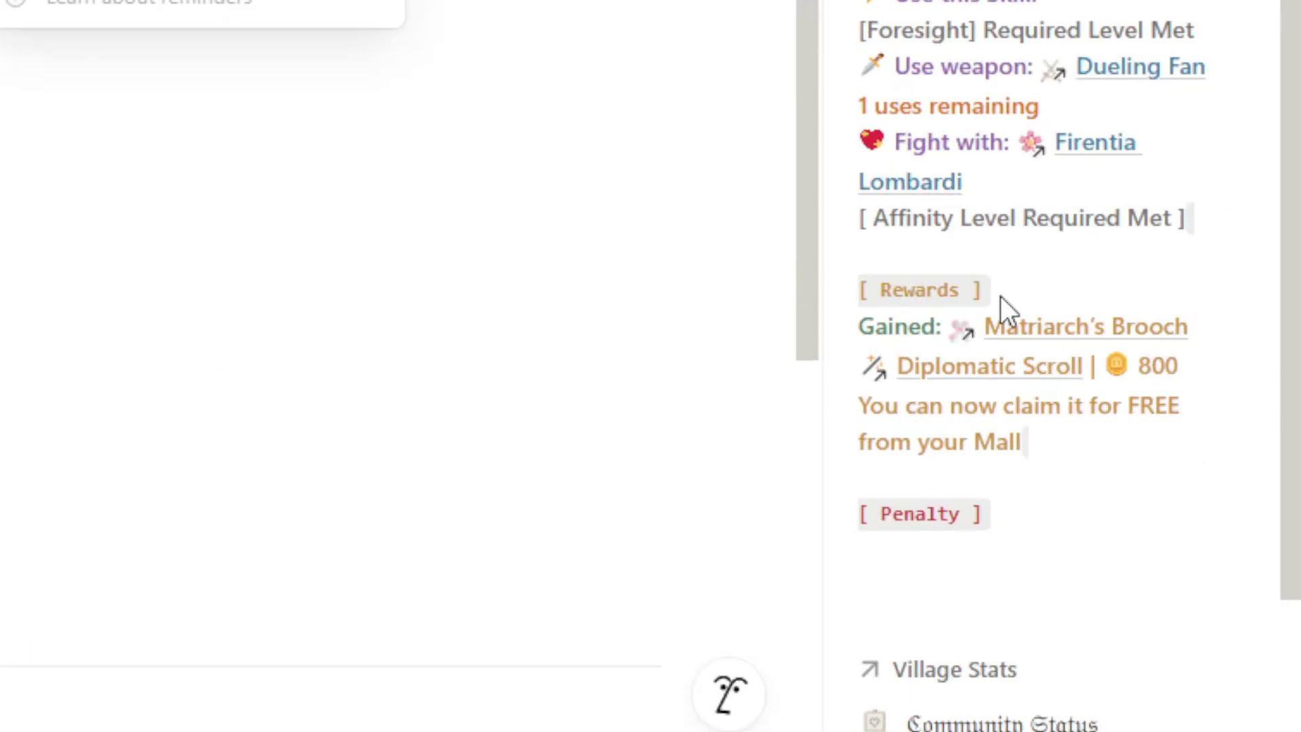
click(752, 406)
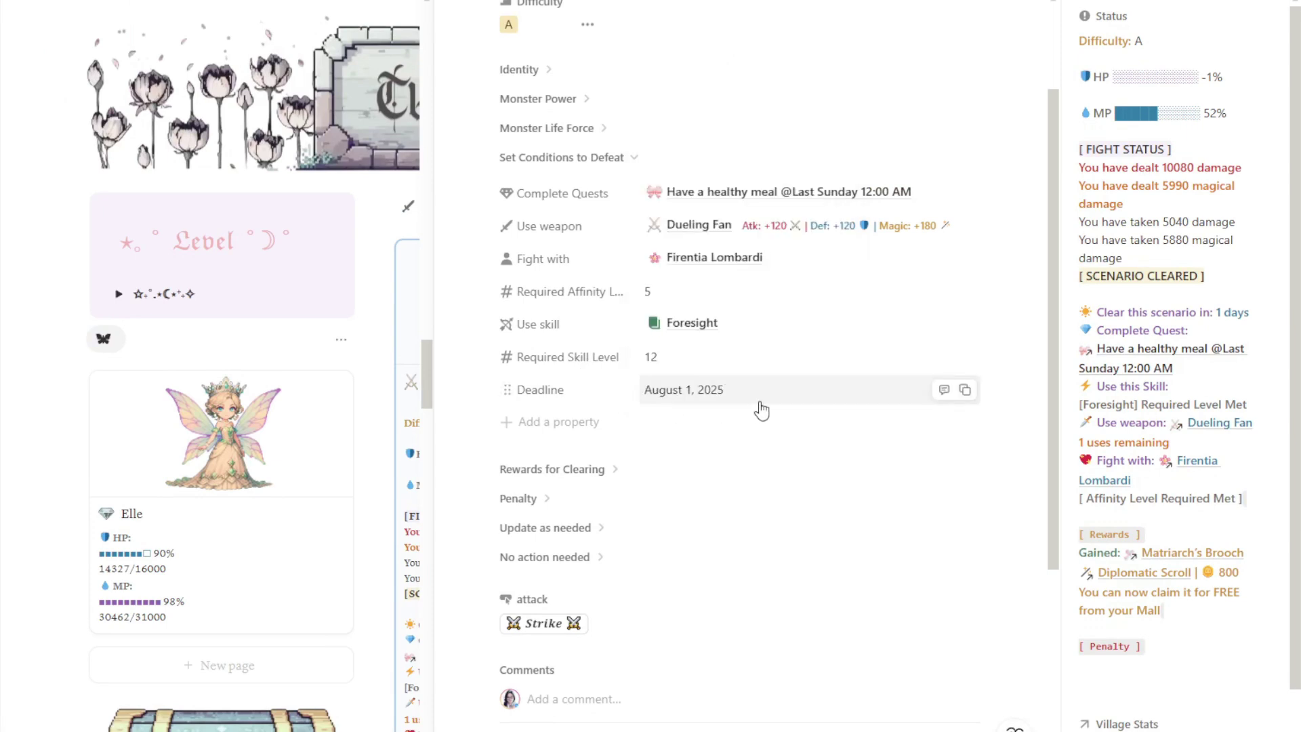
scroll(762, 410, up, 3)
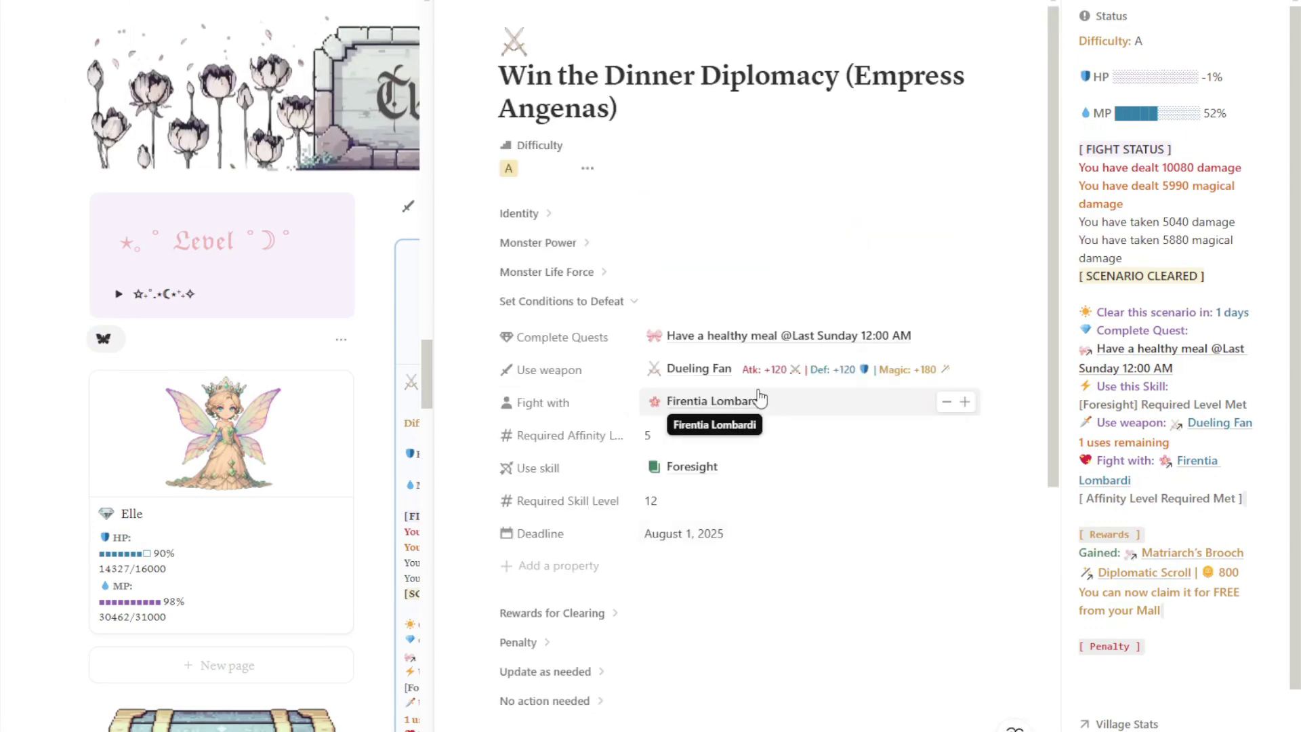
click(691, 553)
click(569, 543)
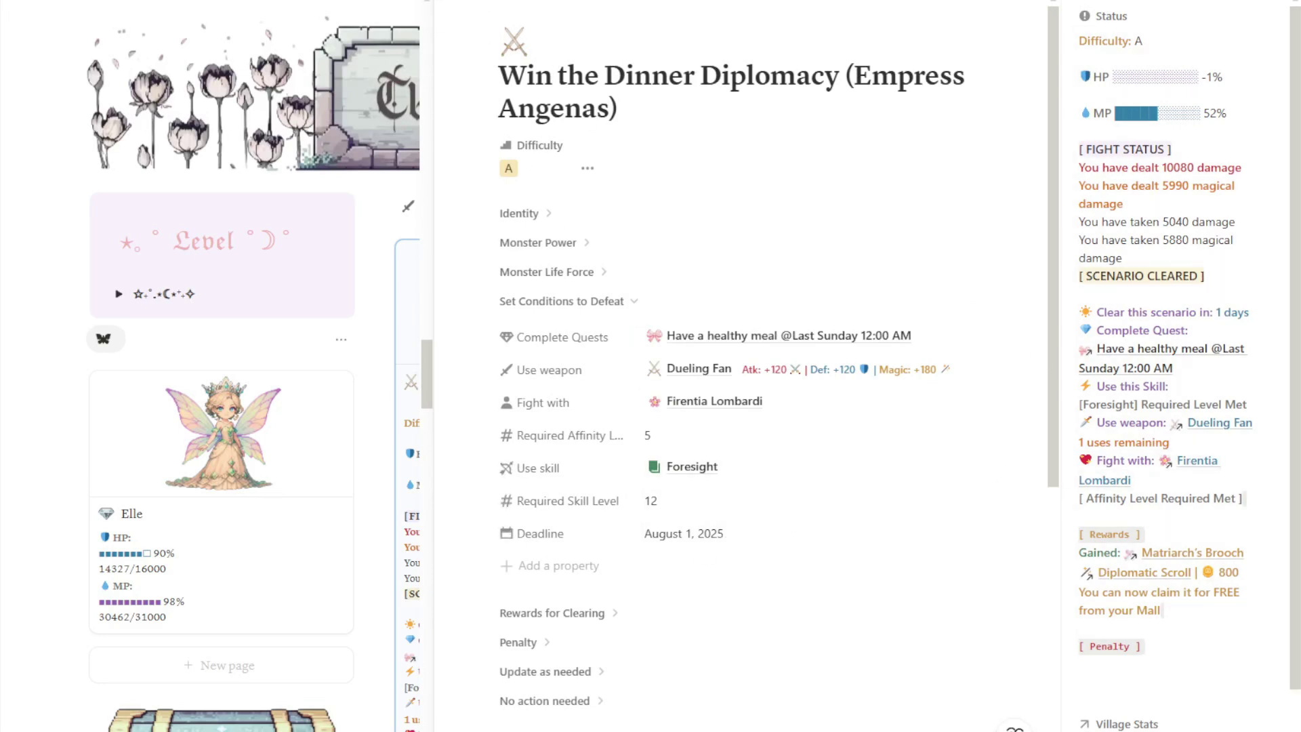
Close the quest page, scroll to the Inventory's Four Tiger Sword page and collapse its Affinity group.
key(Escape)
scroll(739, 444, down, 20)
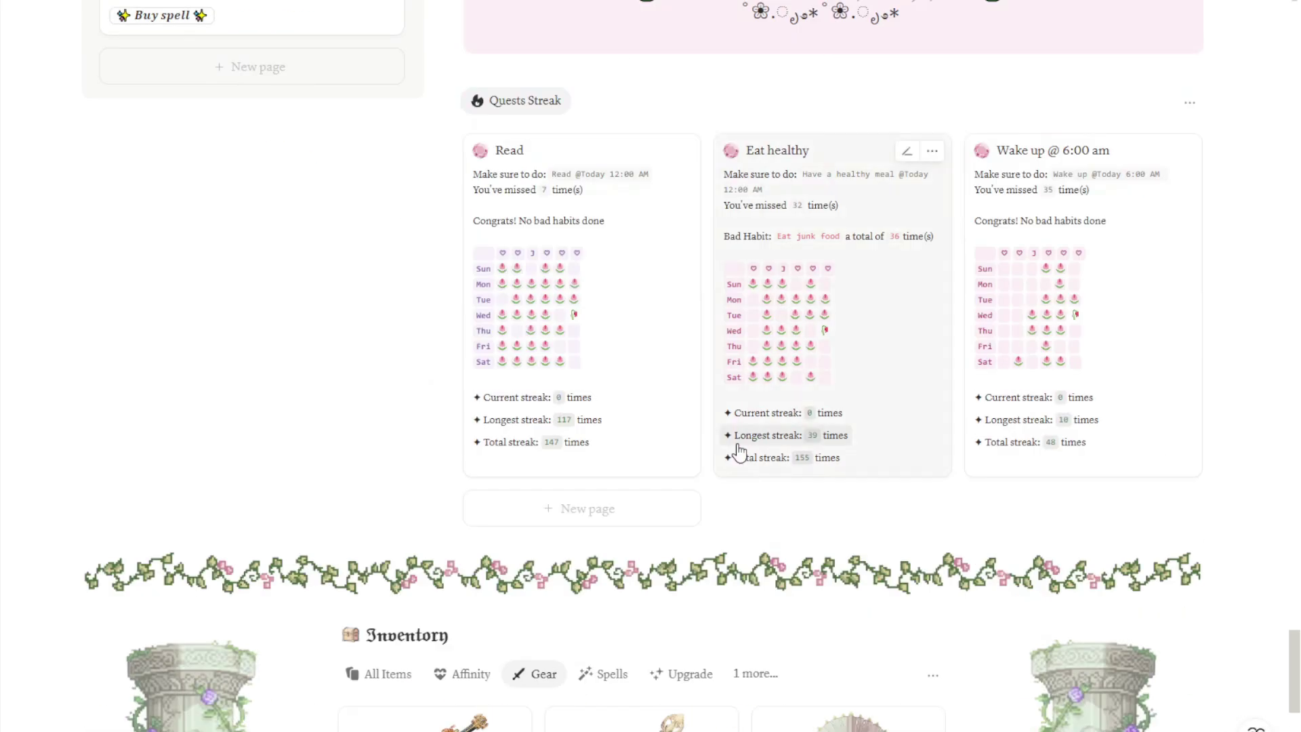
scroll(740, 450, down, 4)
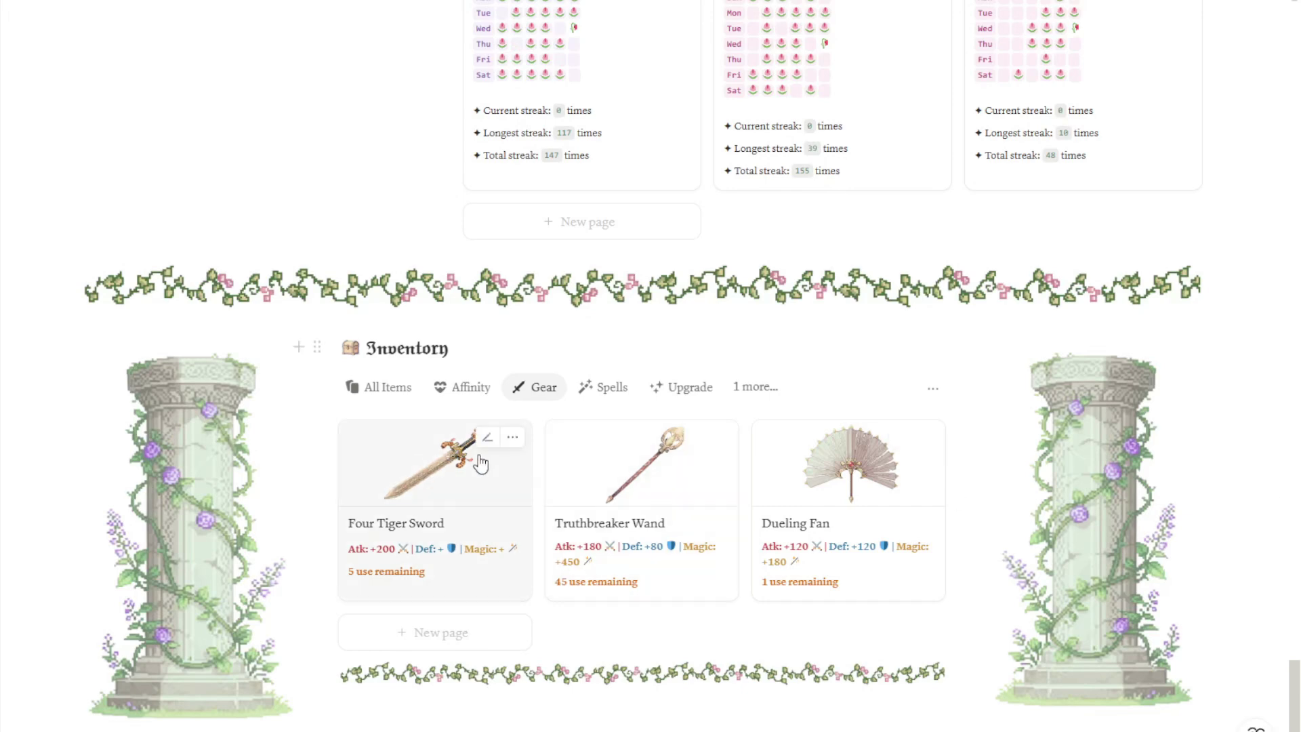
scroll(479, 455, down, 3)
scroll(479, 456, up, 2)
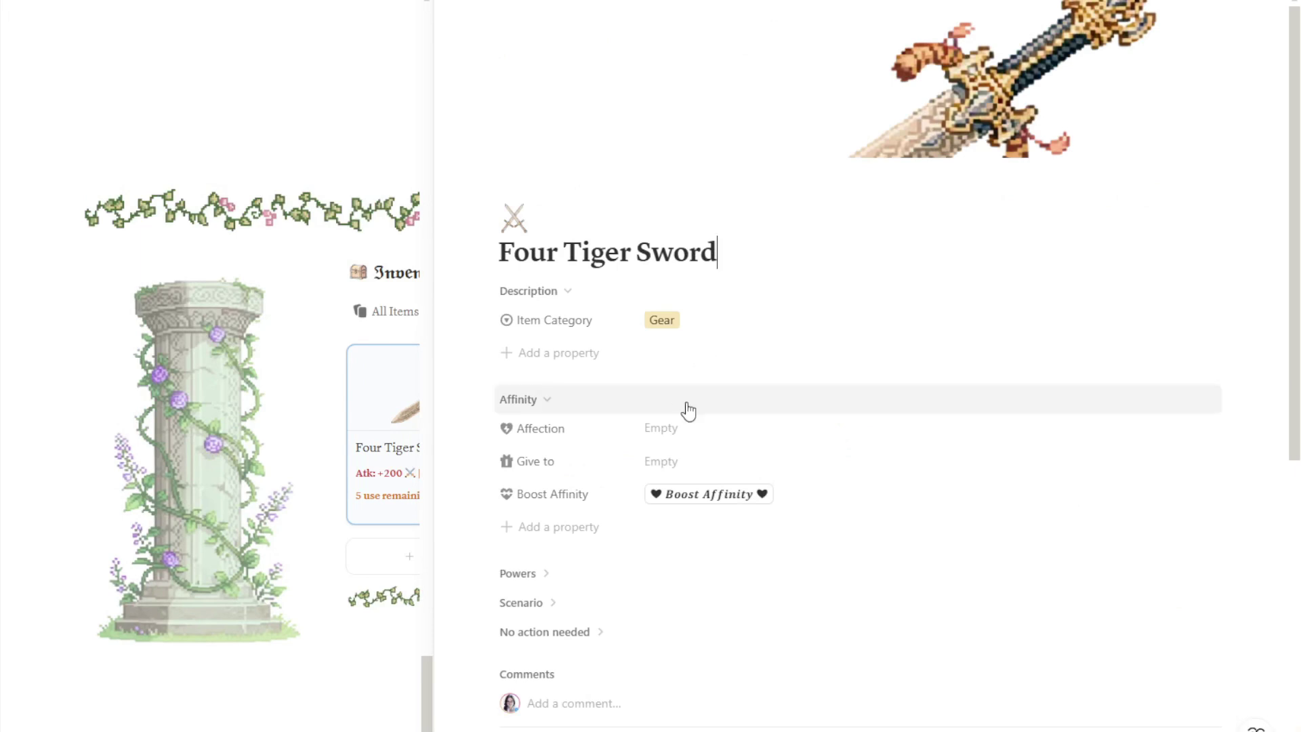
scroll(686, 406, down, 2)
click(560, 257)
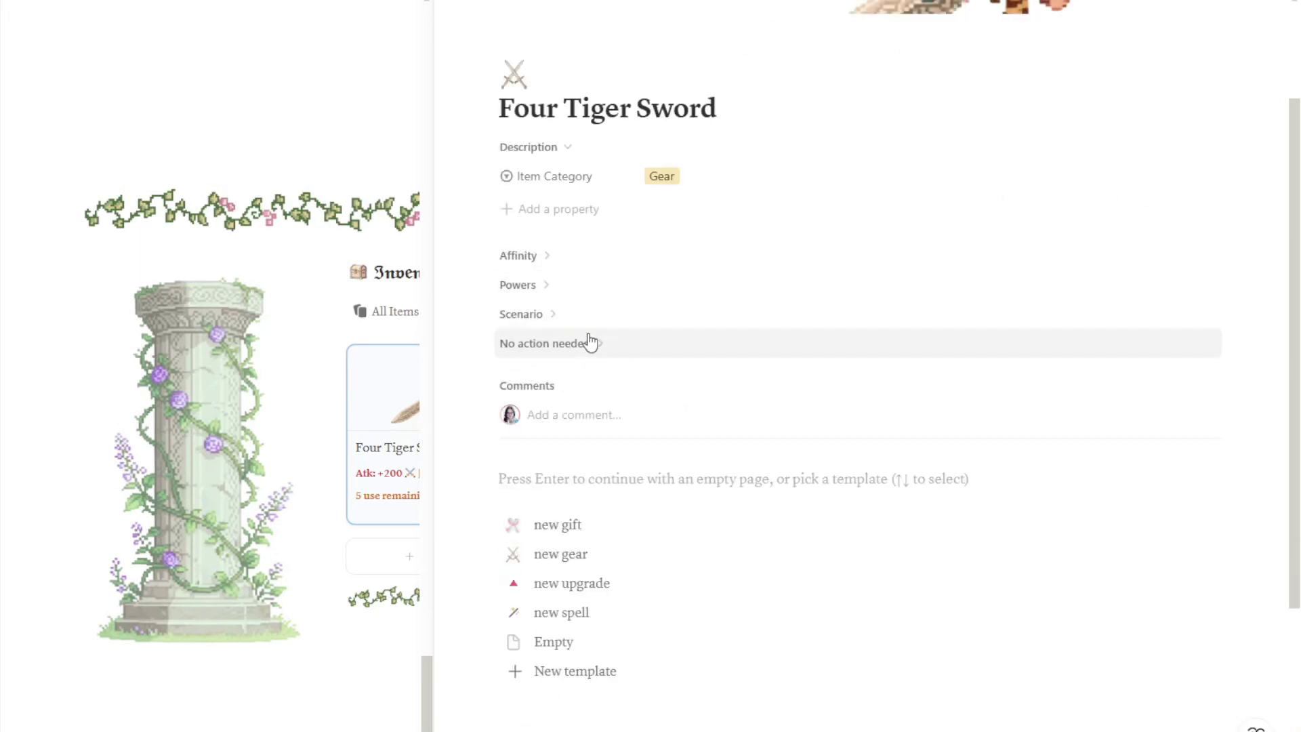
click(677, 175)
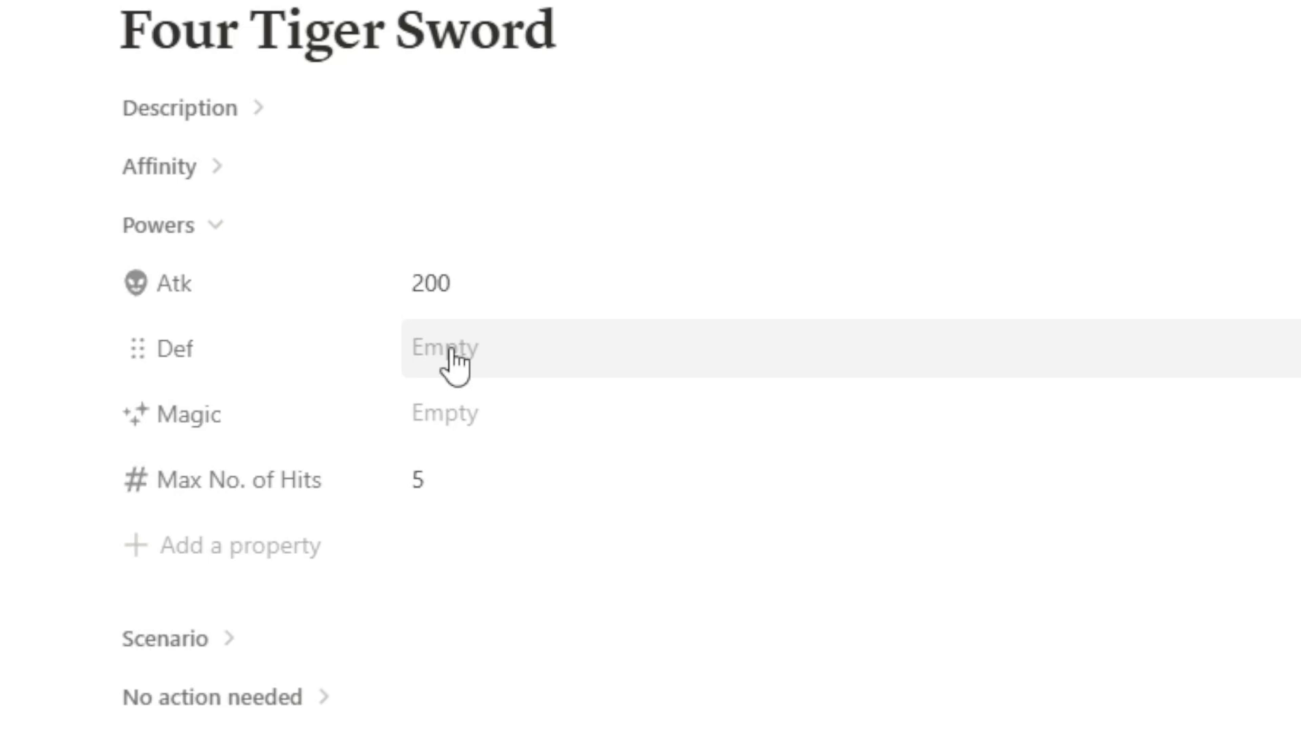
Try a Def of 80 then clear it, leaving Def and Magic empty and Max No. of Hits at 5.
click(456, 363)
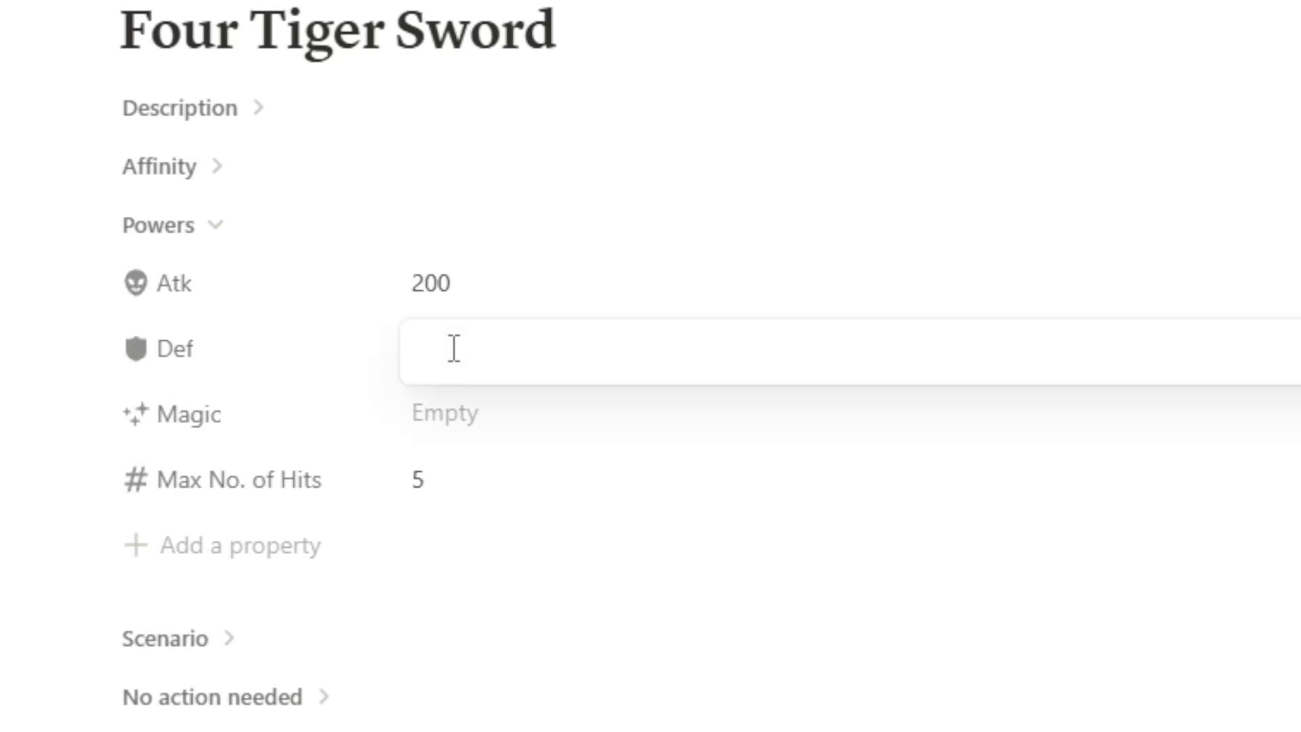
click(271, 343)
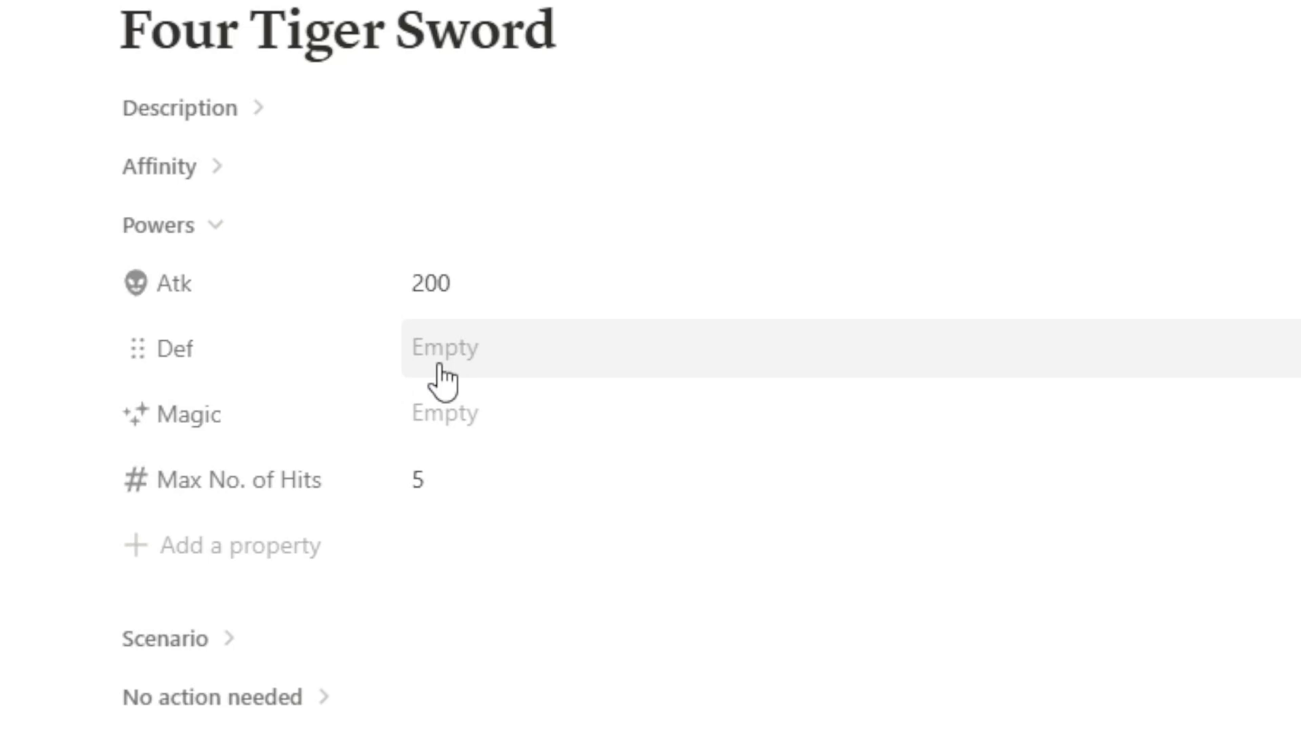
click(440, 366)
text(80)
key(Return)
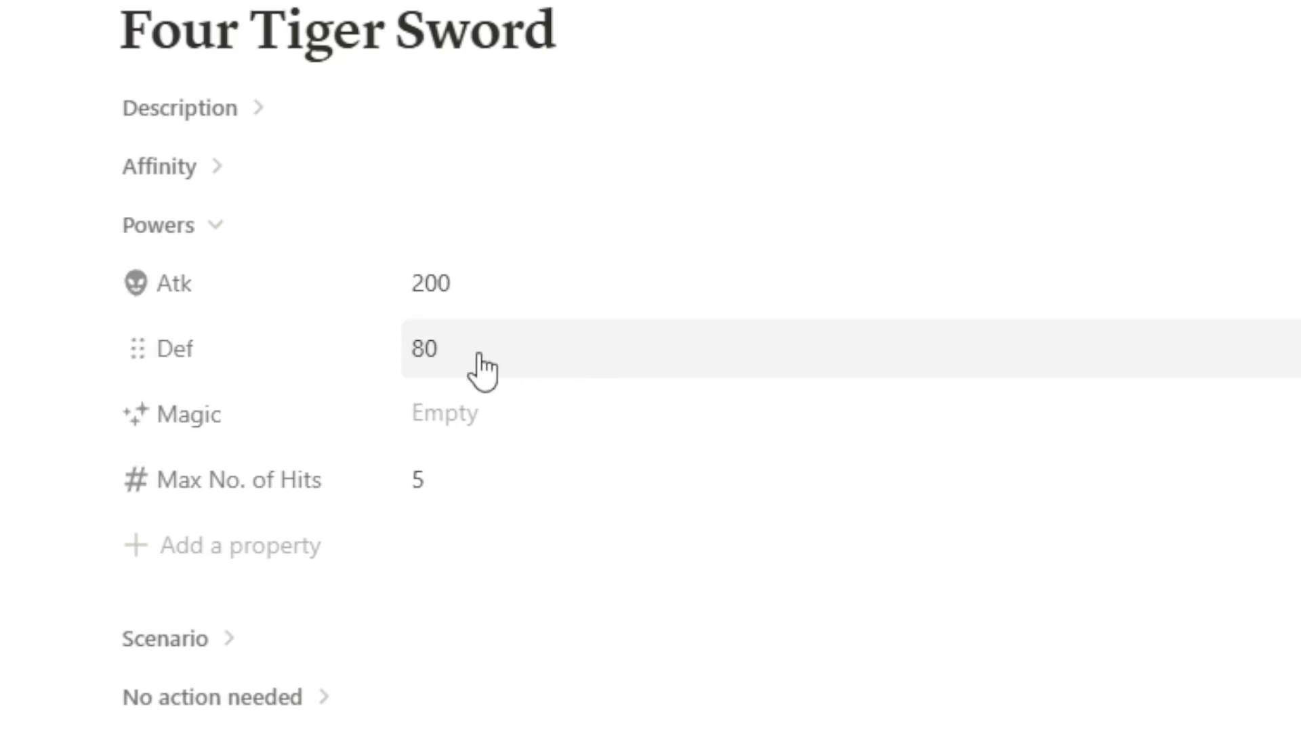
click(427, 350)
double_click(425, 351)
key(BackSpace)
click(485, 421)
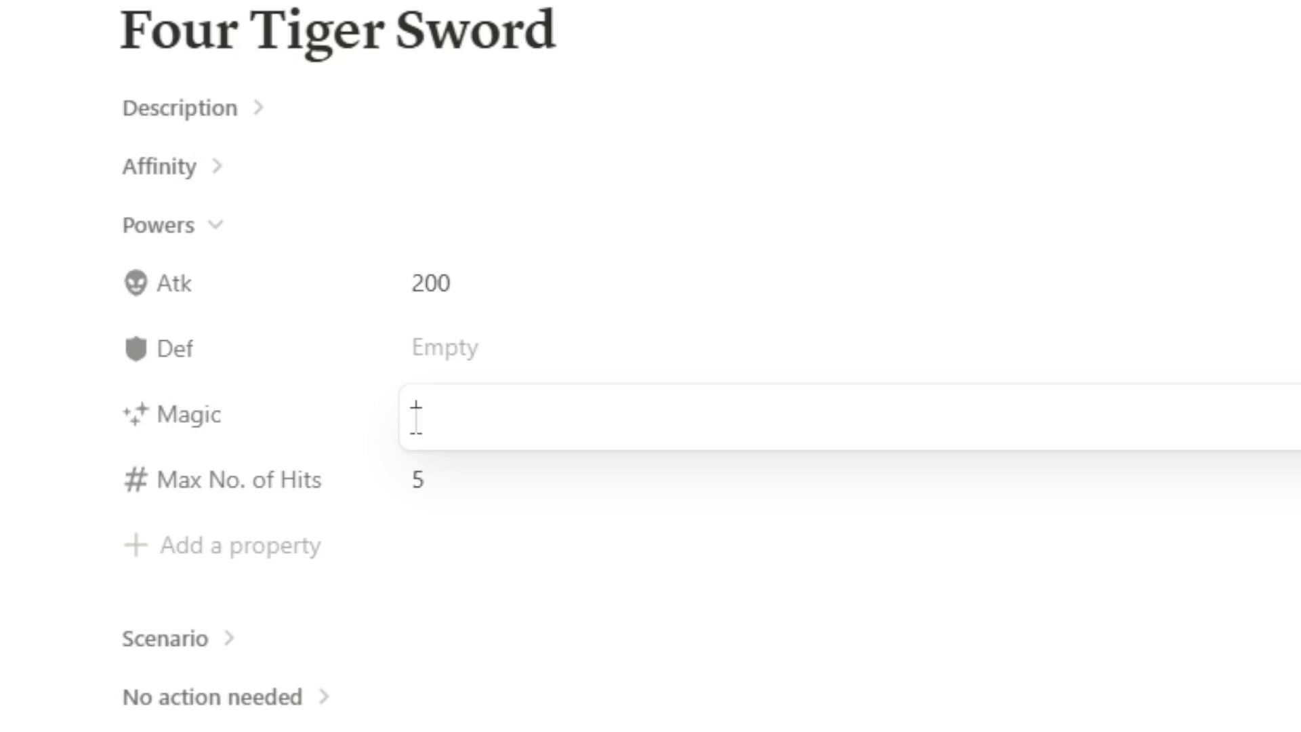
click(332, 420)
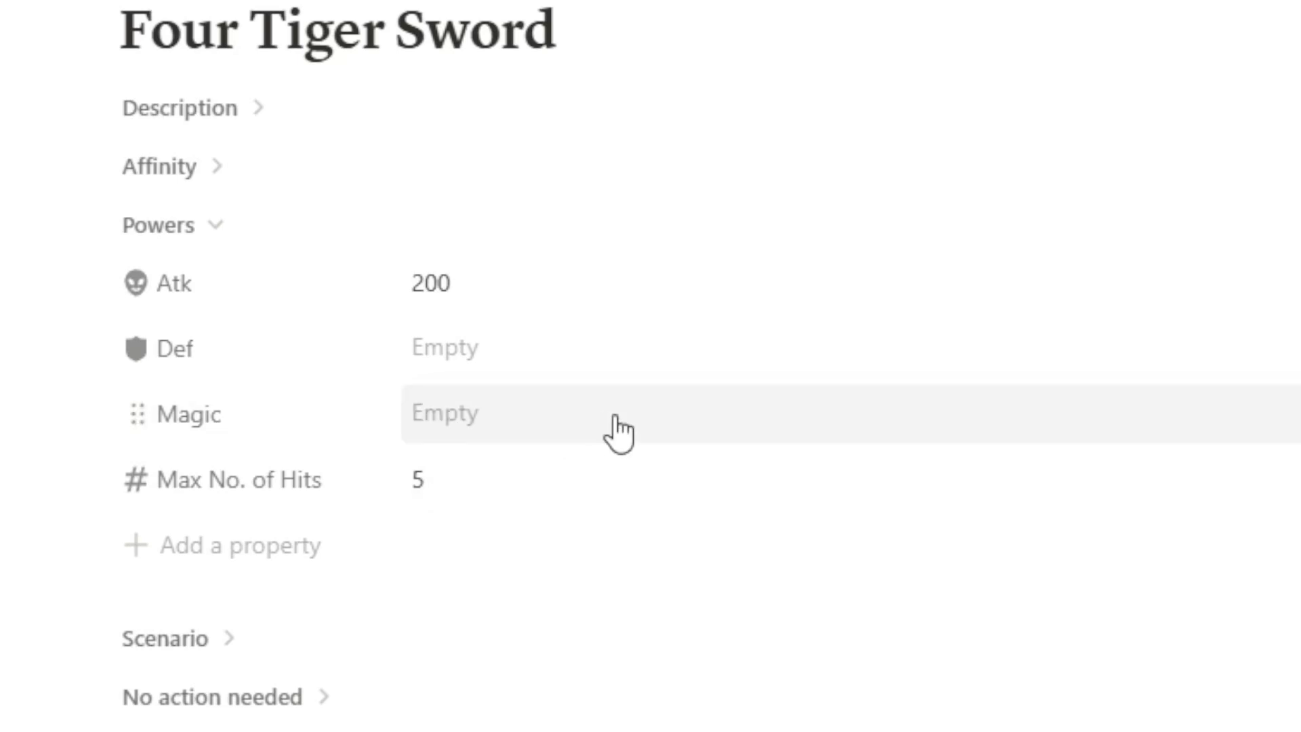
click(548, 490)
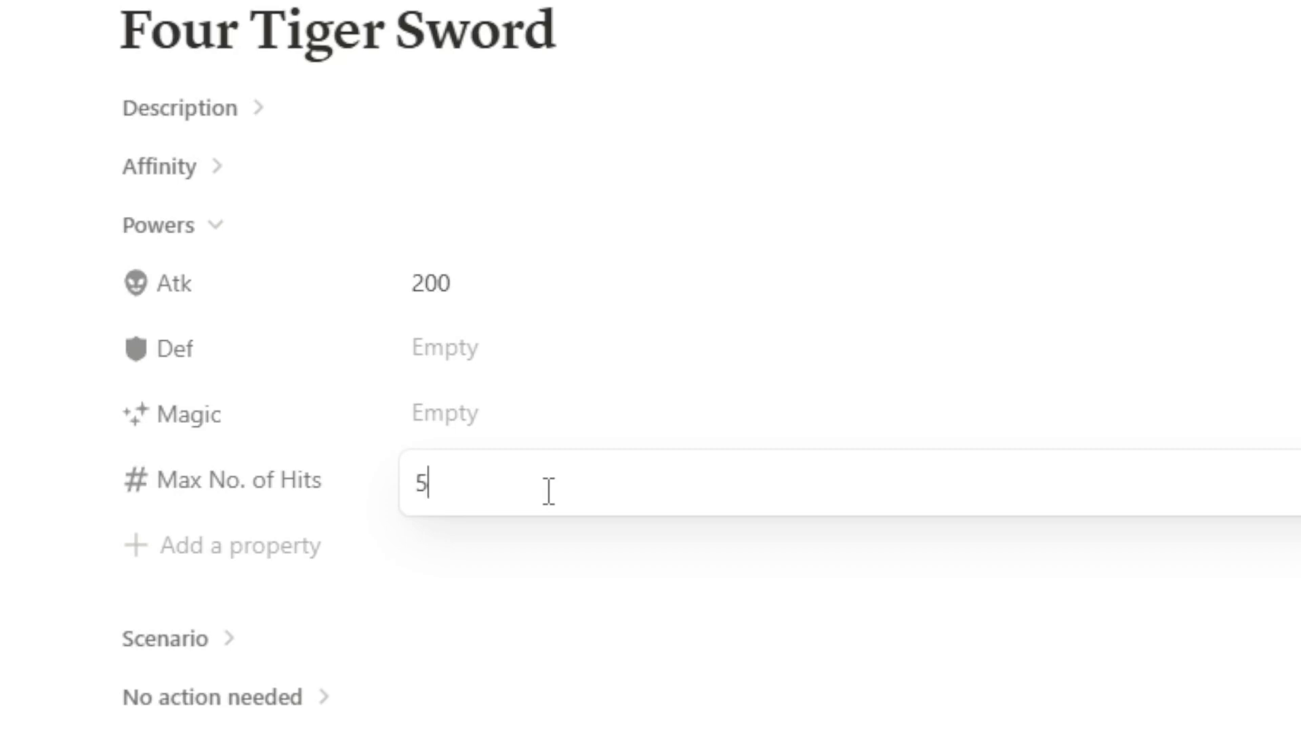
click(267, 505)
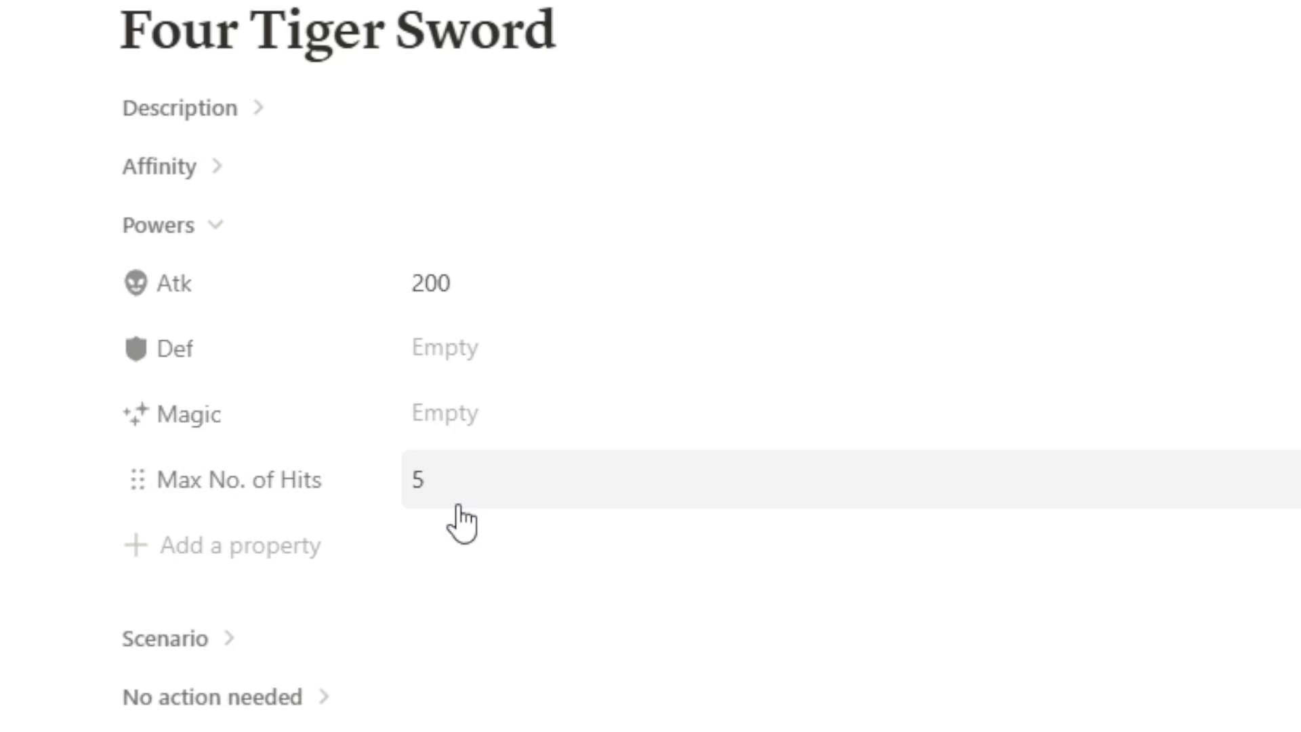
Swap the sword's Powers group for Affinity, check the Give to list, and close the item page.
click(215, 225)
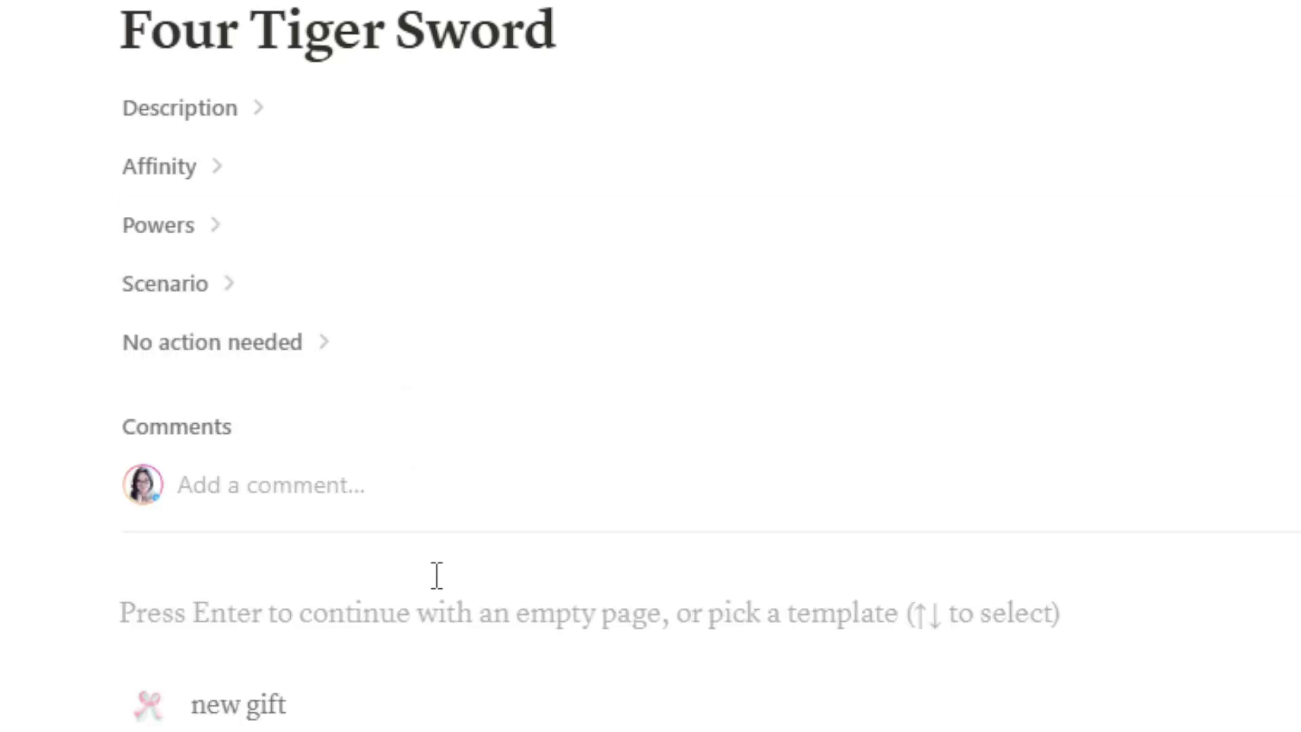
click(177, 172)
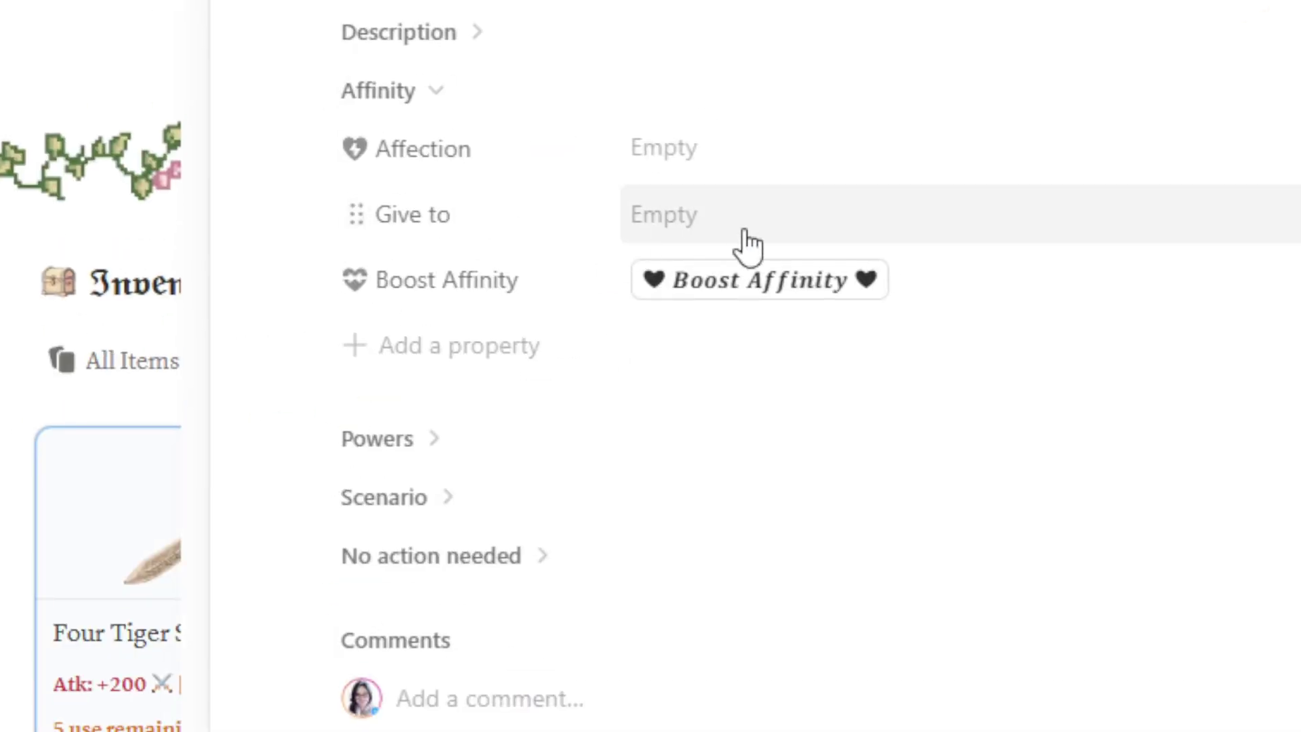
click(746, 231)
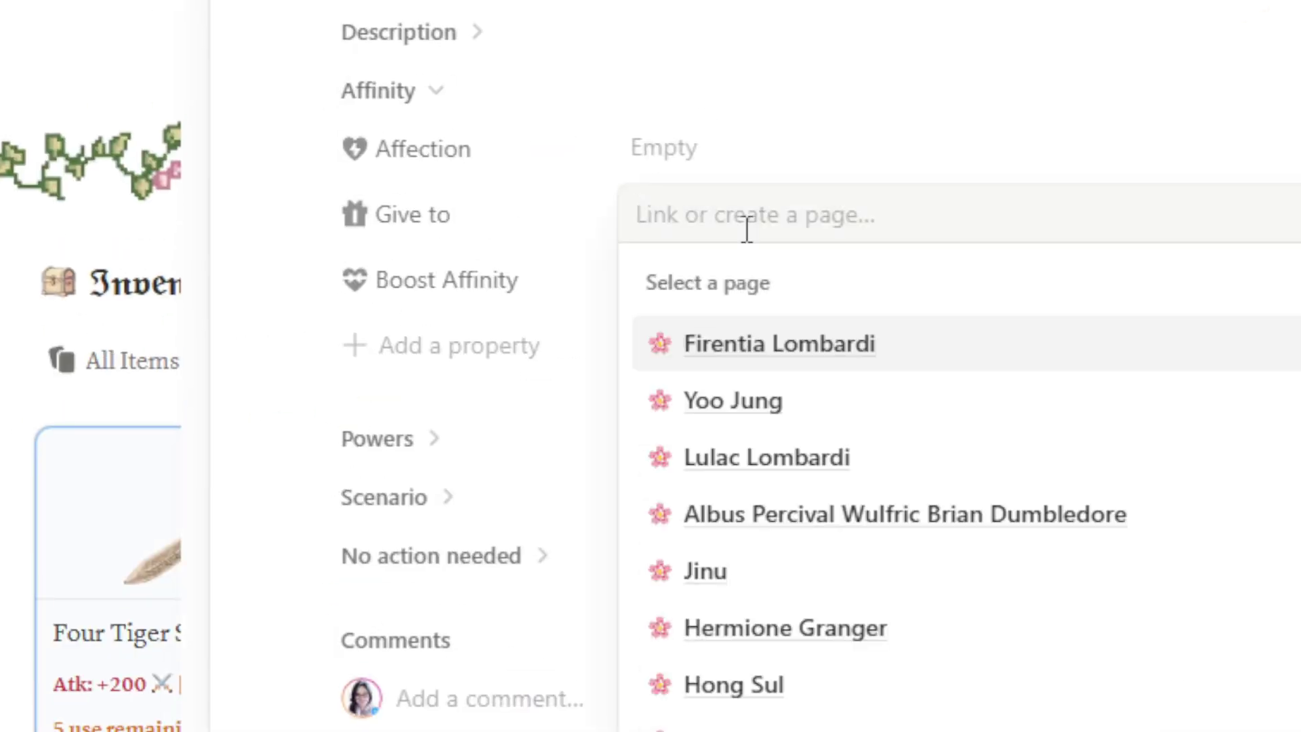
click(572, 247)
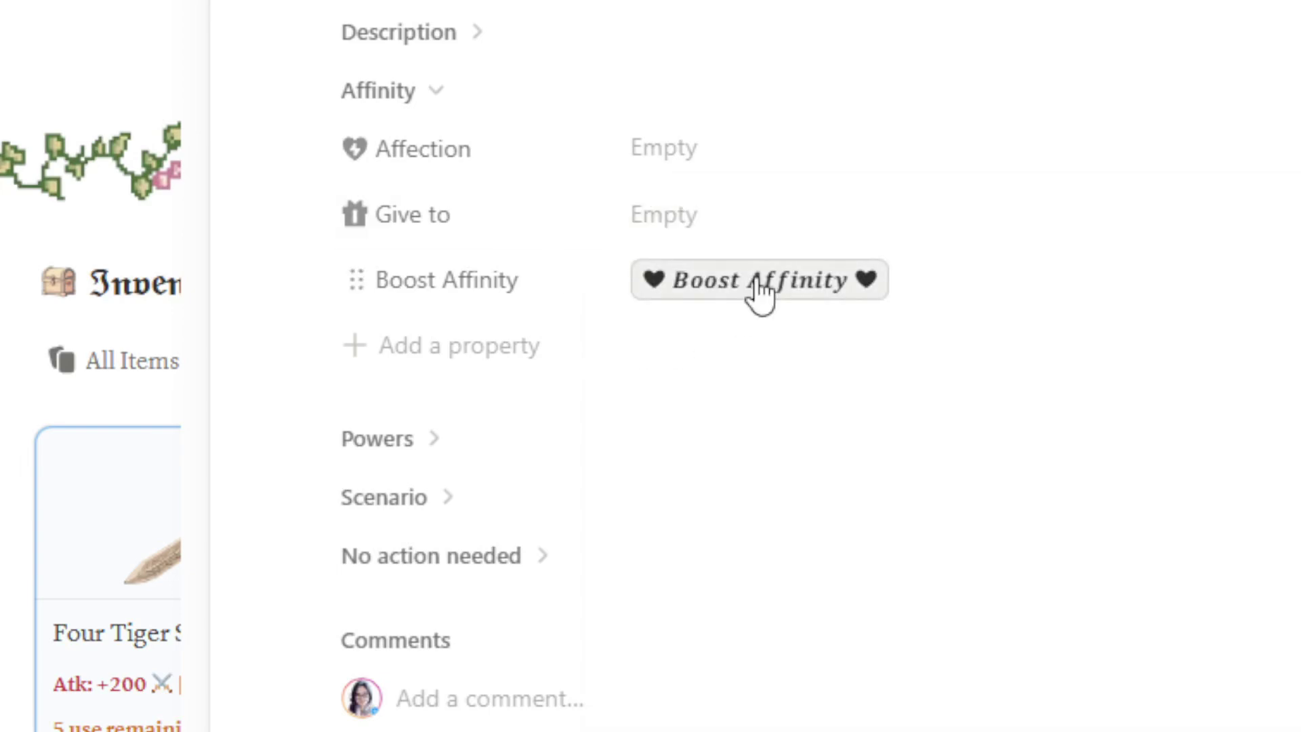
click(558, 20)
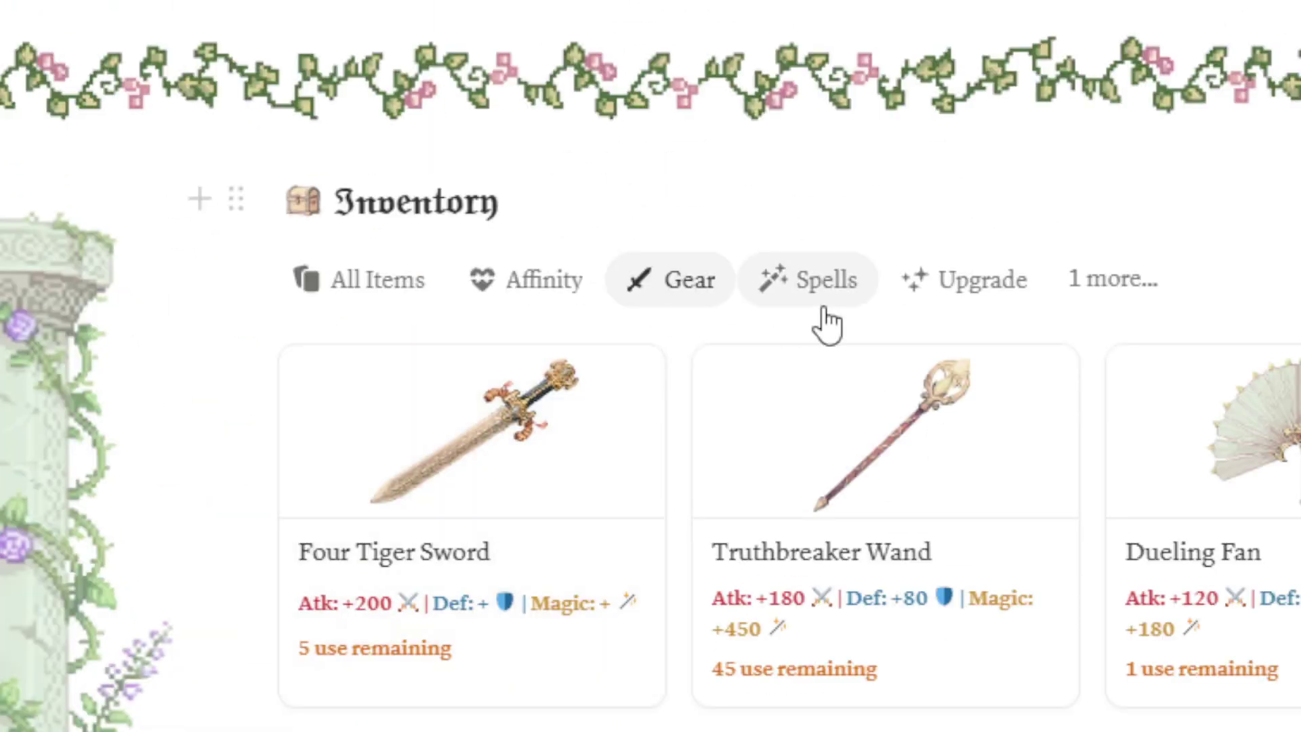
Inspect the new gift card's Give to and Affection fields in the Affinity view, leaving them unchanged.
click(527, 292)
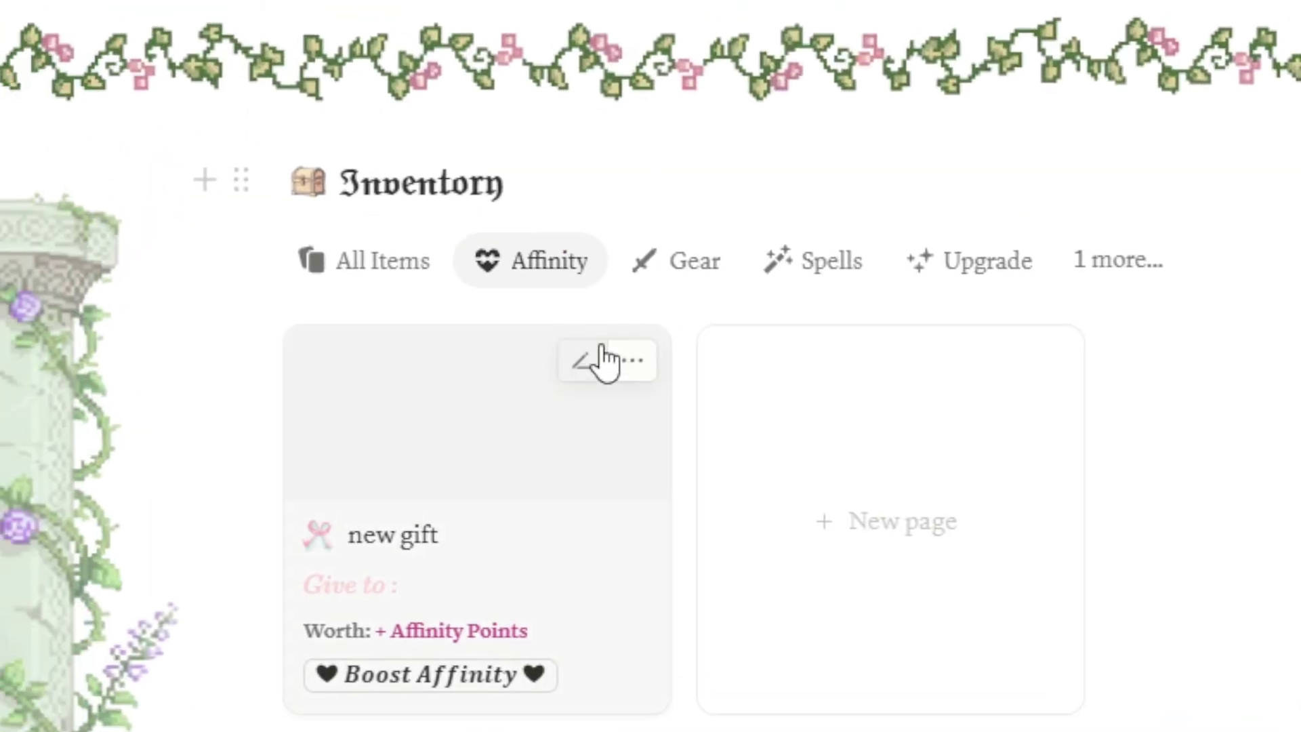
click(603, 360)
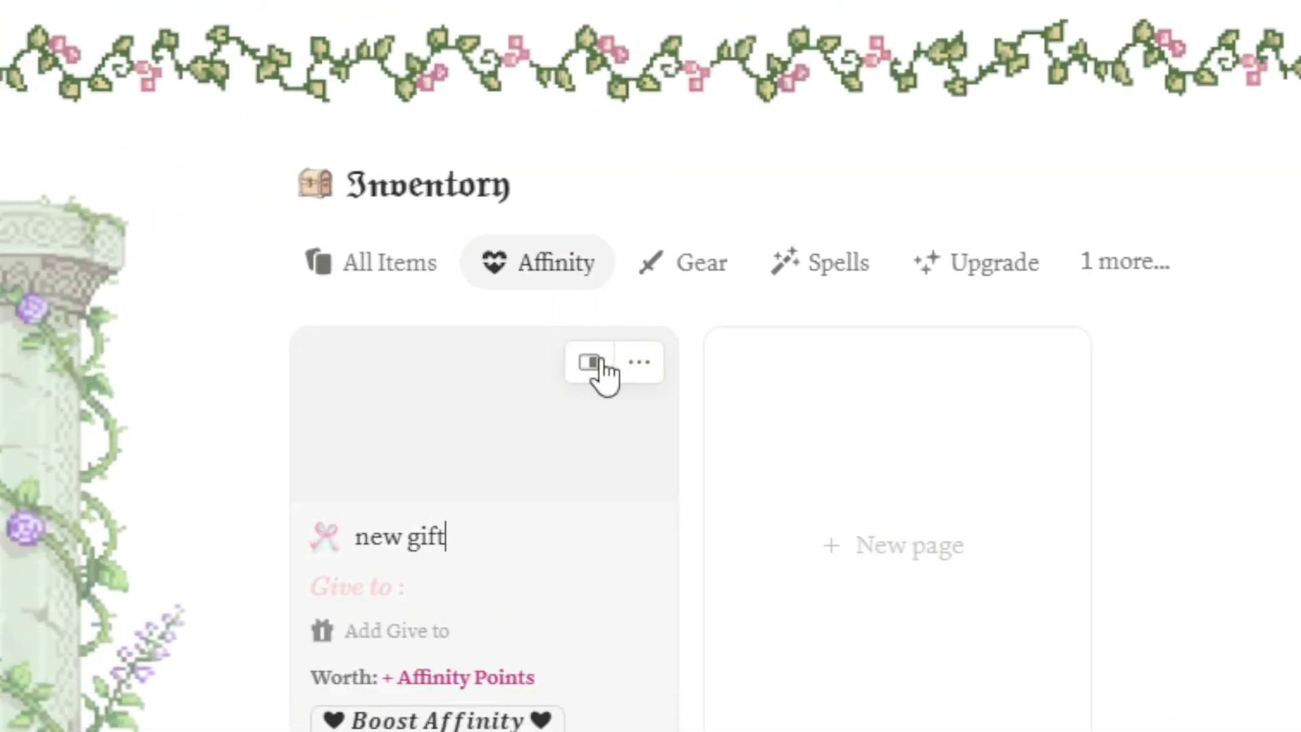
click(437, 644)
key(Escape)
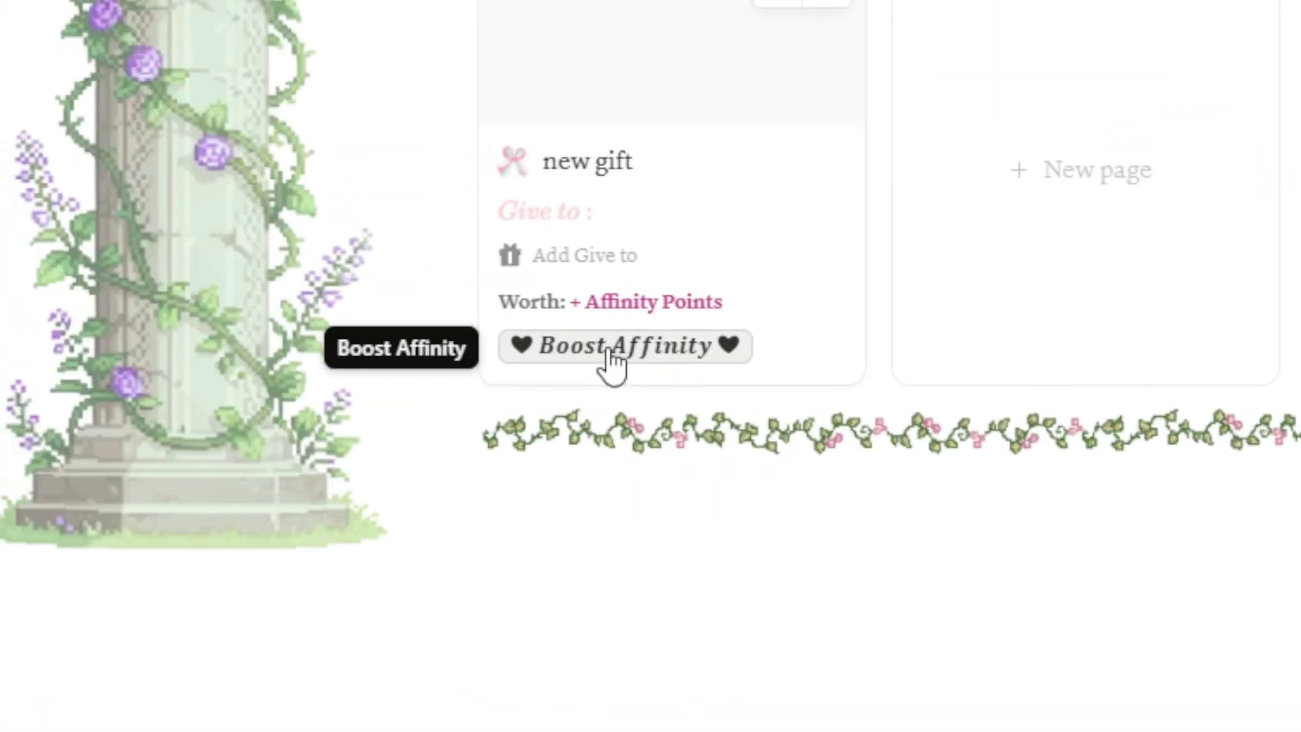
click(671, 92)
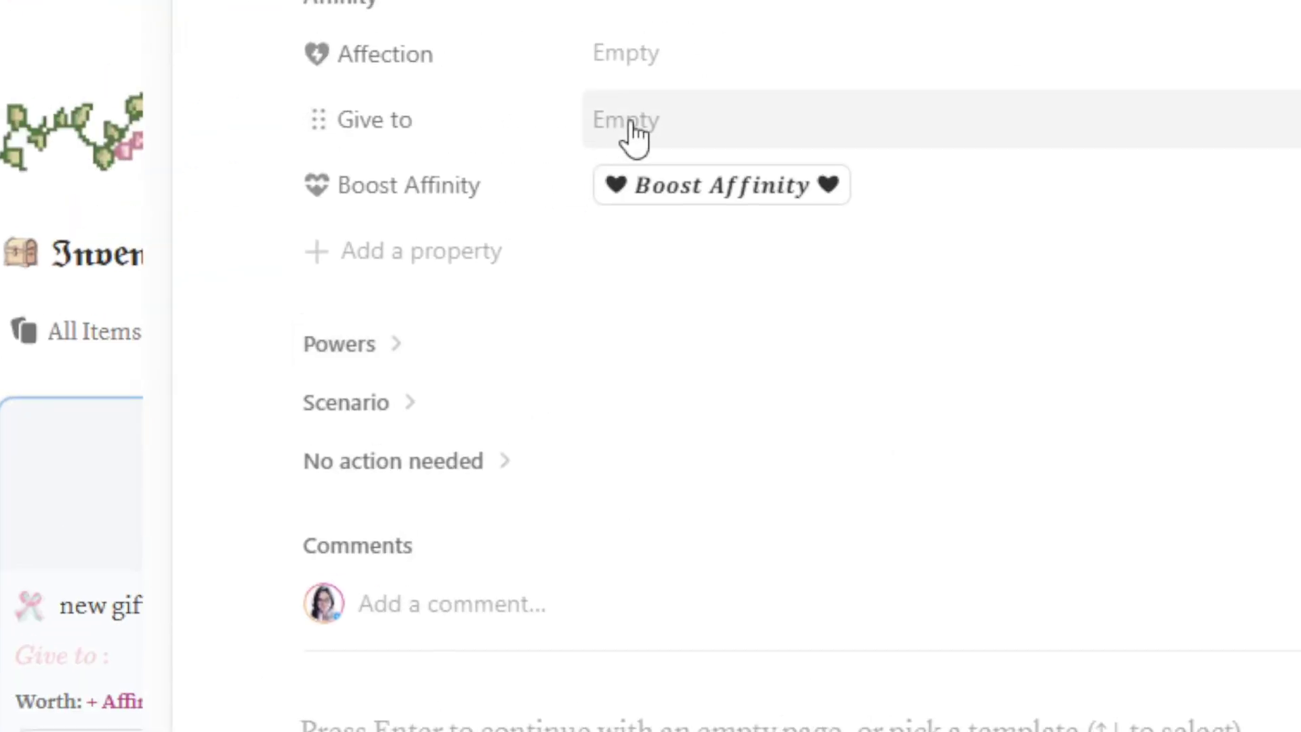
click(675, 62)
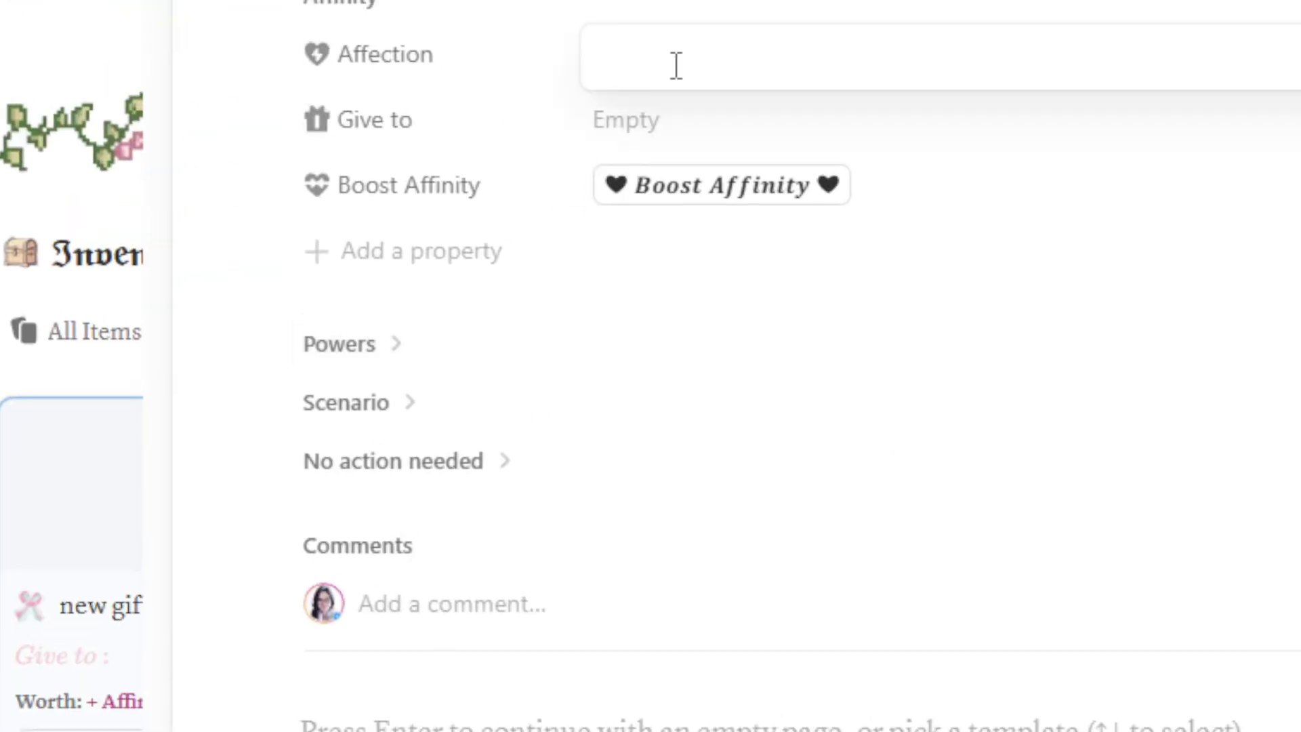
click(561, 96)
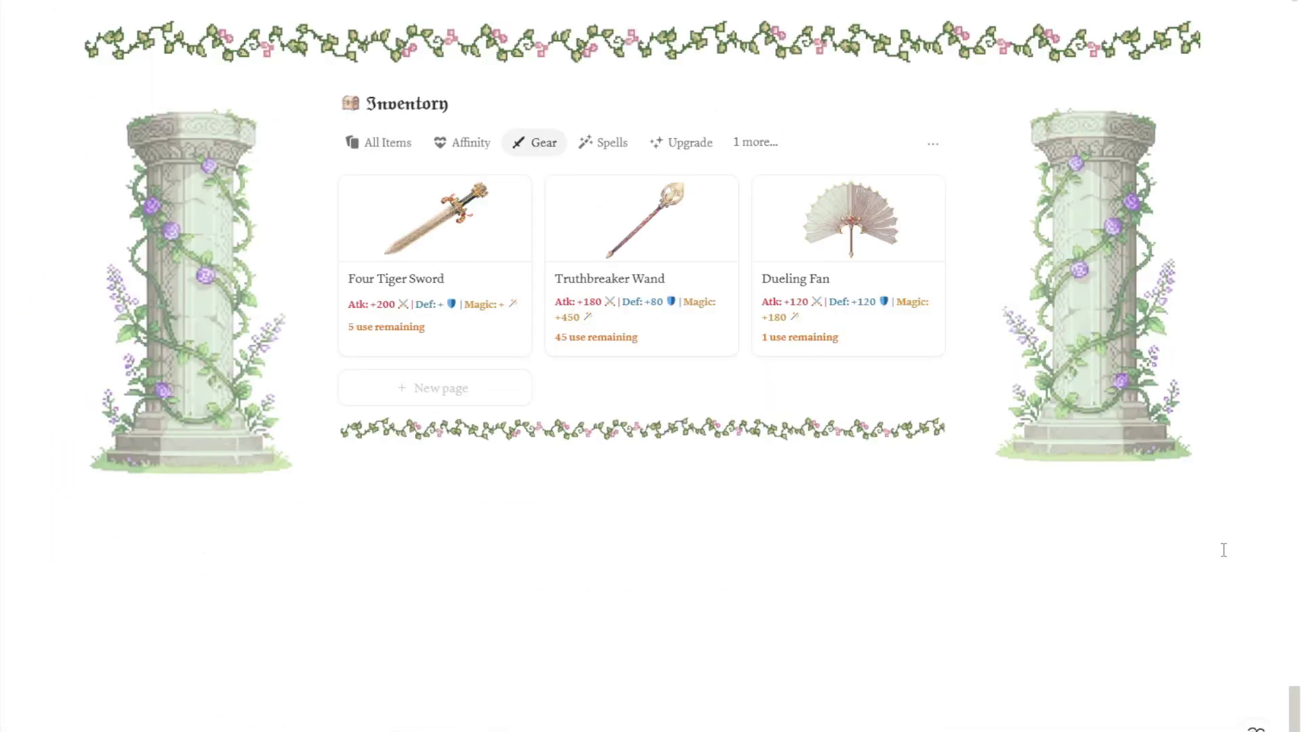
Scroll up past the quests, Twilight Cavern and Townspeople sections to the village cover banner.
scroll(1220, 551, up, 4)
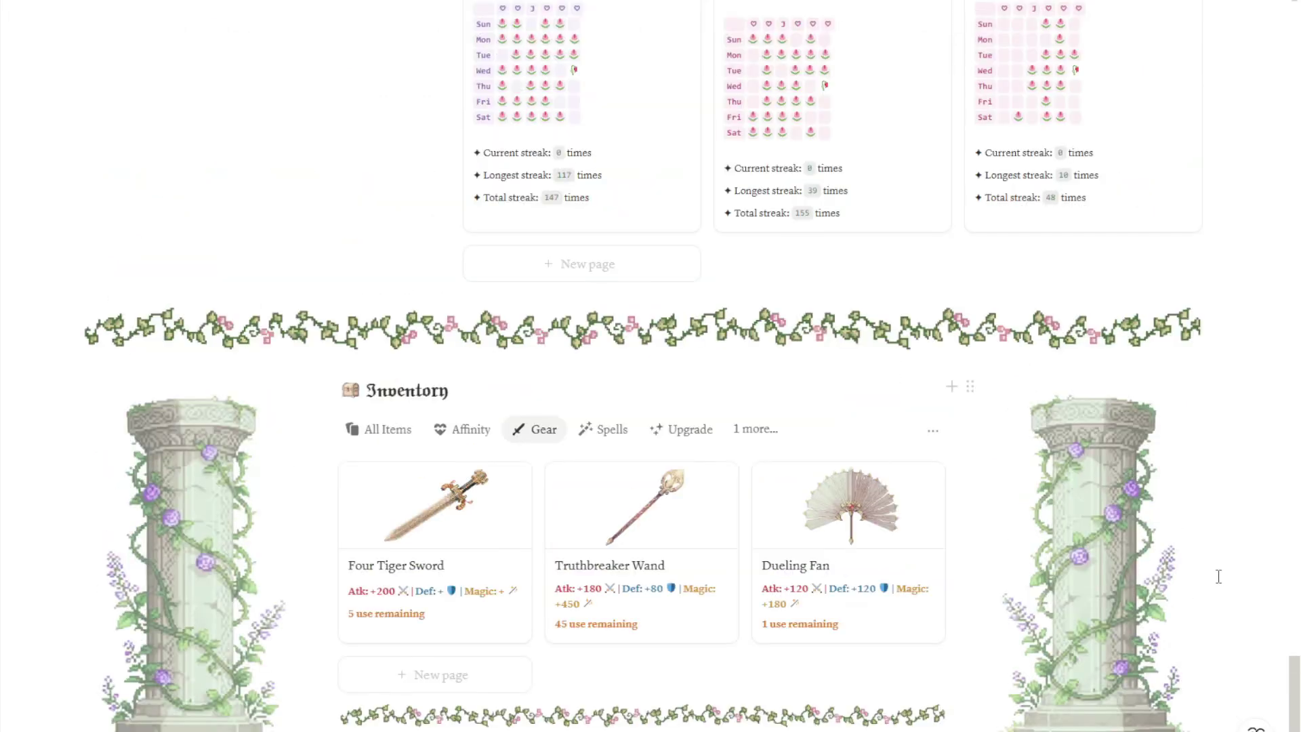
scroll(1219, 577, up, 2)
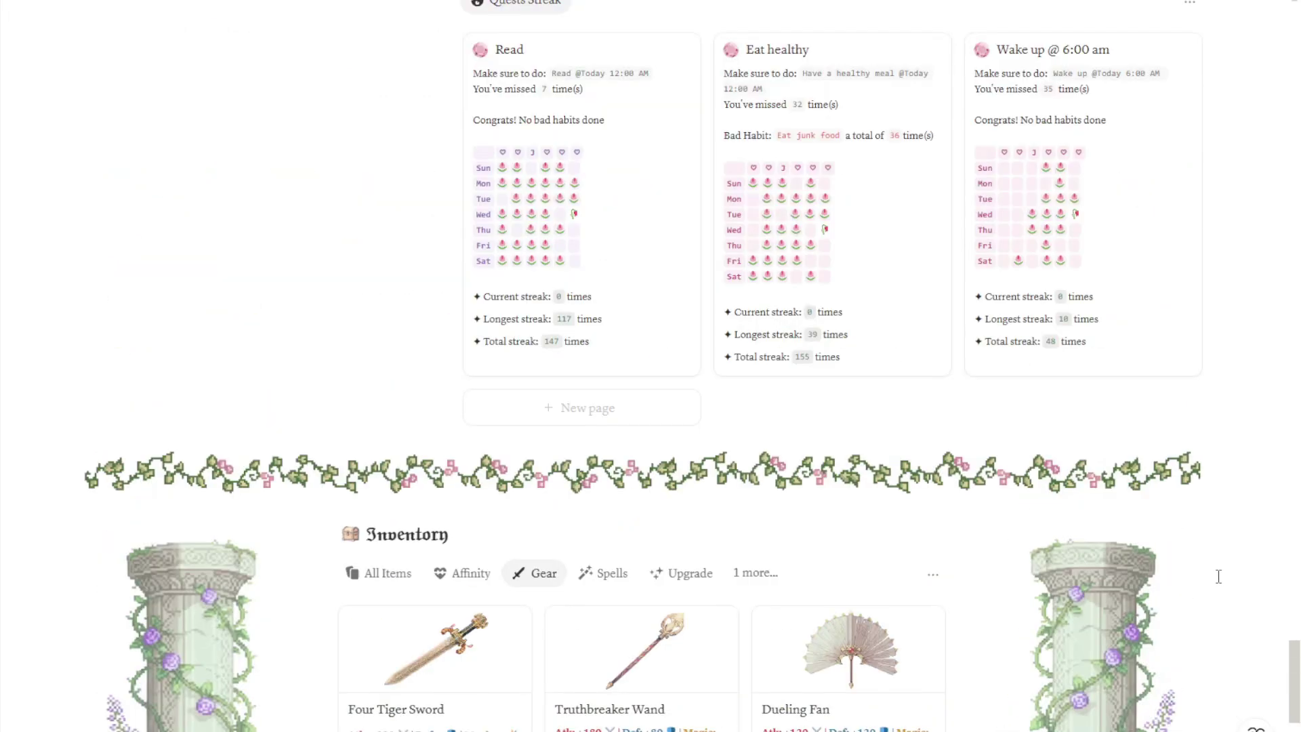
scroll(1219, 577, up, 2)
scroll(1219, 577, up, 2)
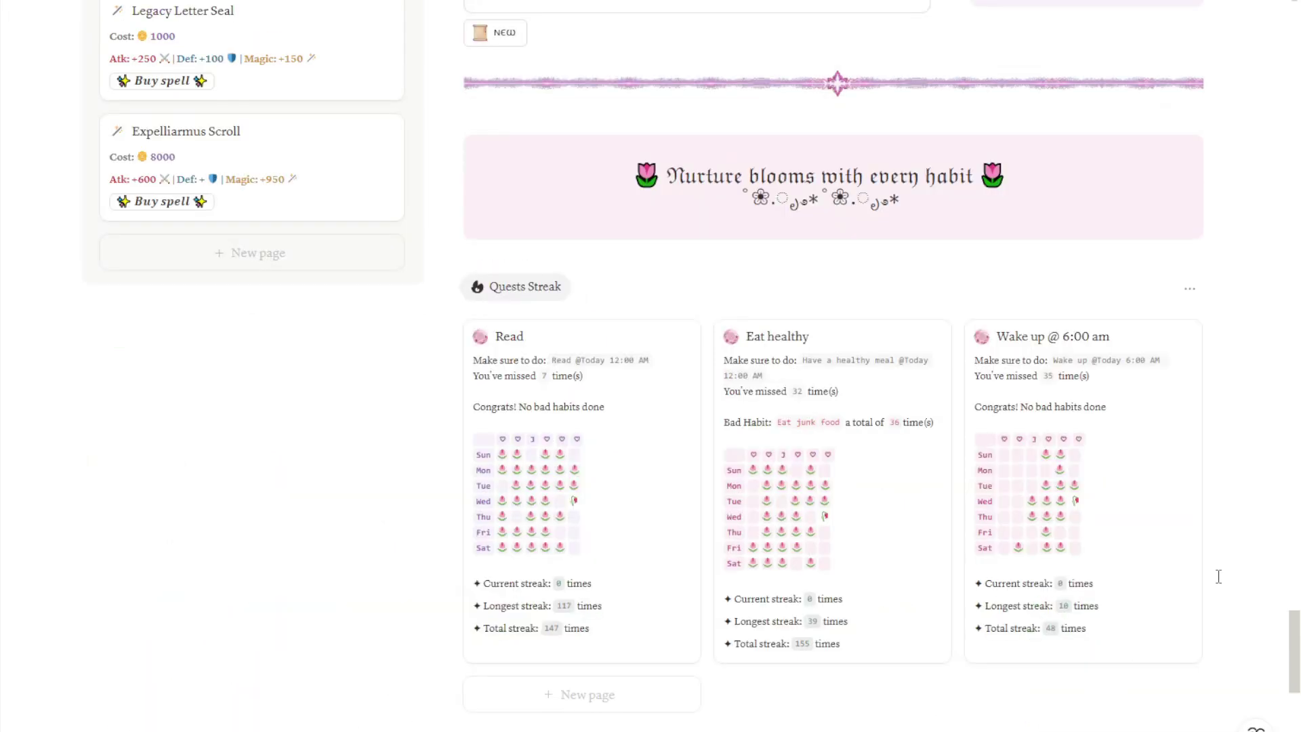
scroll(1219, 576, up, 2)
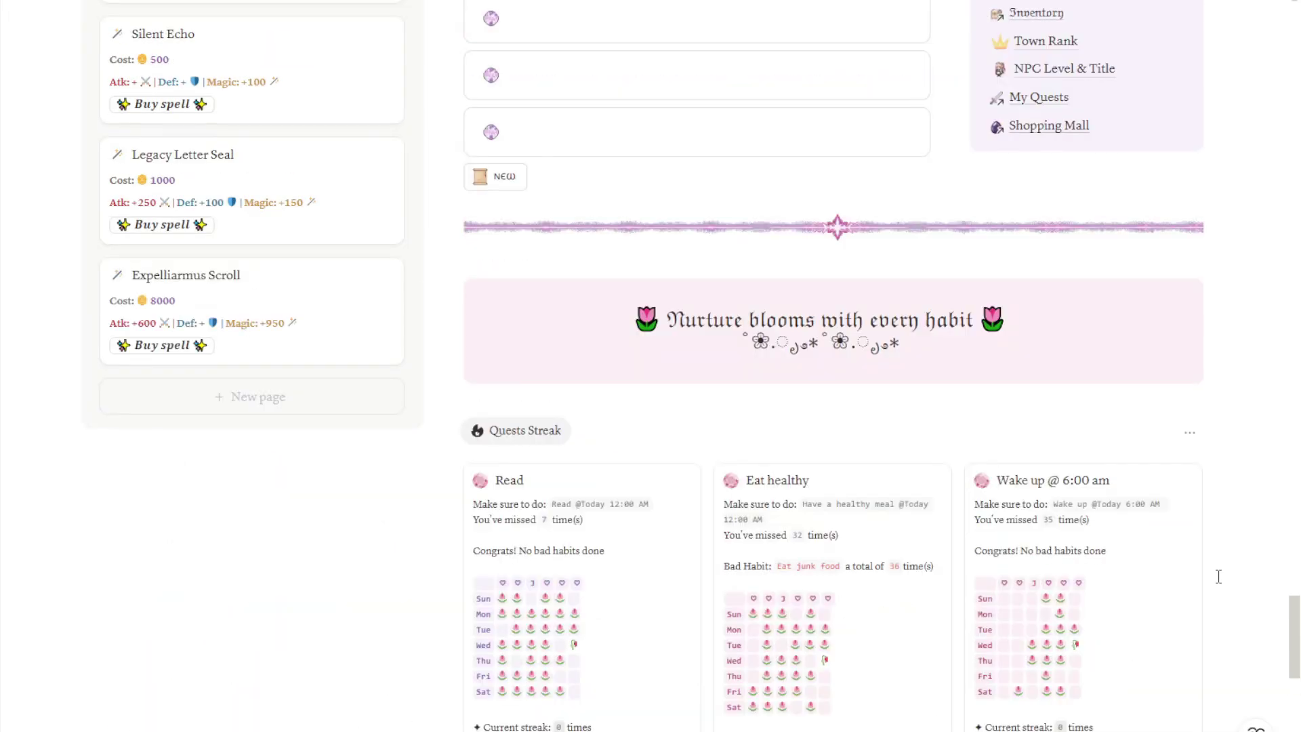
scroll(1219, 577, up, 2)
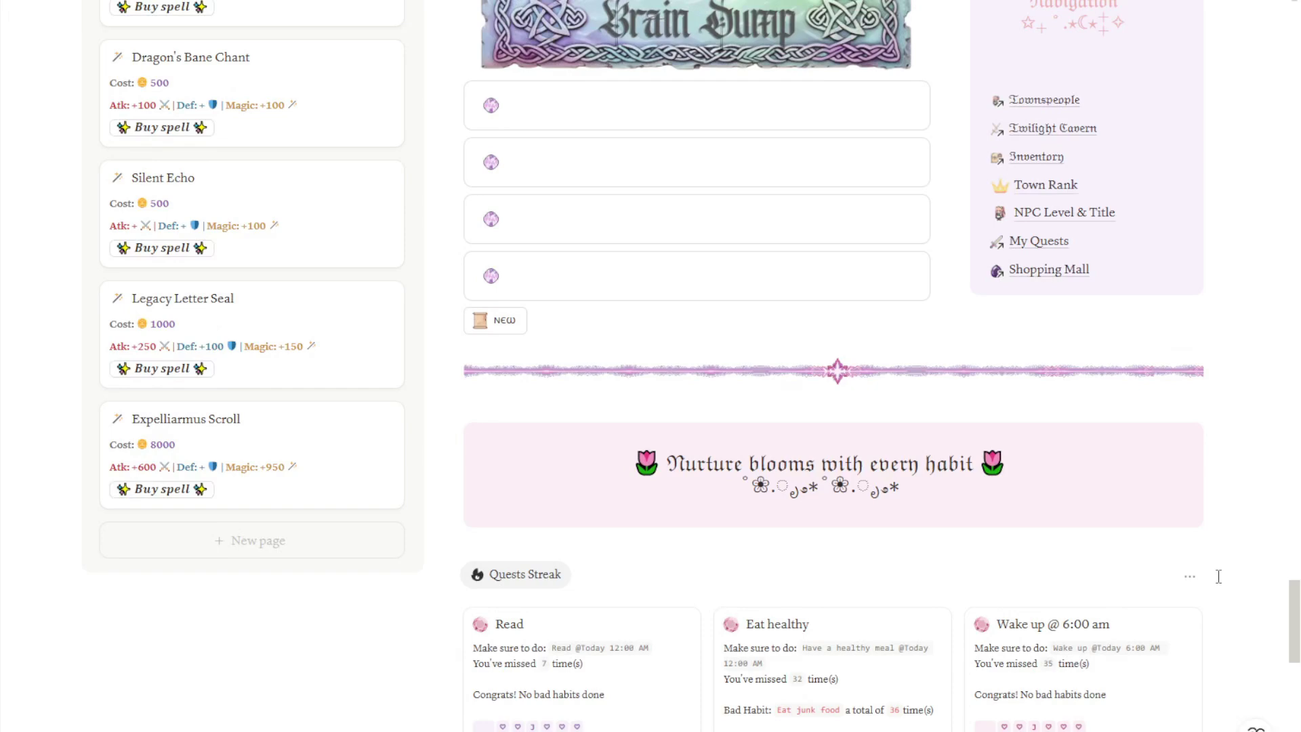
scroll(1218, 577, up, 6)
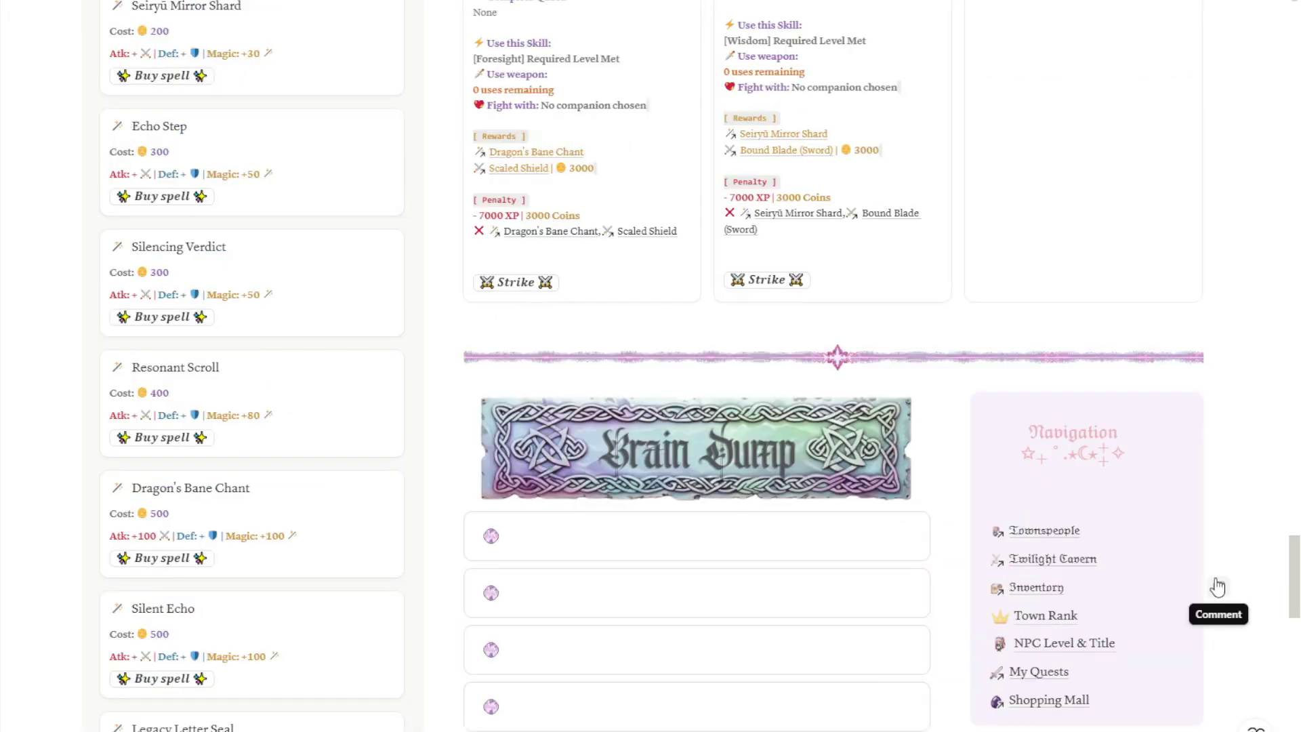
scroll(1218, 587, up, 4)
scroll(1217, 579, up, 4)
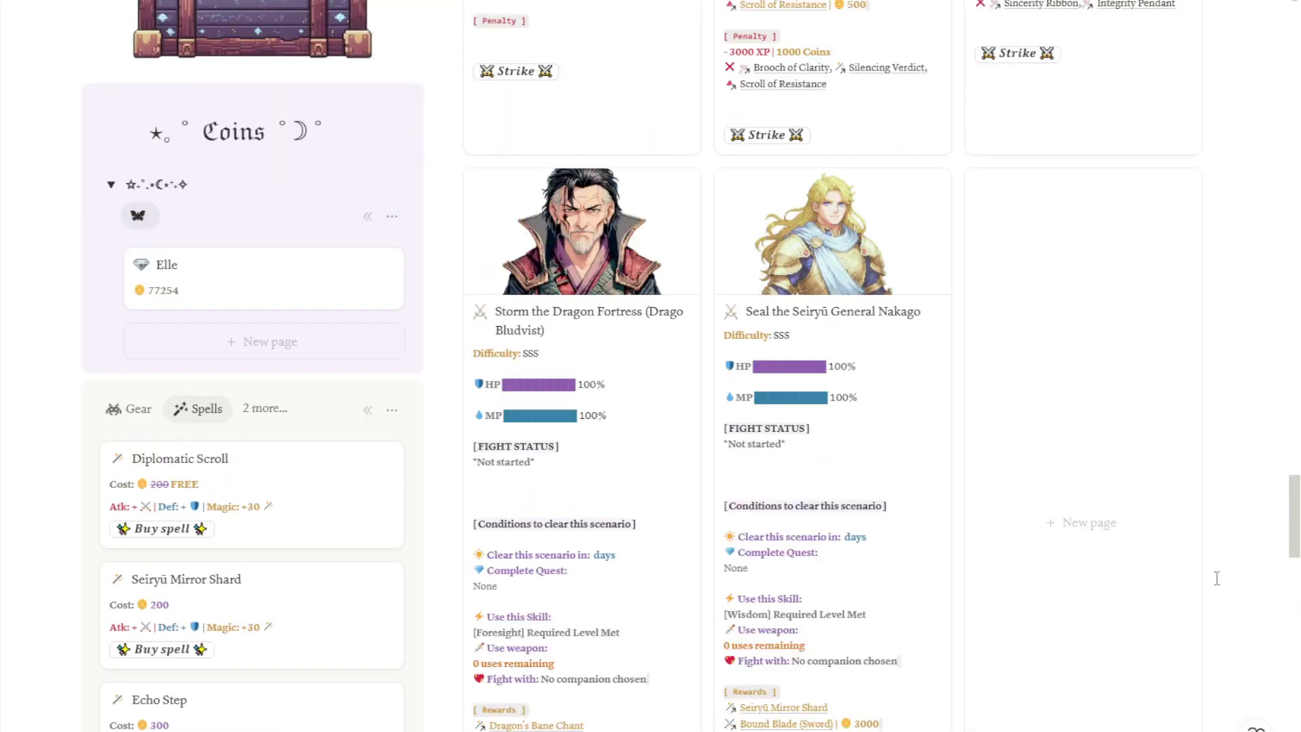
scroll(1217, 578, up, 2)
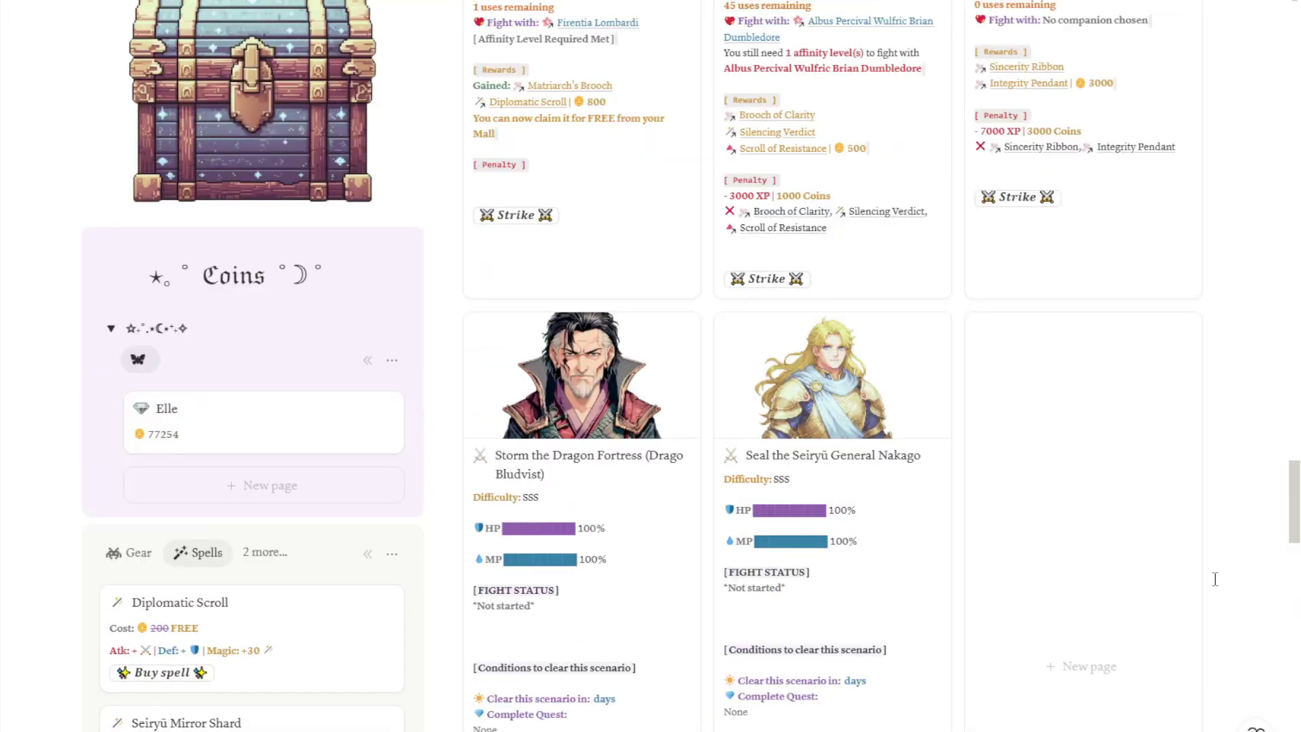
scroll(1215, 579, up, 2)
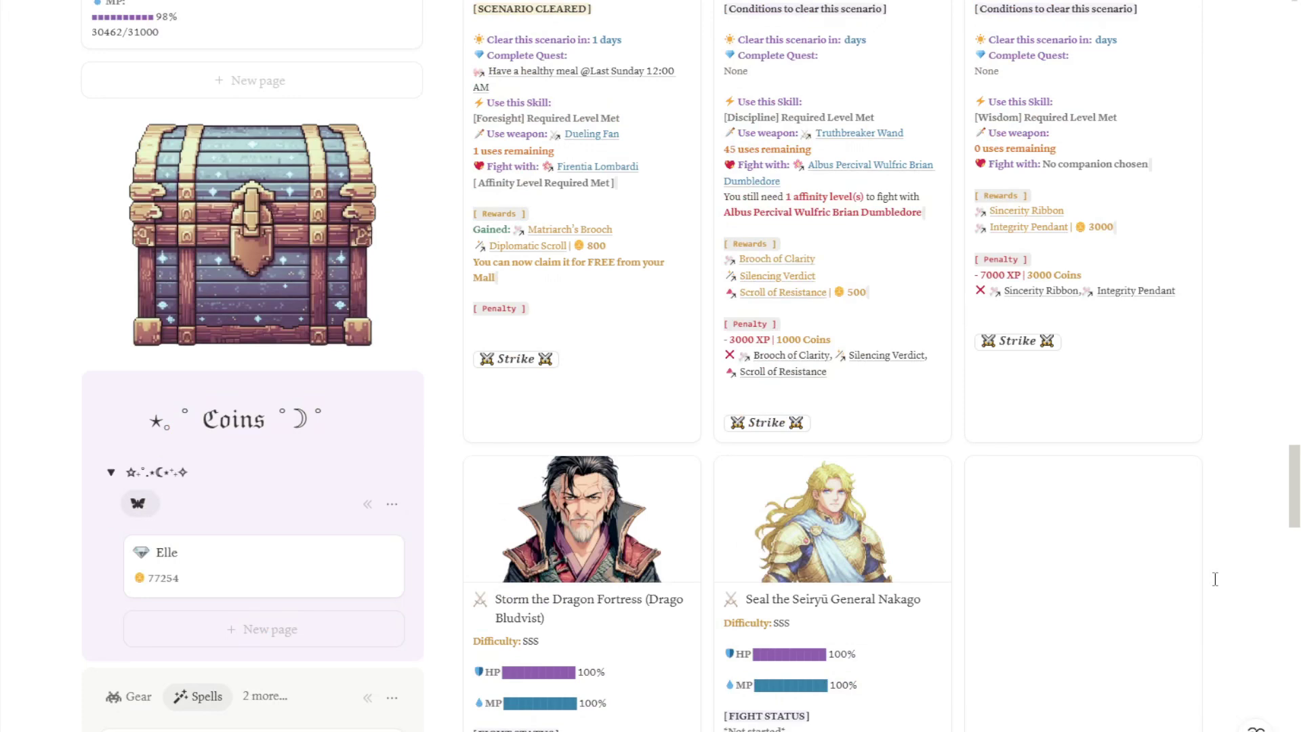
scroll(1213, 578, up, 2)
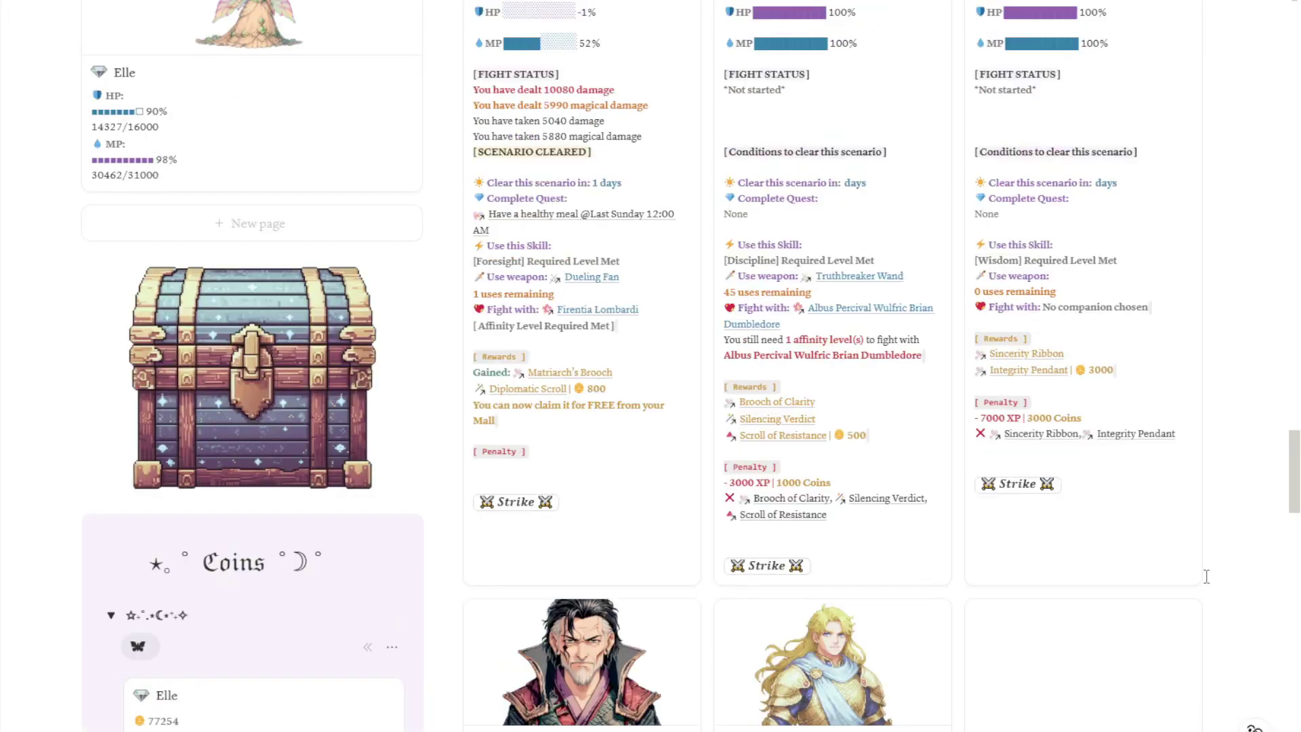
scroll(1206, 576, up, 2)
scroll(1206, 577, up, 2)
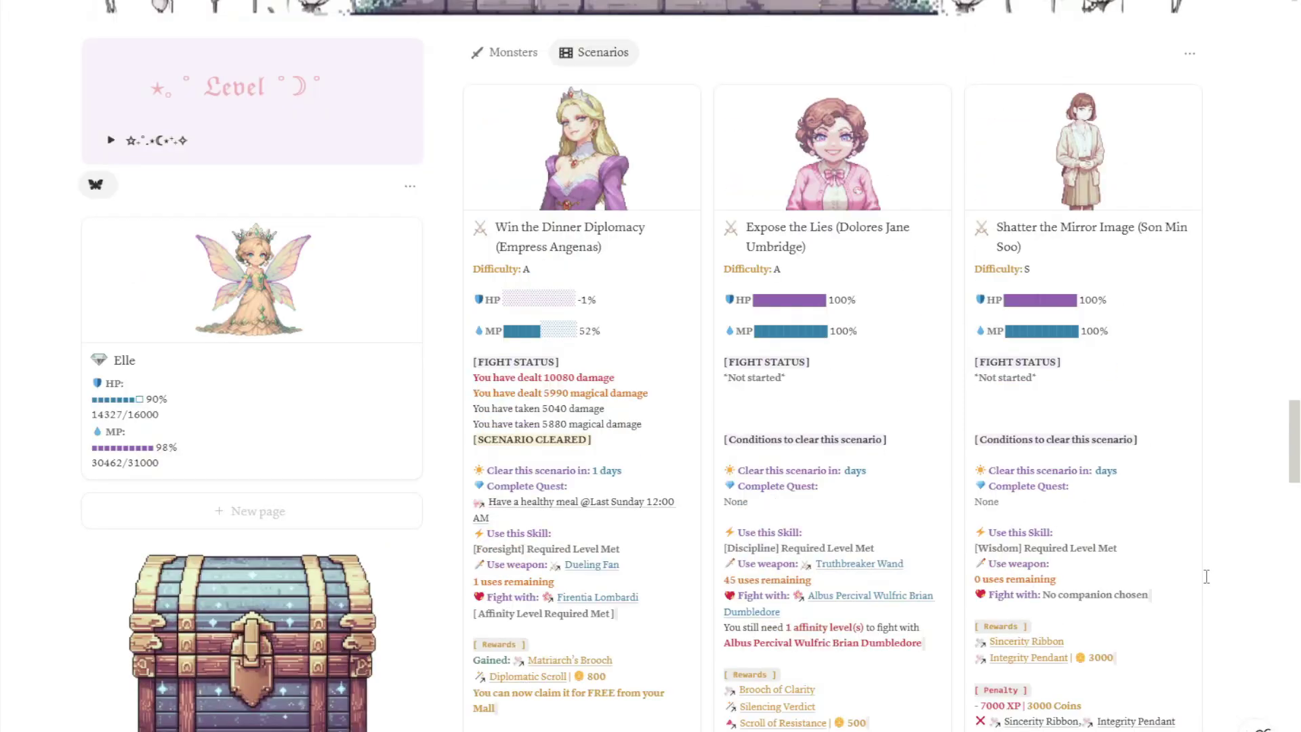
scroll(1207, 577, up, 2)
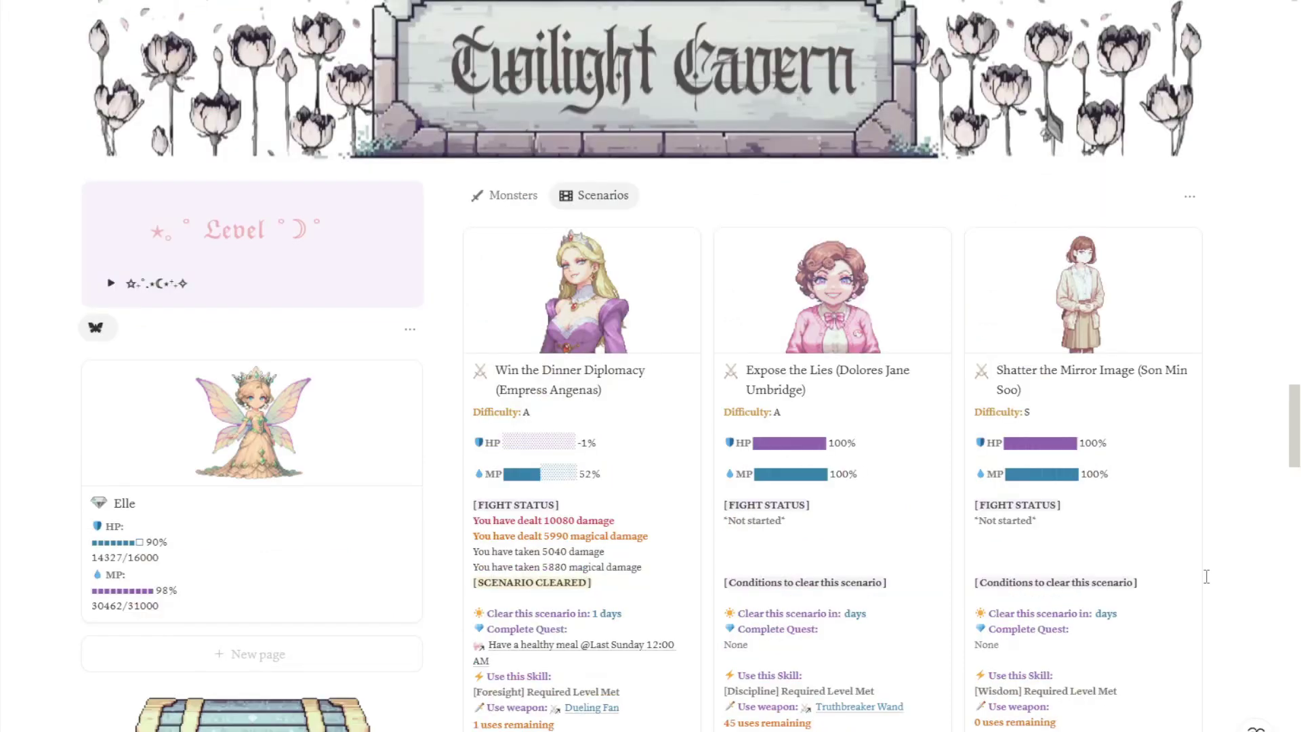
scroll(1206, 577, up, 2)
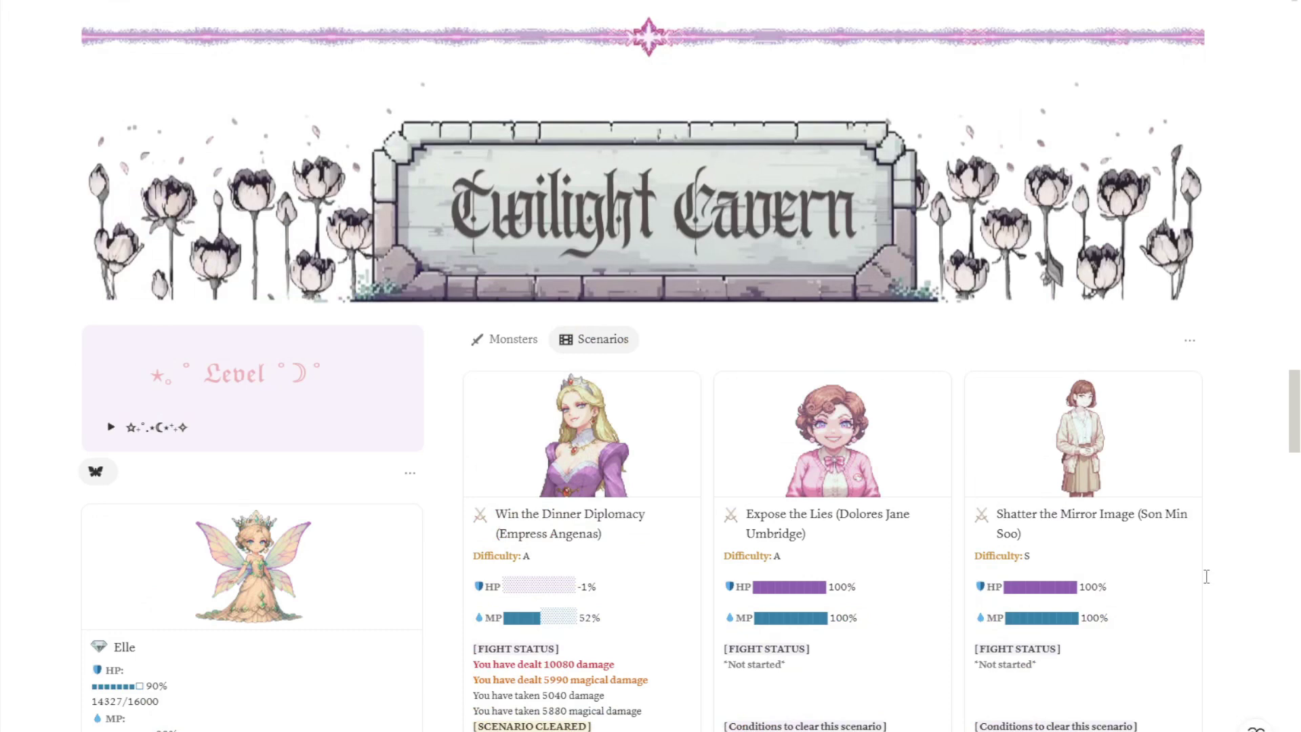
scroll(1207, 577, up, 2)
scroll(1206, 577, up, 6)
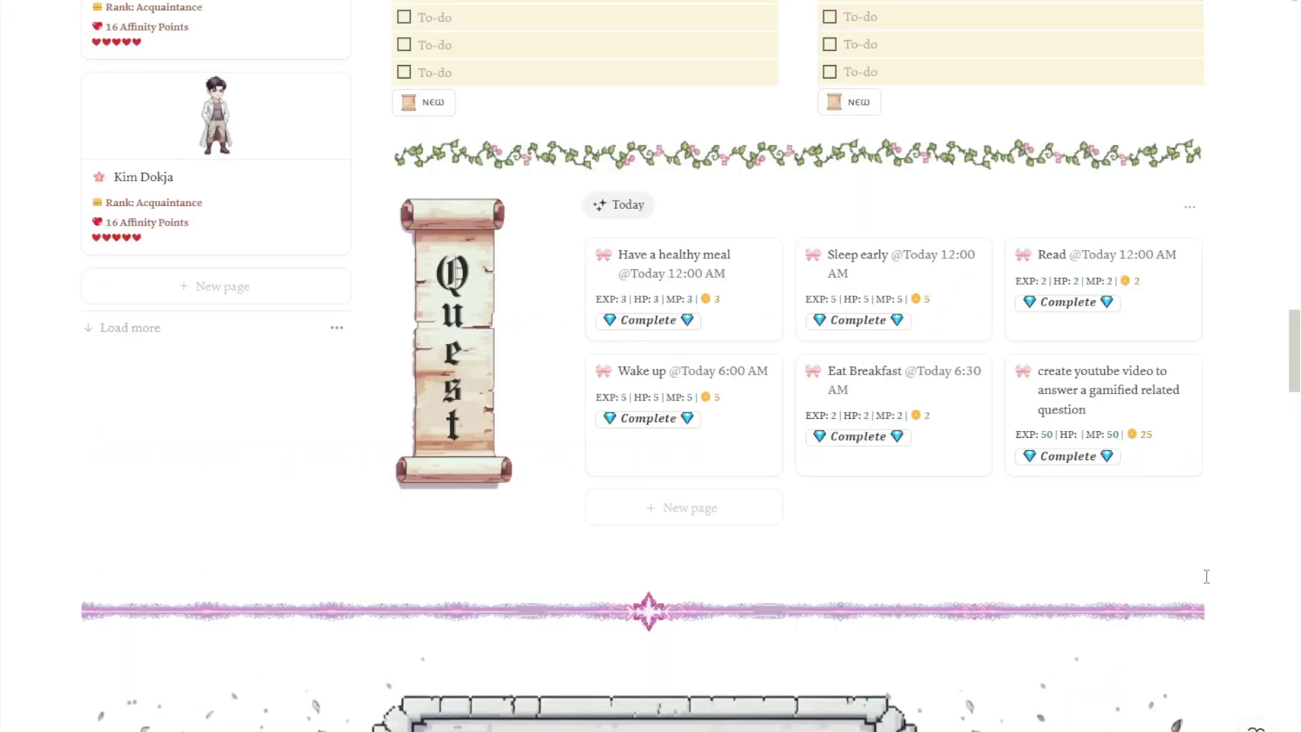
scroll(1207, 577, up, 2)
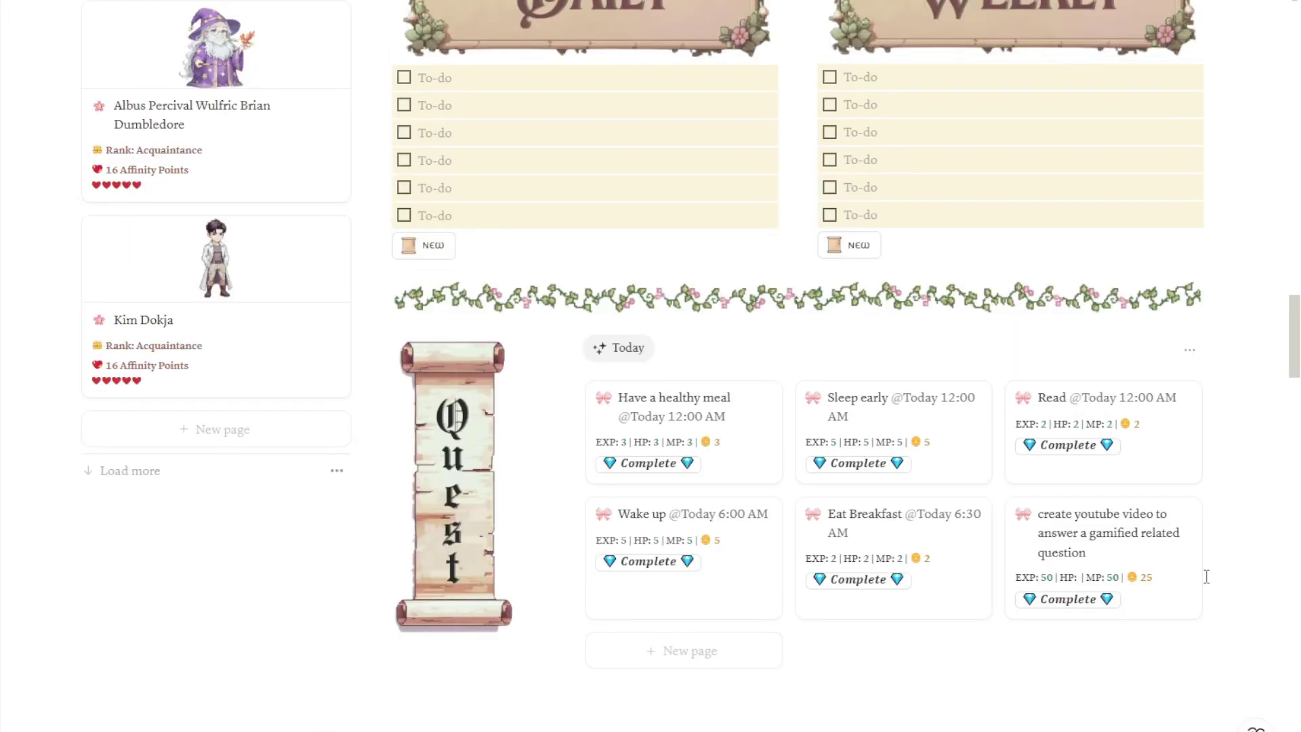
scroll(1206, 577, up, 2)
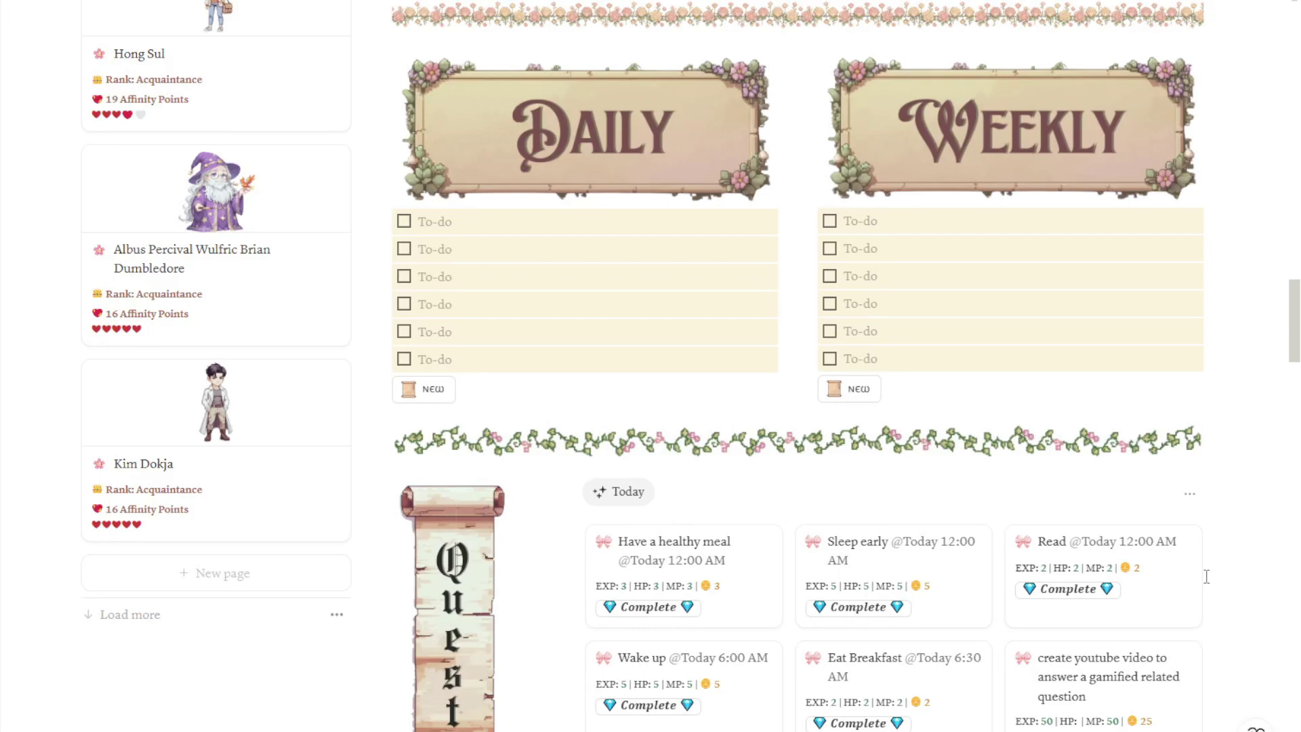
scroll(1206, 576, up, 2)
scroll(1207, 577, up, 2)
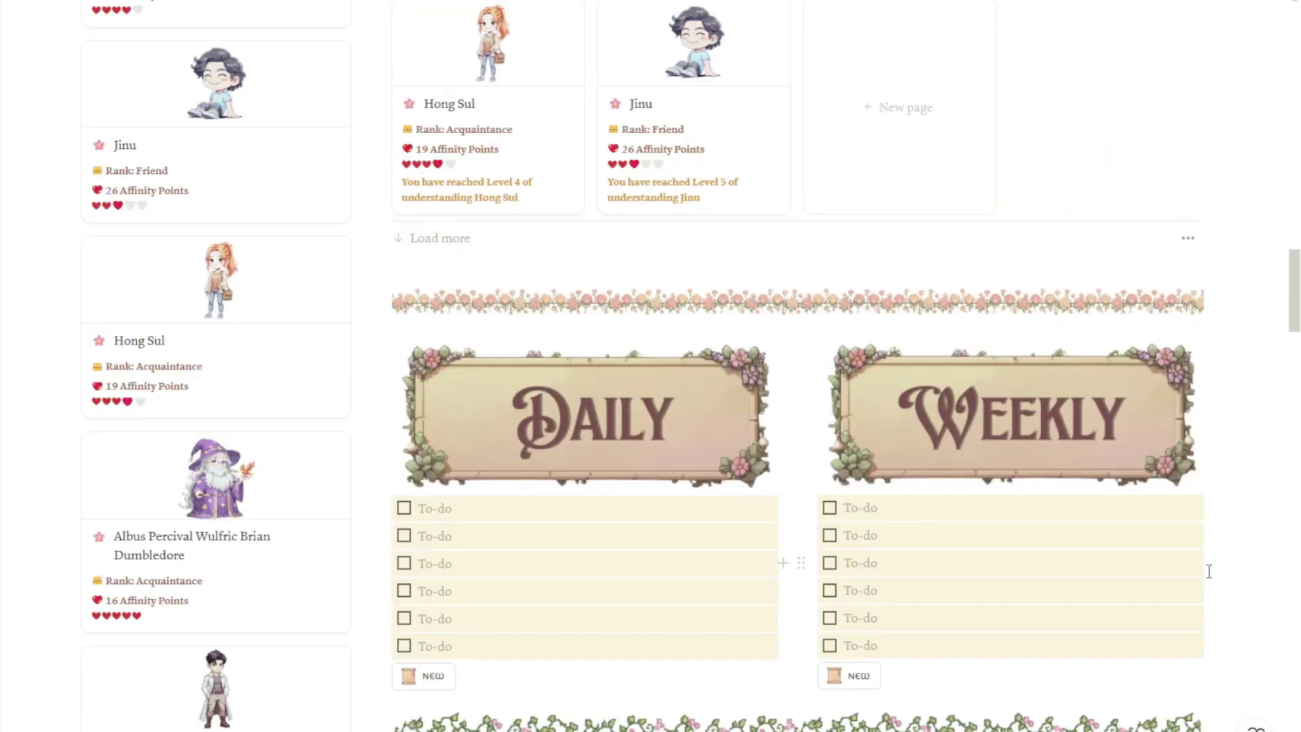
scroll(1209, 572, up, 4)
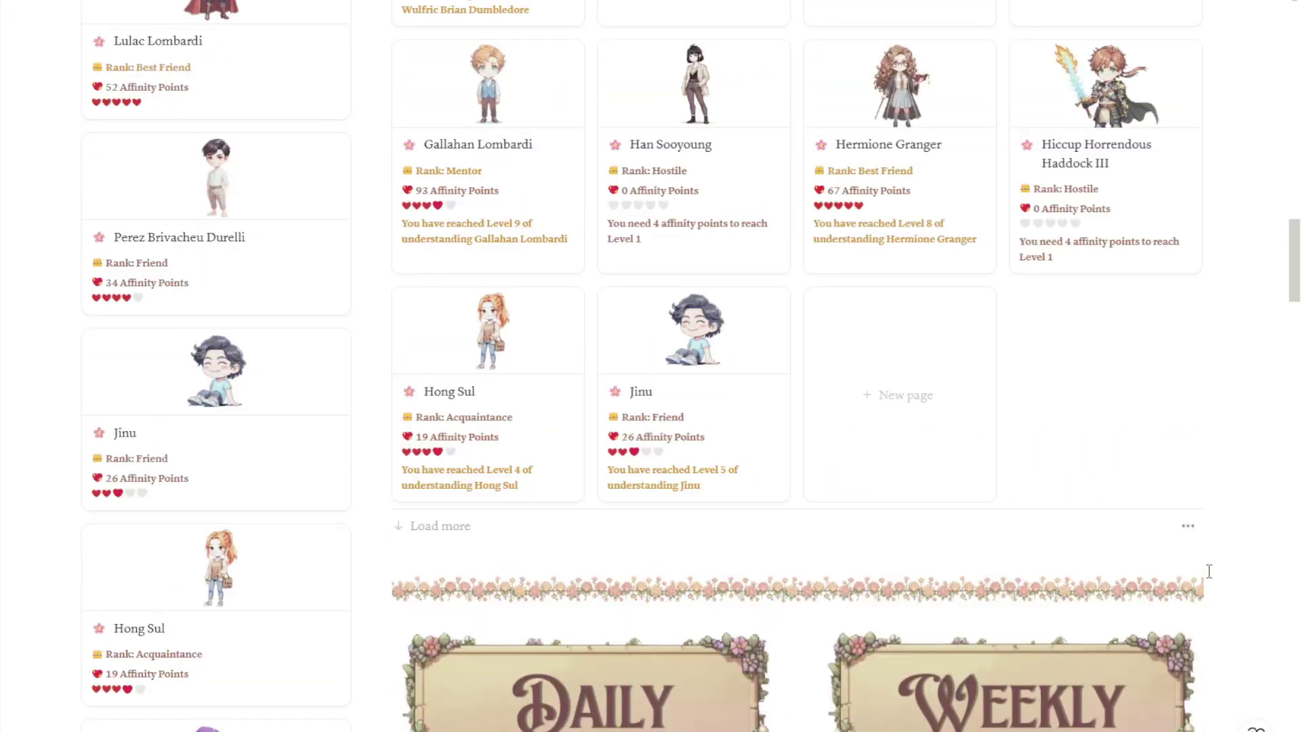
scroll(1209, 571, up, 2)
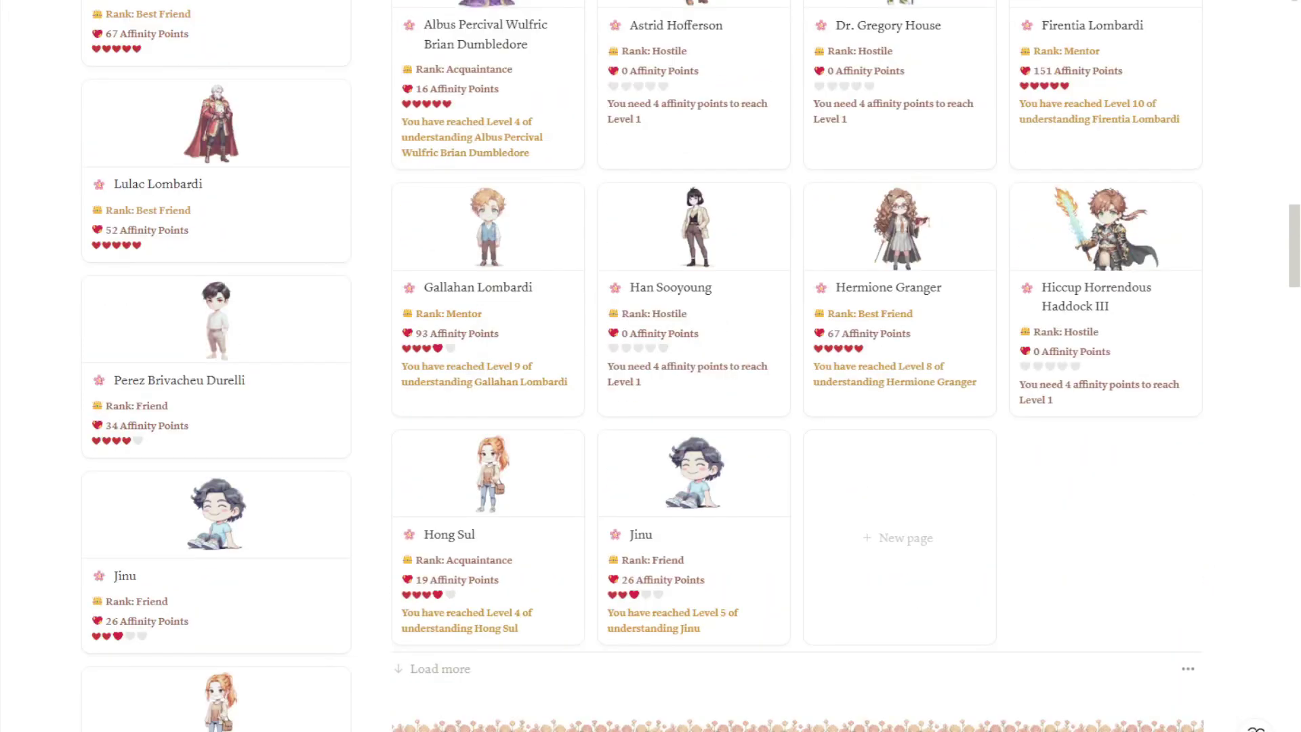
scroll(1040, 549, up, 2)
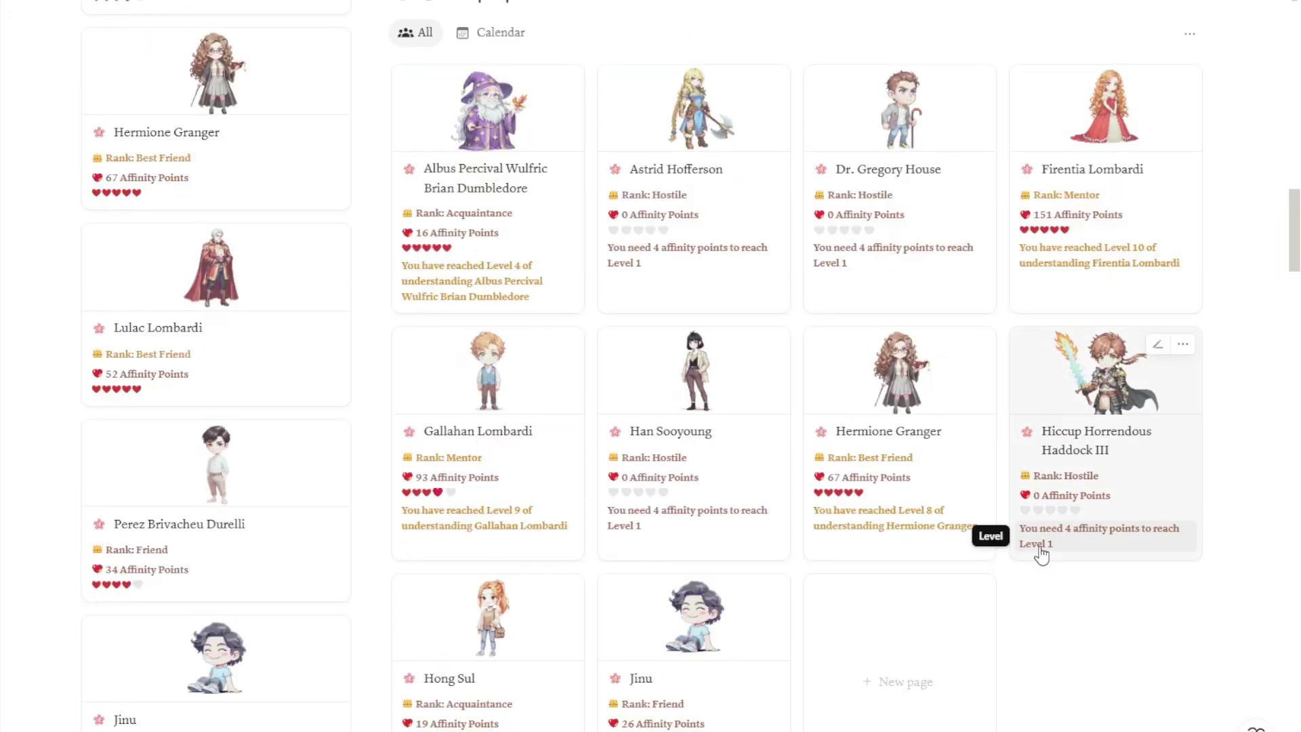
scroll(1049, 549, up, 4)
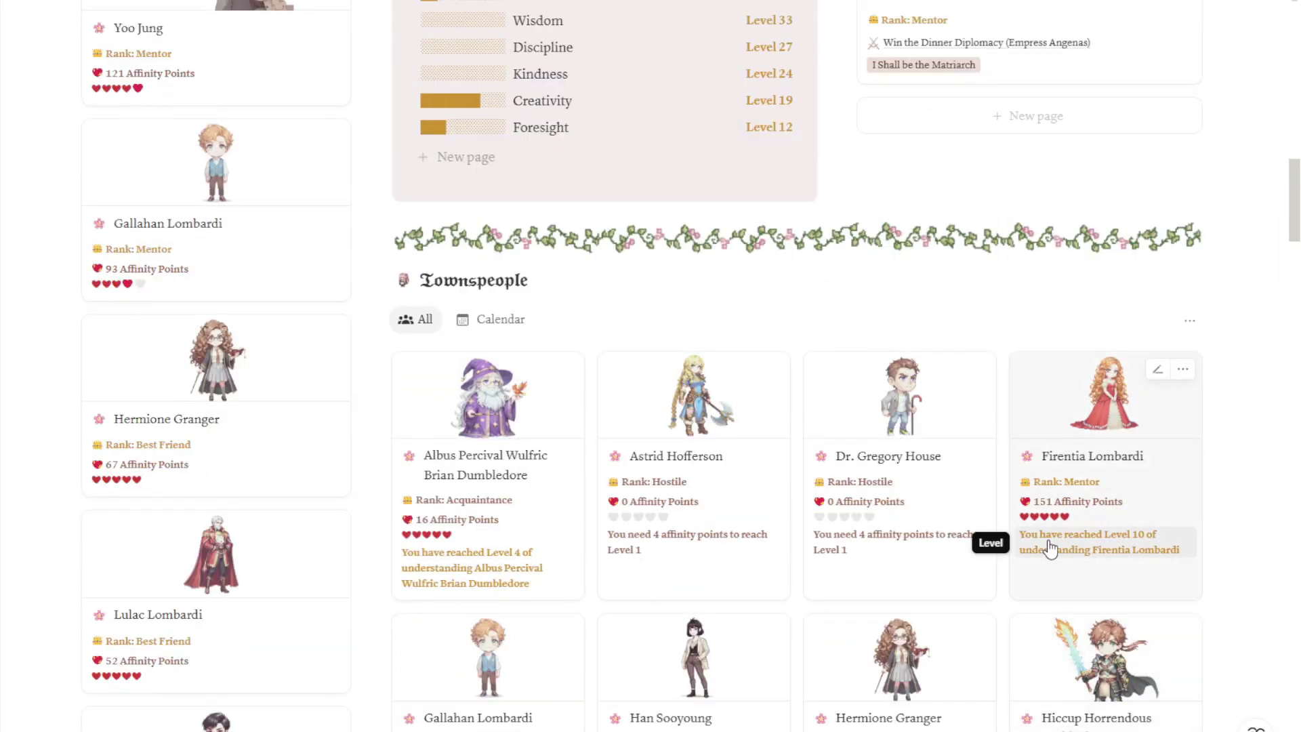
scroll(1050, 549, up, 6)
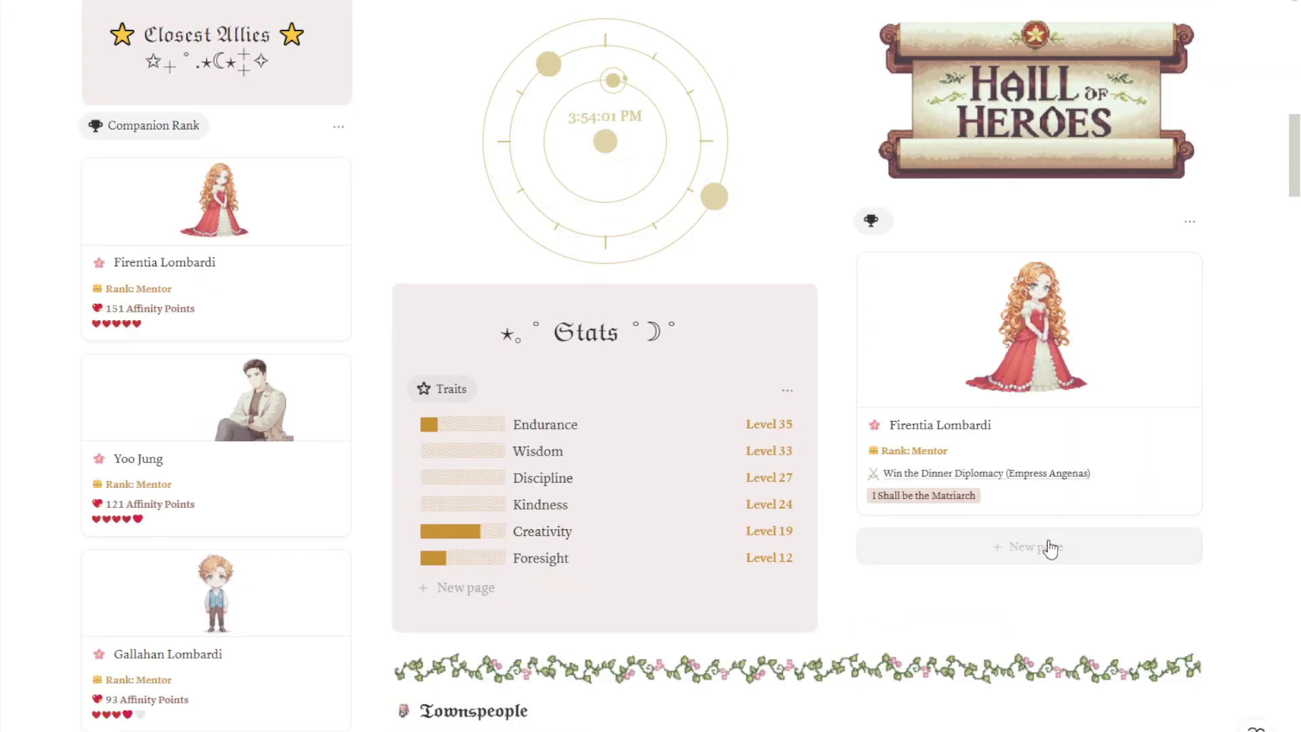
scroll(1050, 549, up, 6)
scroll(1051, 548, up, 4)
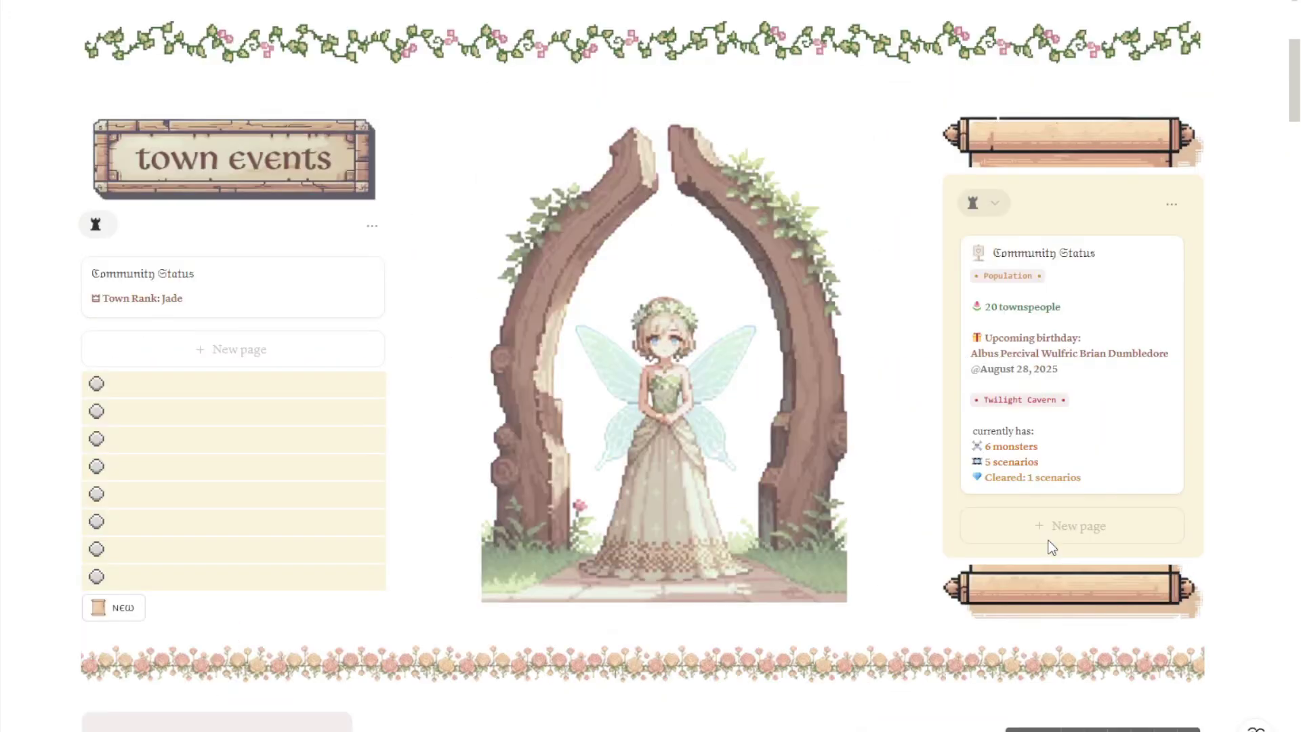
scroll(1050, 549, up, 4)
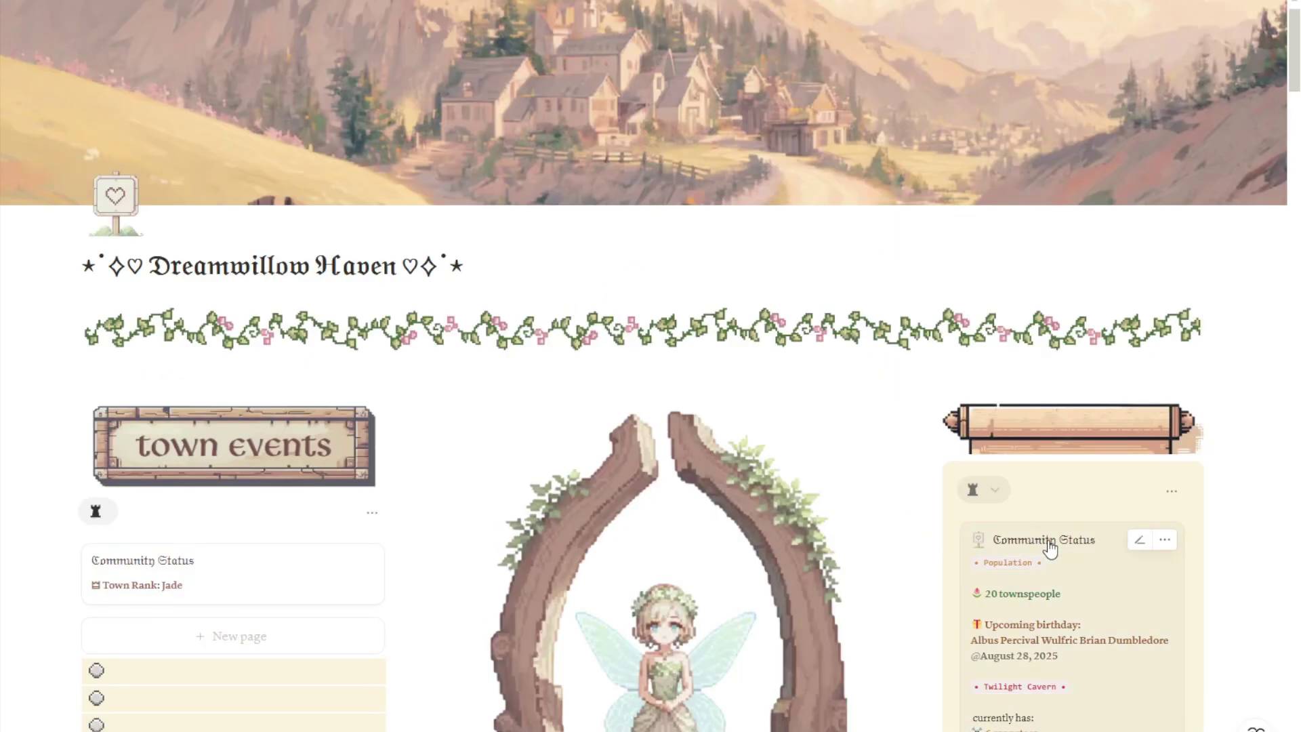